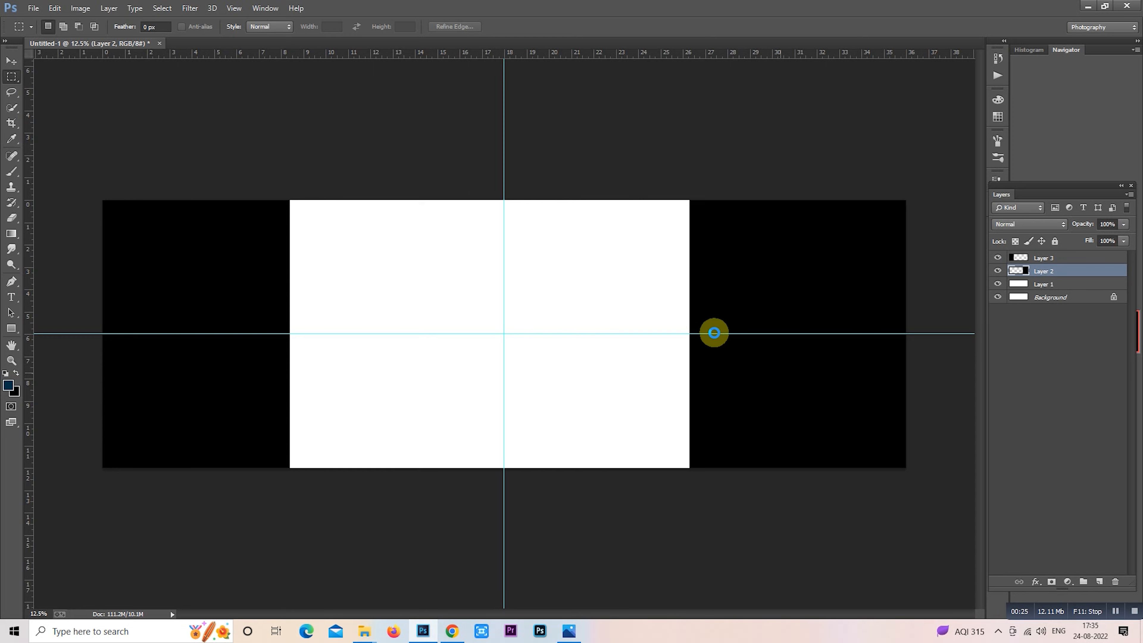
- Place photo 4a over the right black block, scale it to about 97%, and clip it to Layer 2
drag(569, 292, 875, 340)
drag(727, 248, 639, 158)
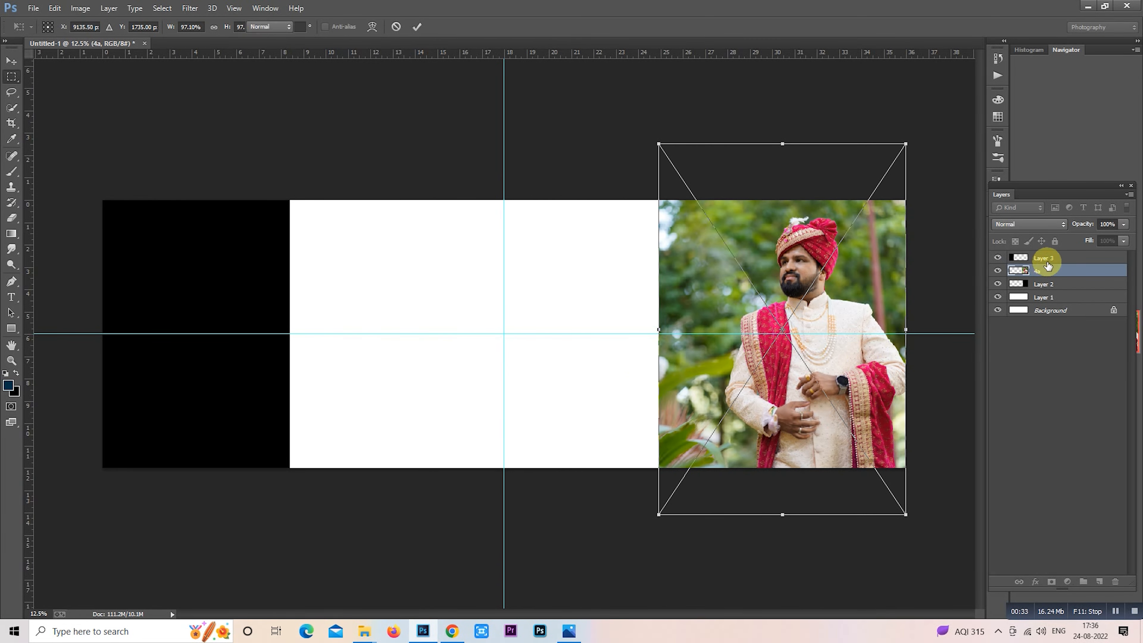
key(Return)
right_click(1047, 276)
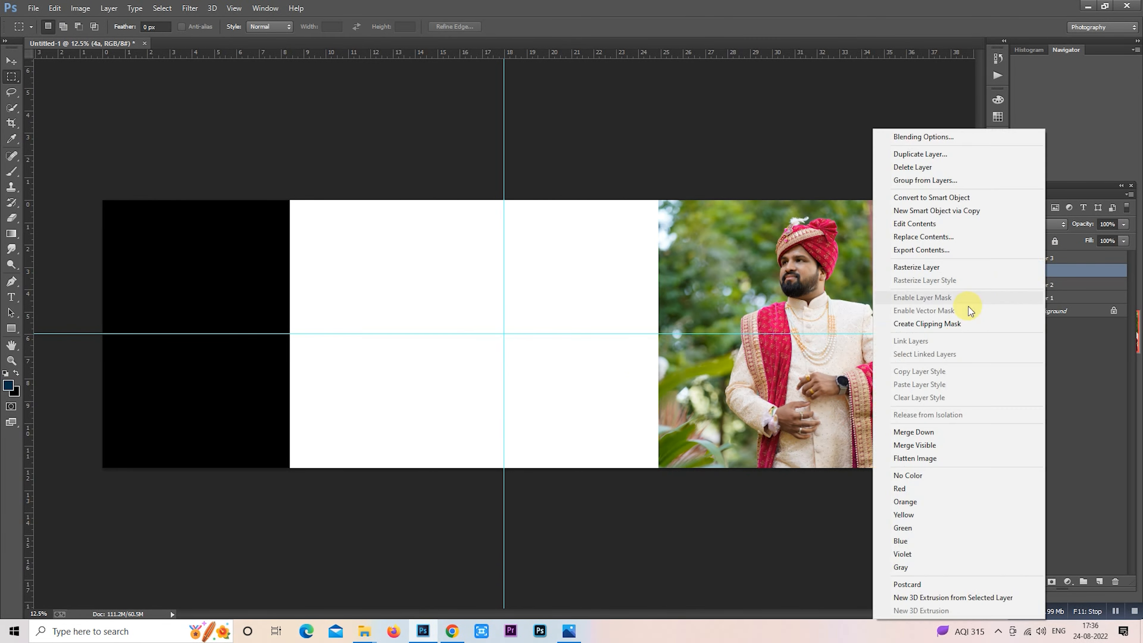
click(964, 327)
- Reposition the clipped photo 4a and enlarge it to about 103% so it fills the right block
right_click(805, 295)
click(848, 436)
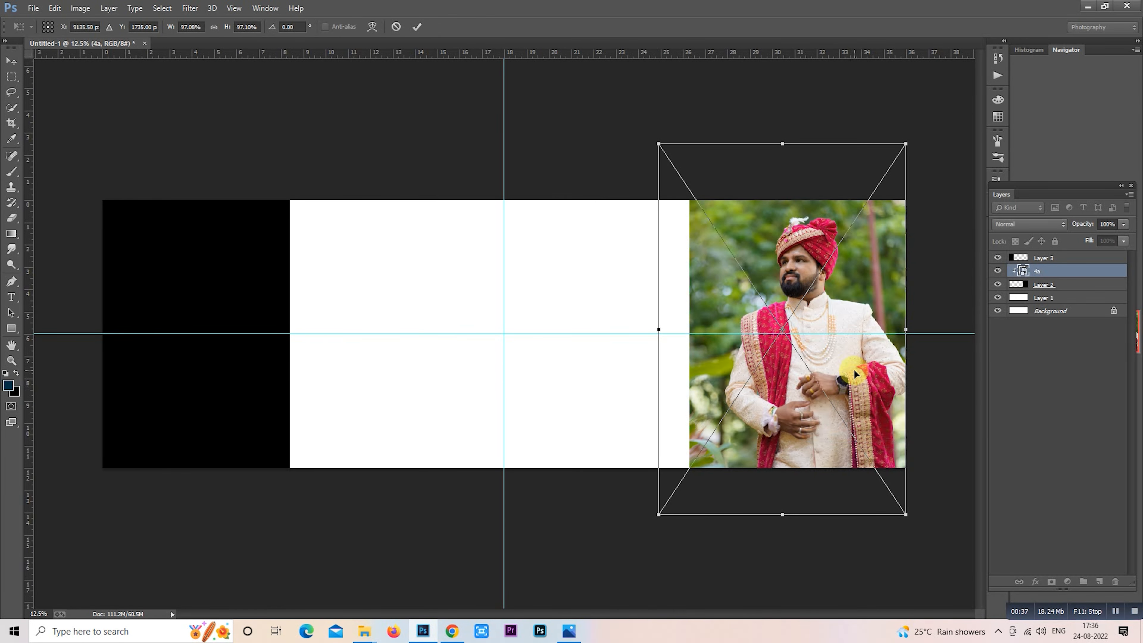
drag(853, 370, 855, 387)
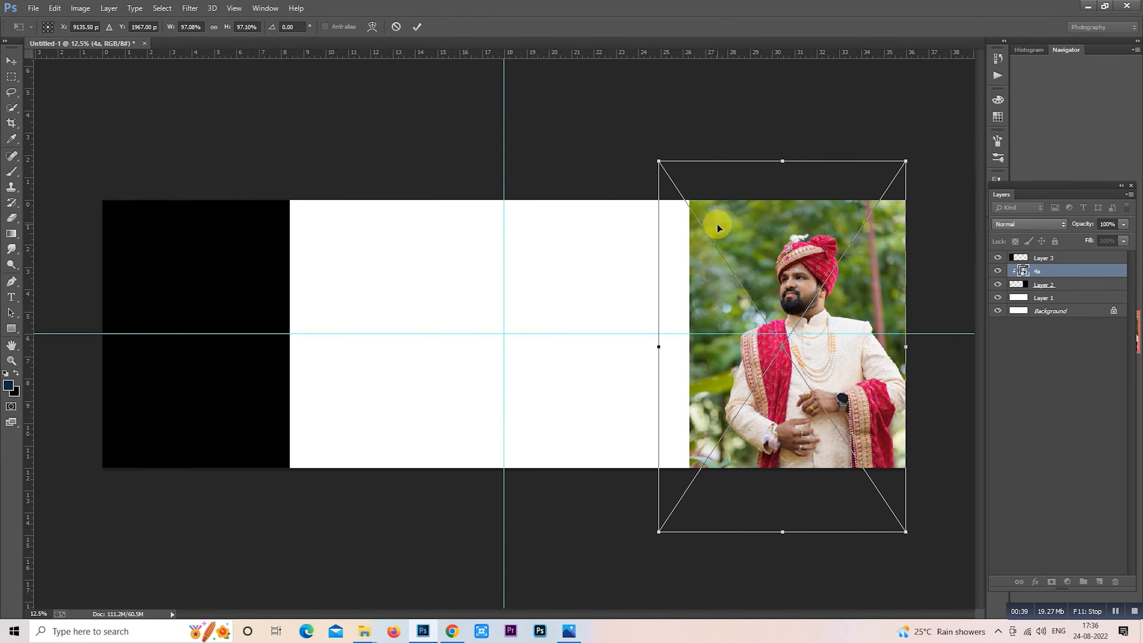
drag(655, 158, 640, 137)
key(Return)
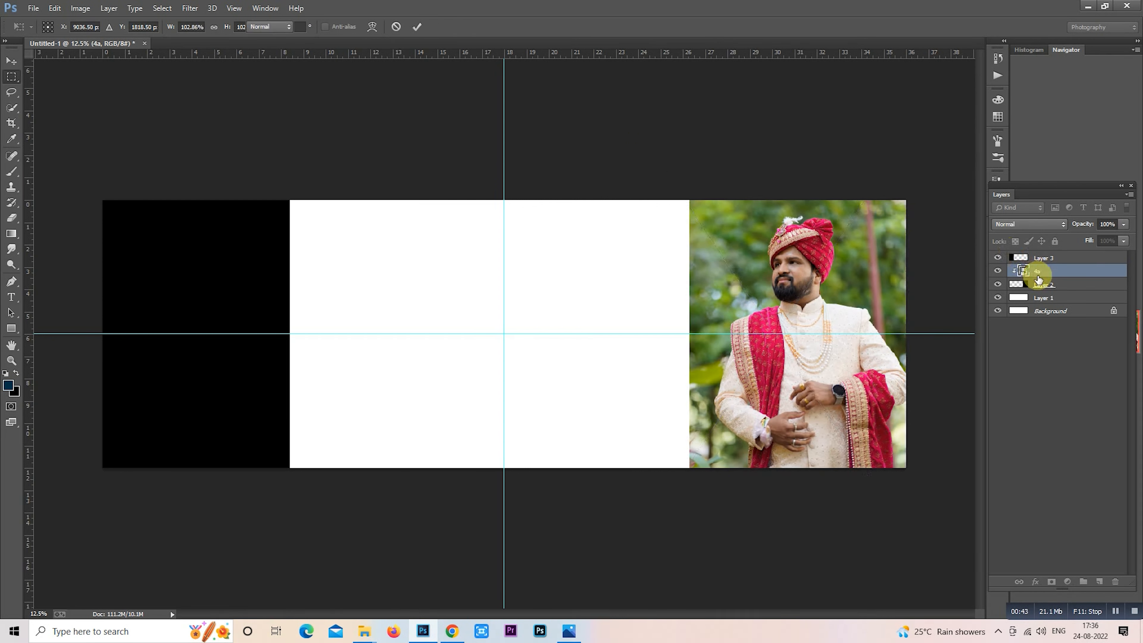
- Narrow Layer 2's block slightly by moving its left edge inward with Free Transform
click(1044, 286)
right_click(786, 281)
click(830, 394)
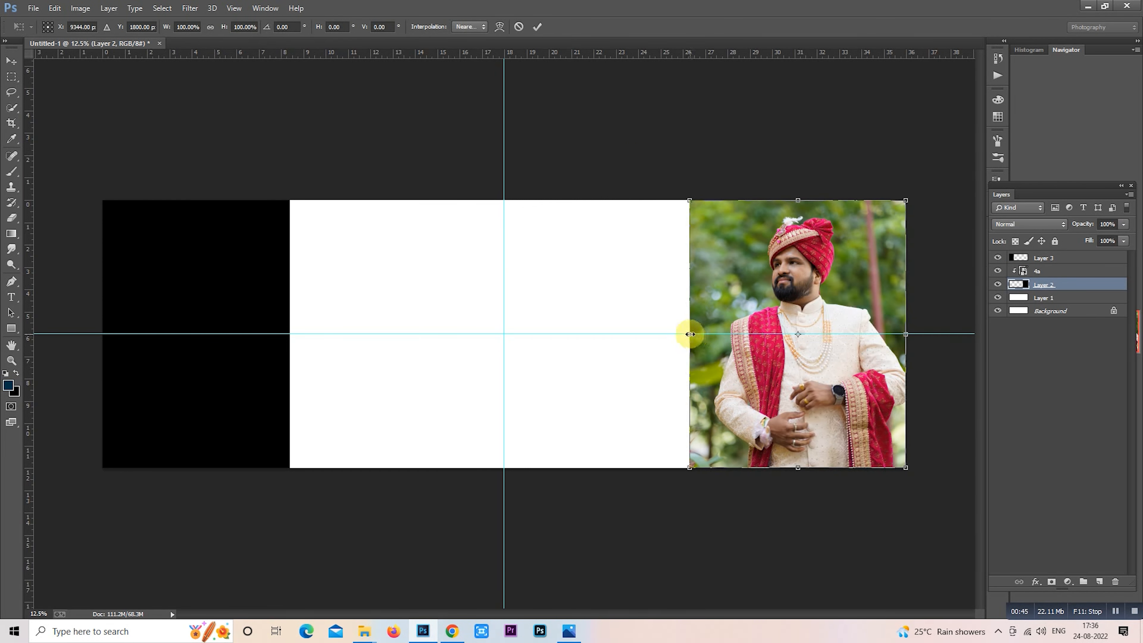
drag(689, 334, 702, 335)
key(Return)
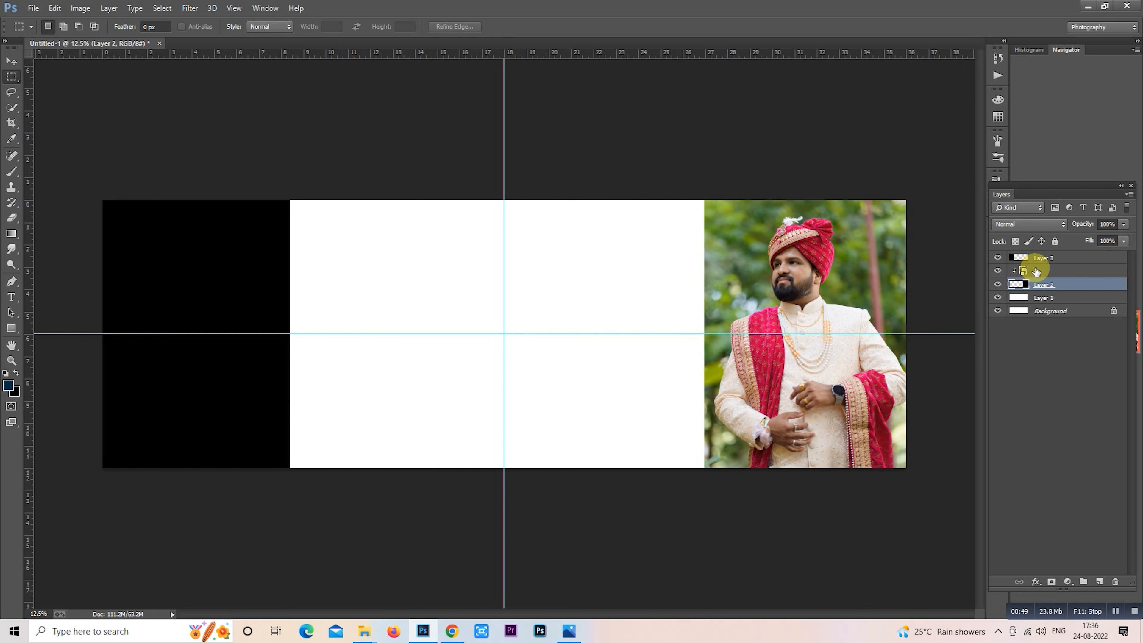
- Place photo 5 from the ppeditpoona folder over the left black block, scaled to about 63.5%, and clip it to Layer 3
click(1041, 260)
mouse_move(362, 632)
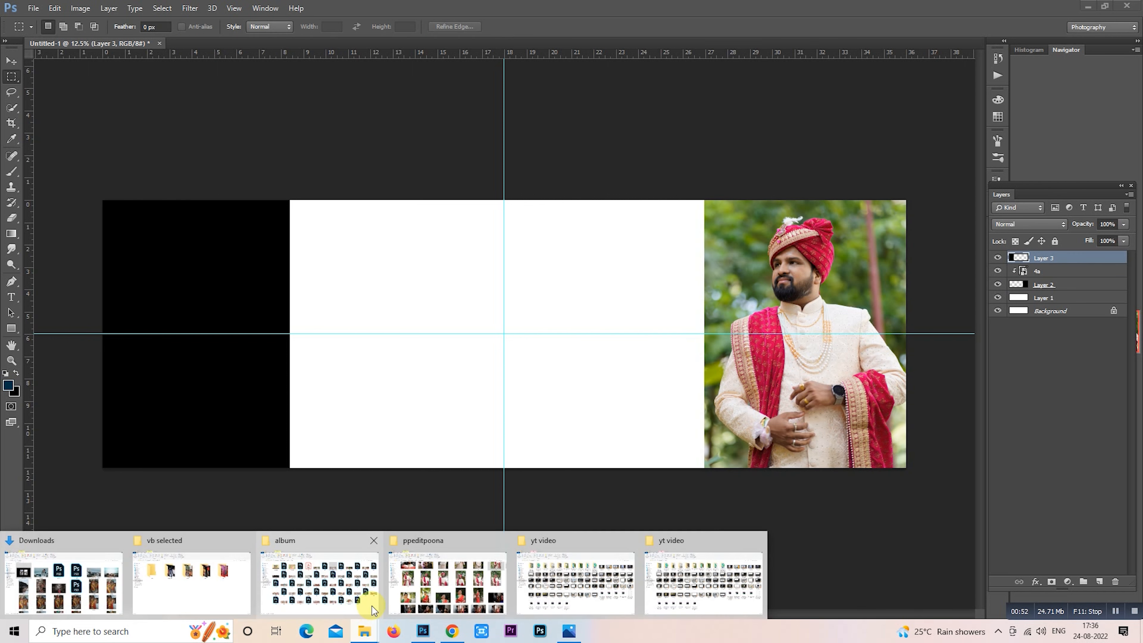
click(426, 588)
click(247, 288)
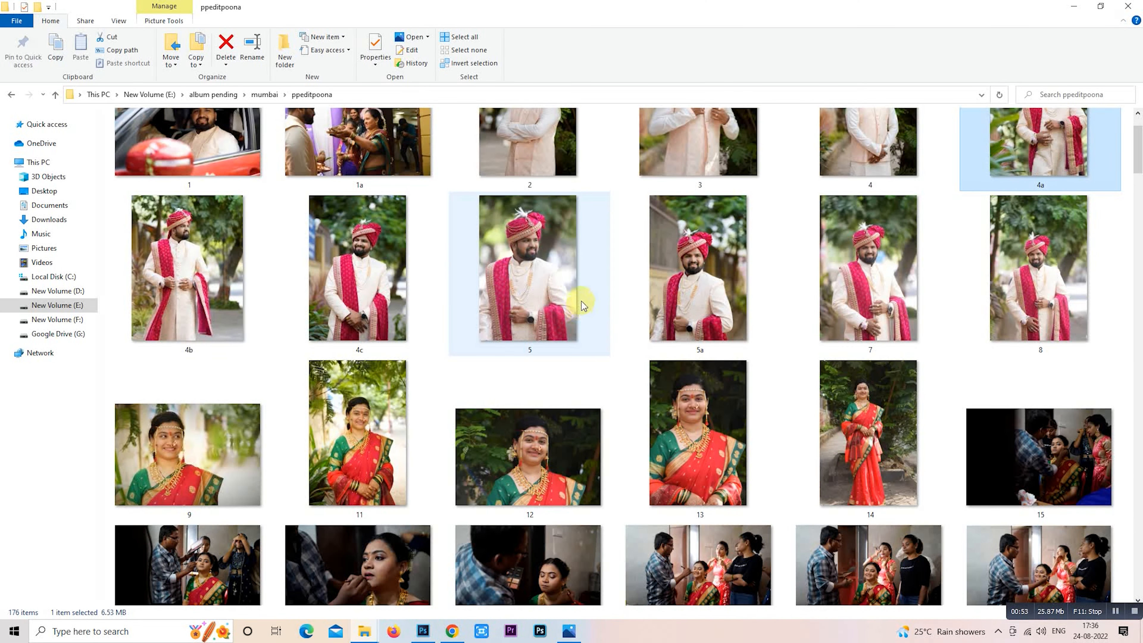
drag(554, 306, 362, 321)
drag(496, 304, 215, 297)
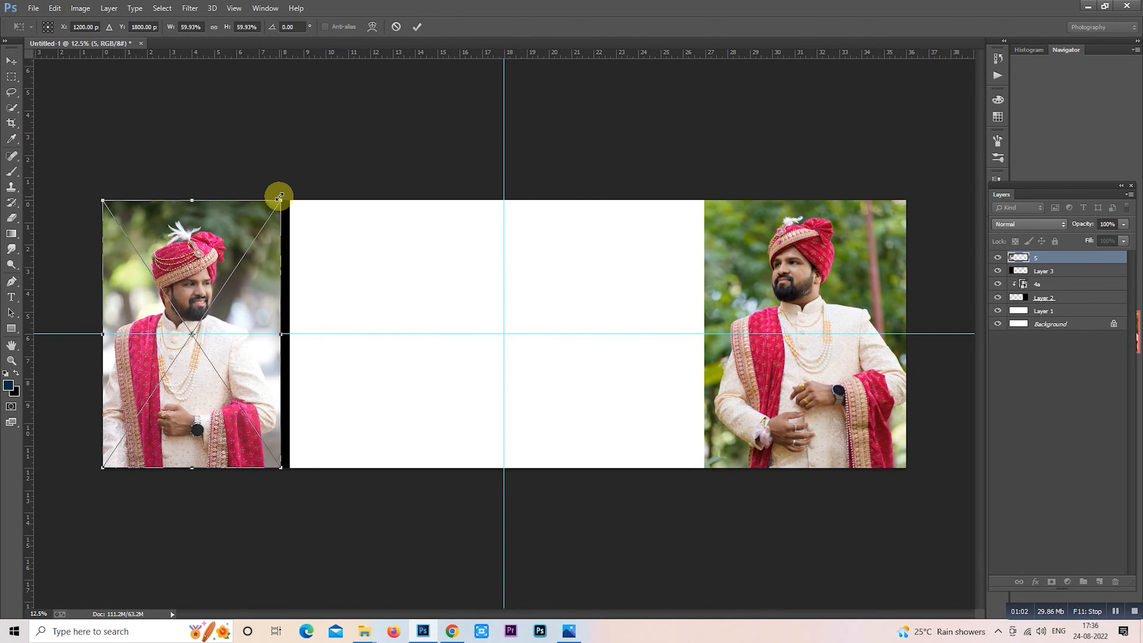
drag(281, 197, 299, 184)
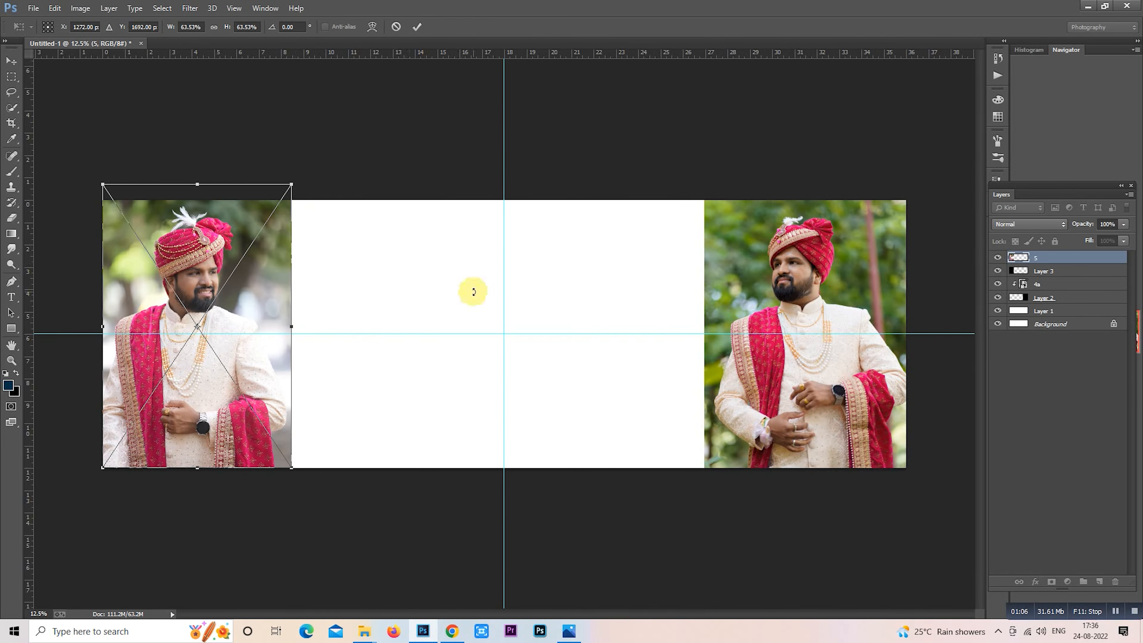
key(Return)
right_click(1047, 259)
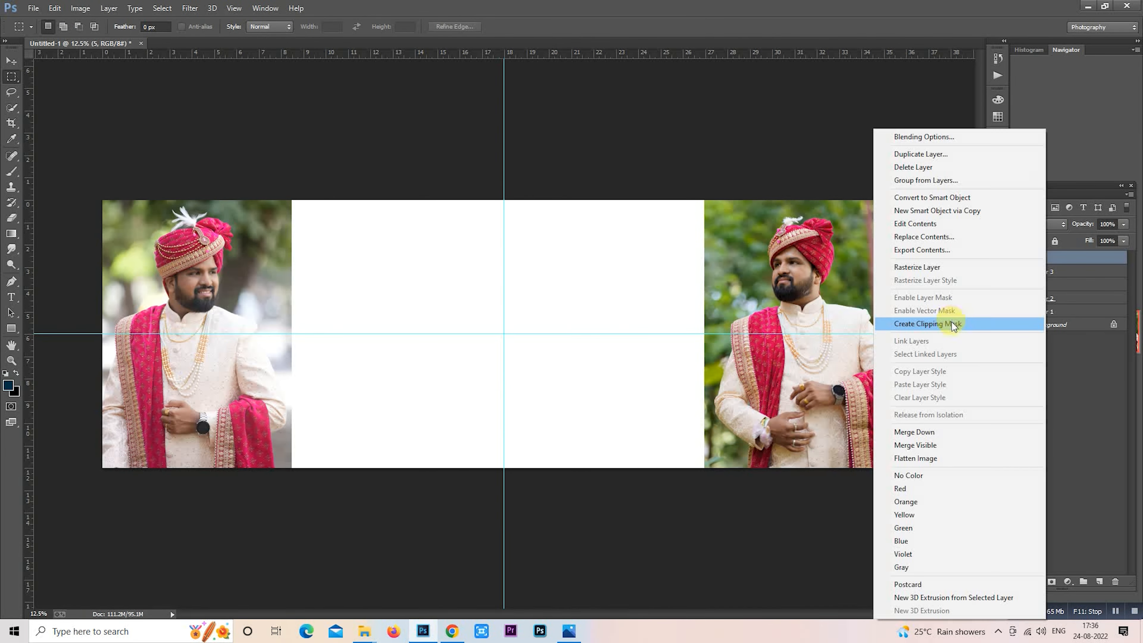
click(945, 323)
- Widen Layer 3's block slightly so its right edge meets the right edge of photo 5
click(1039, 272)
right_click(200, 268)
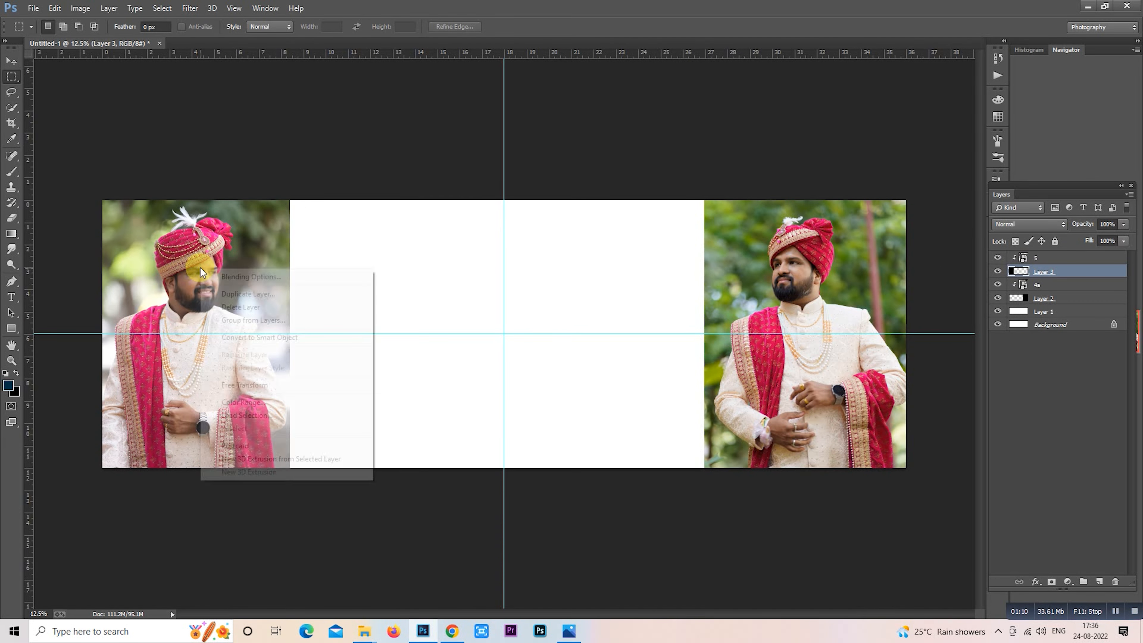
click(298, 384)
mouse_move(292, 333)
mouse_down()
mouse_move(305, 337)
mouse_move(293, 336)
mouse_up()
key(Return)
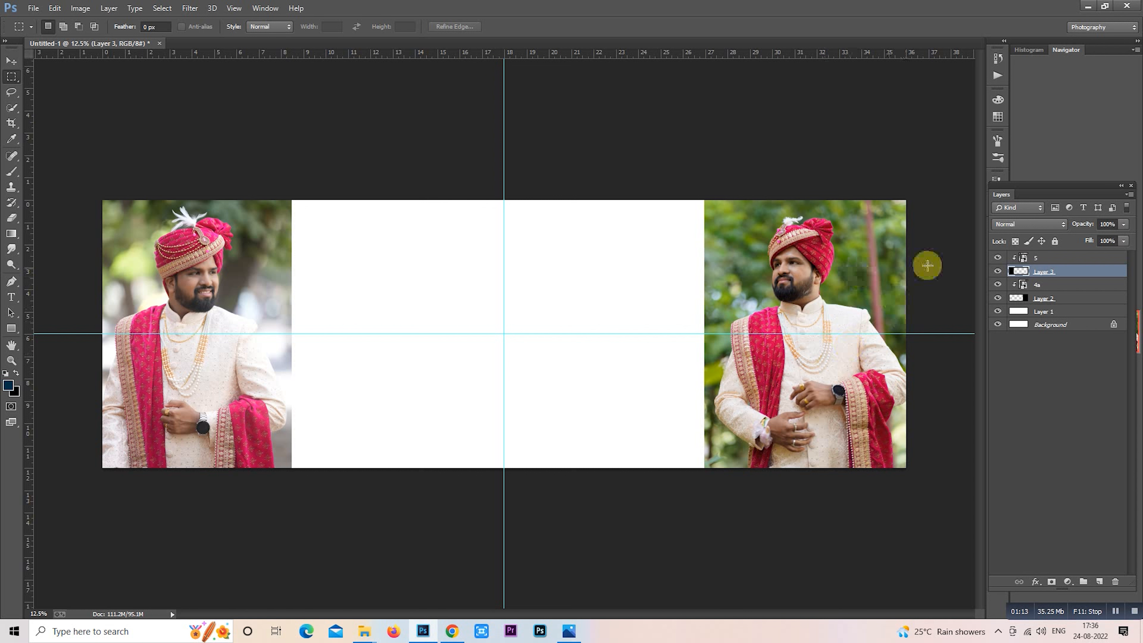
- Add a new layer above photo 5 and fill a tall rectangle between the left photo and the centre guide with white
click(1046, 257)
click(1099, 581)
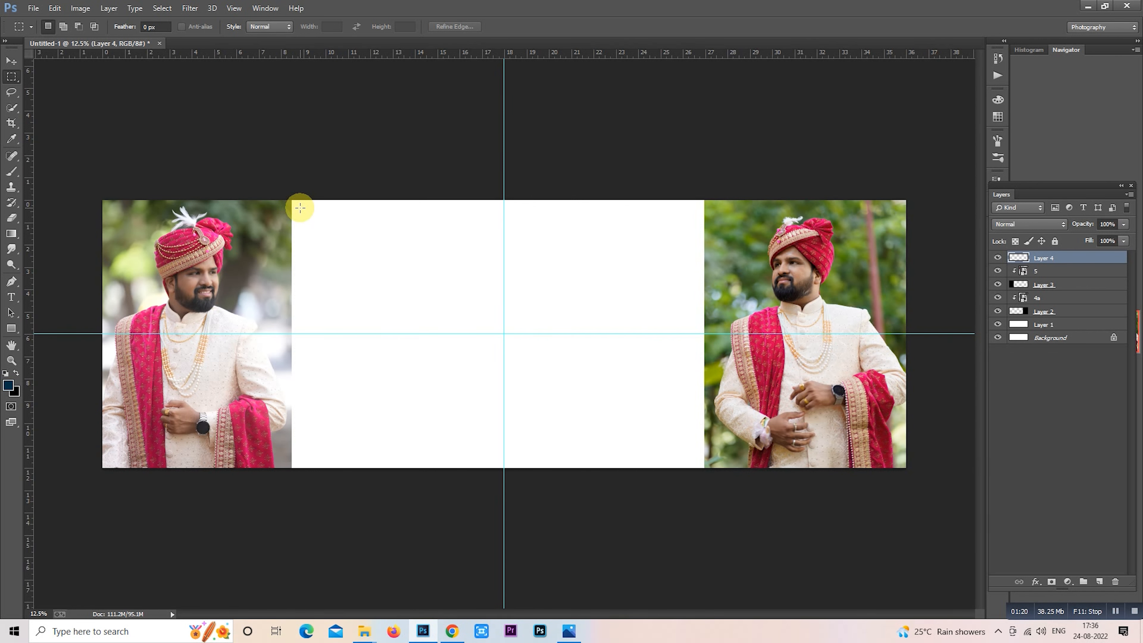
drag(299, 208, 498, 461)
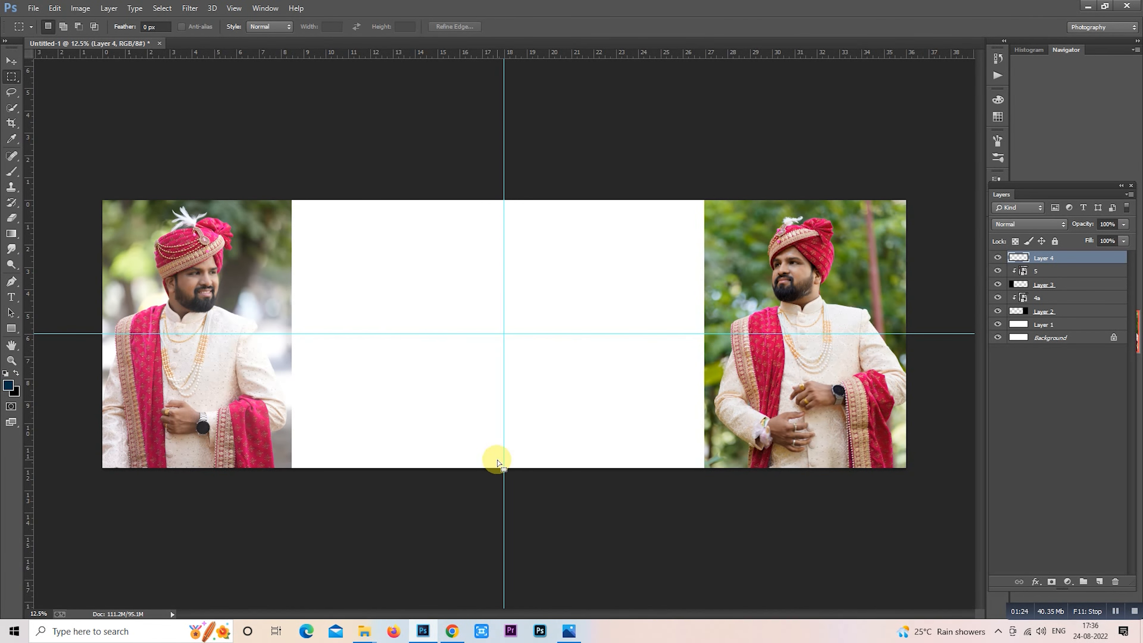
key(alt+BackSpace)
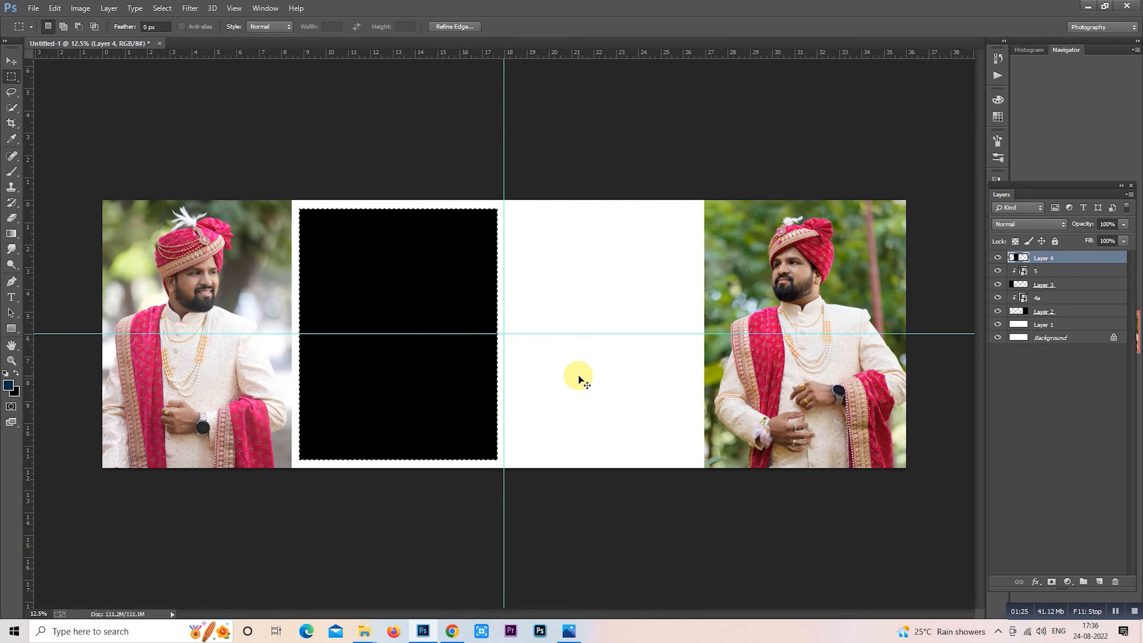
key(ctrl+z)
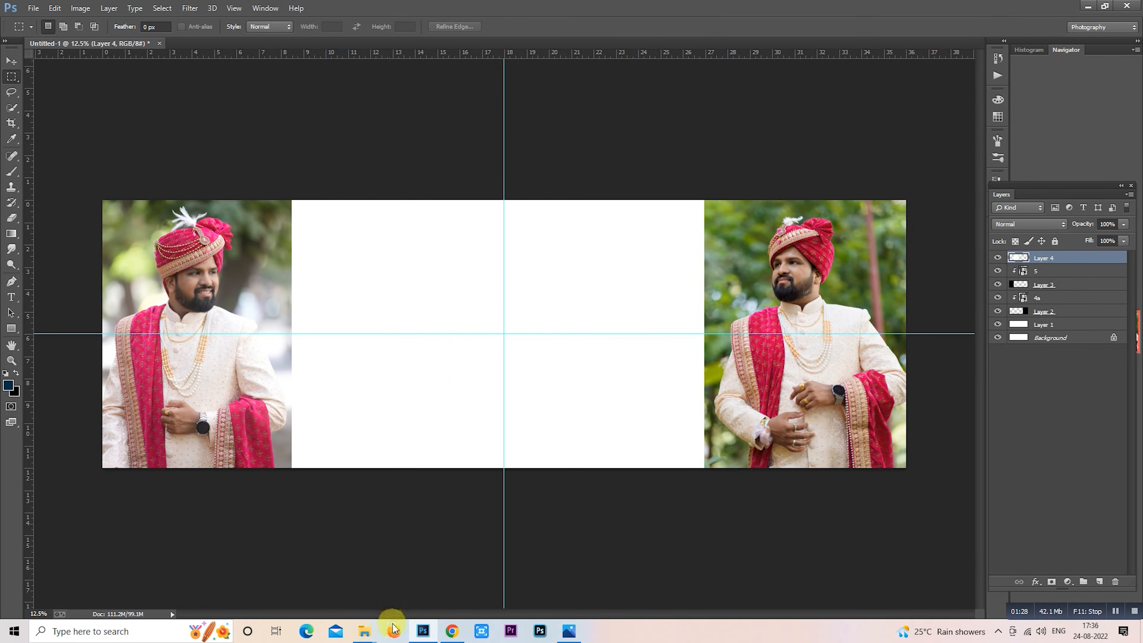
- Place photo 4c from the ppeditpoona folder over the rectangle beside the left photo and clip it to Layer 4
mouse_move(370, 632)
click(363, 600)
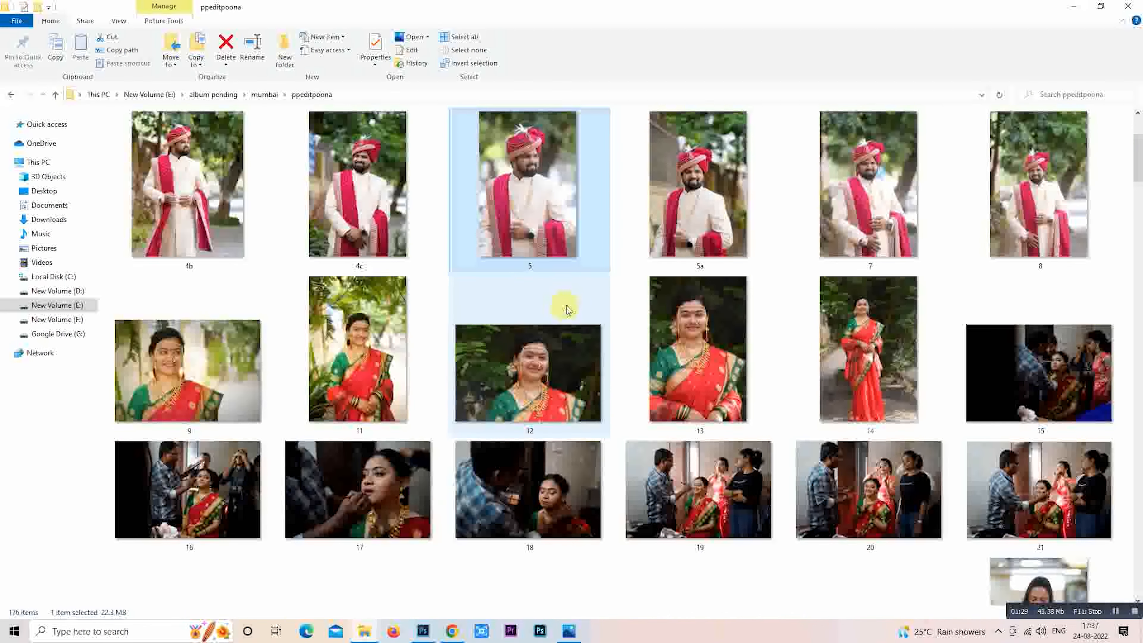
scroll(685, 258, up, 2)
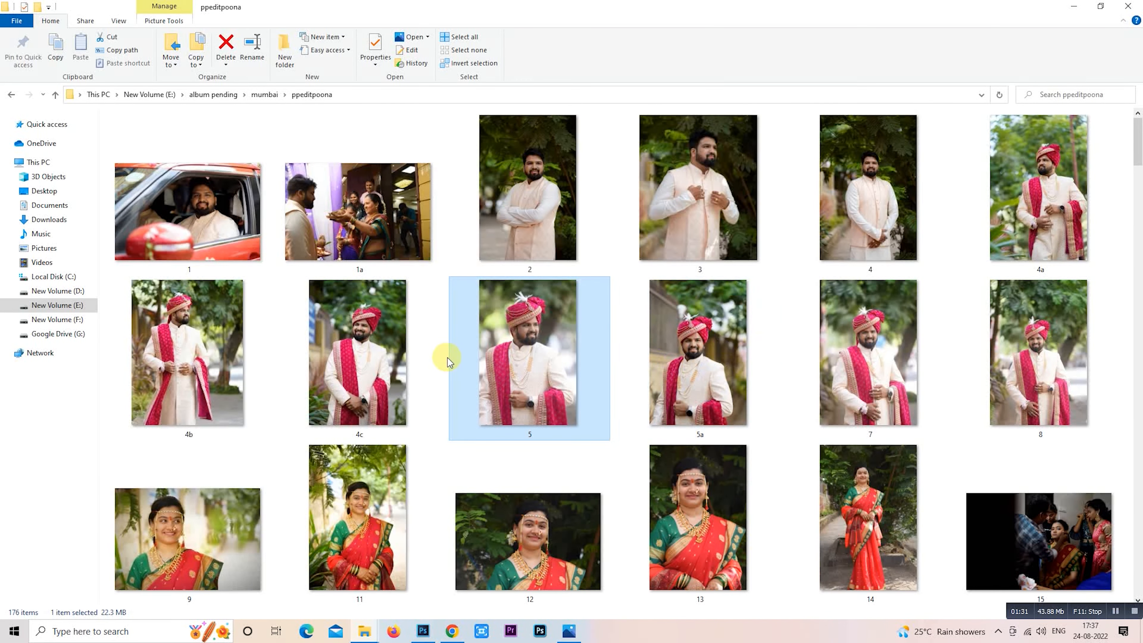
drag(380, 367, 524, 280)
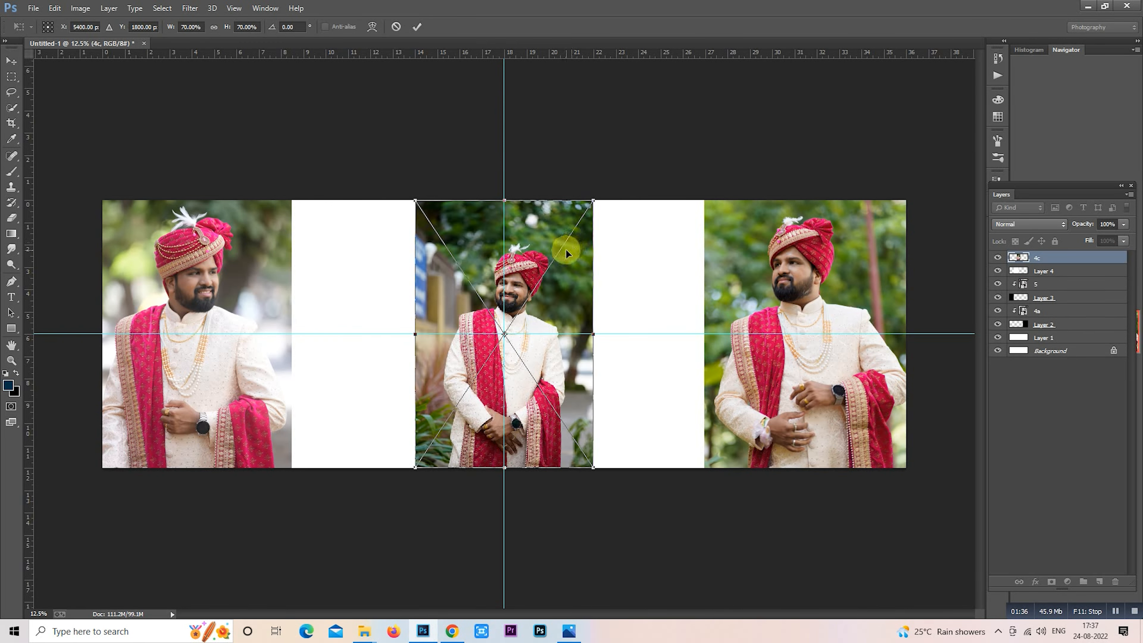
drag(571, 247, 467, 319)
key(Return)
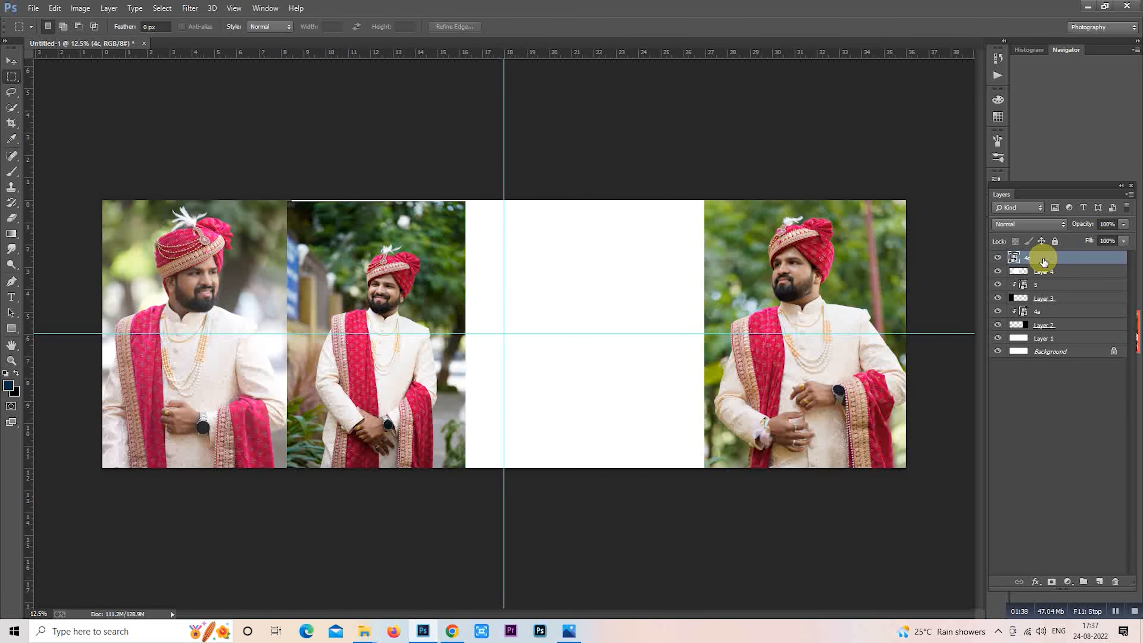
right_click(1040, 254)
click(922, 324)
- Enlarge photo 4c to about 83% and position it to fill its rectangular frame
right_click(320, 285)
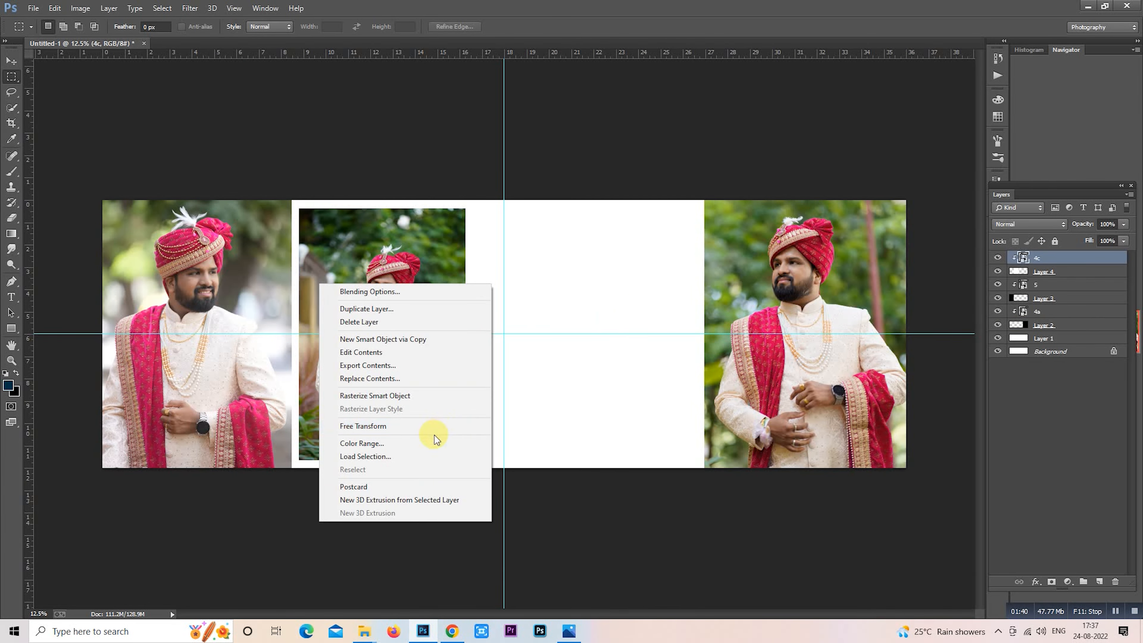
click(435, 426)
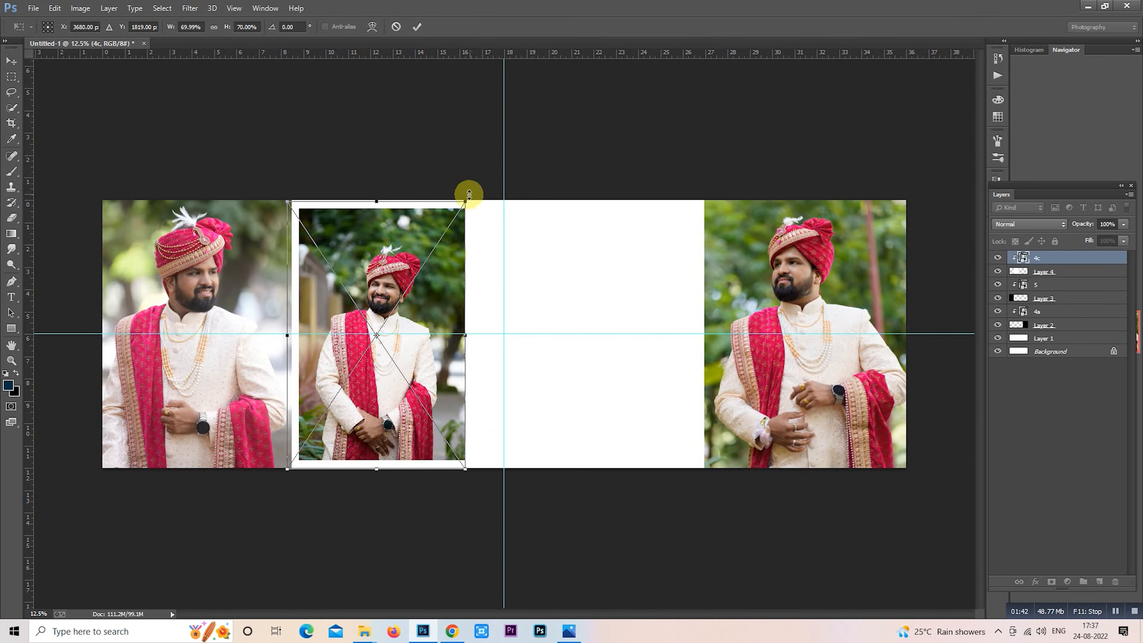
drag(468, 195, 503, 176)
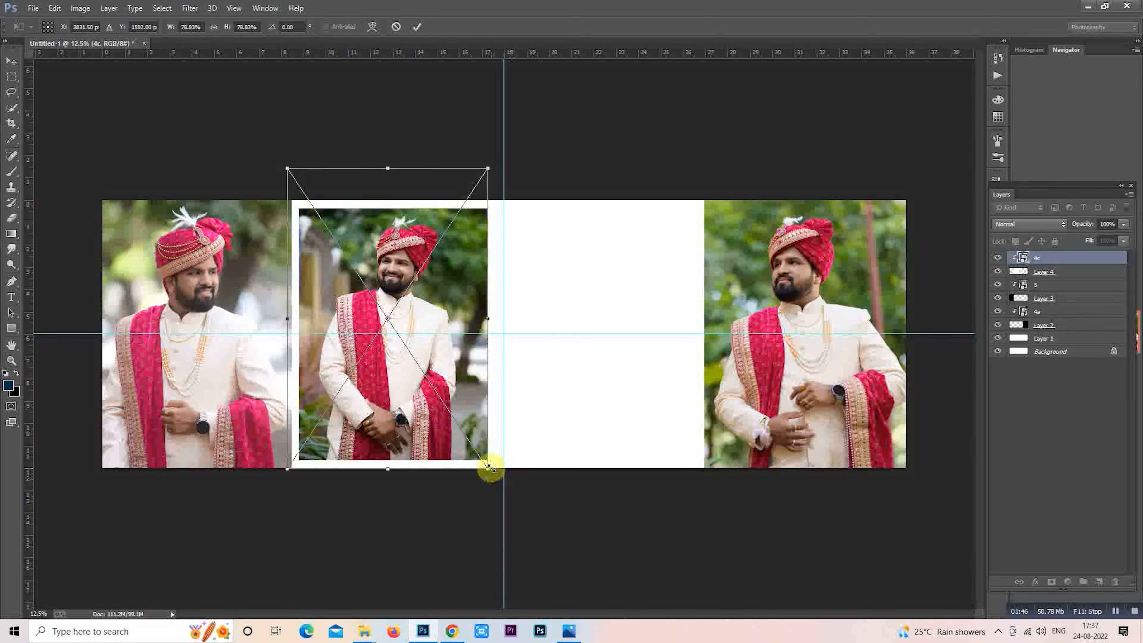
drag(489, 469, 499, 484)
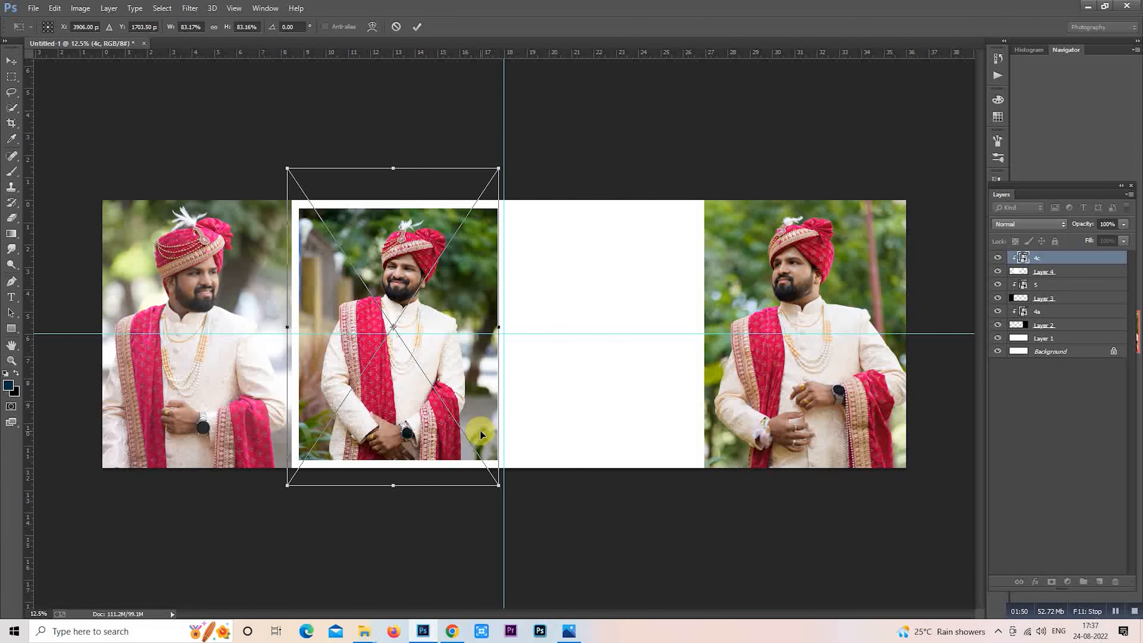
drag(480, 432, 481, 431)
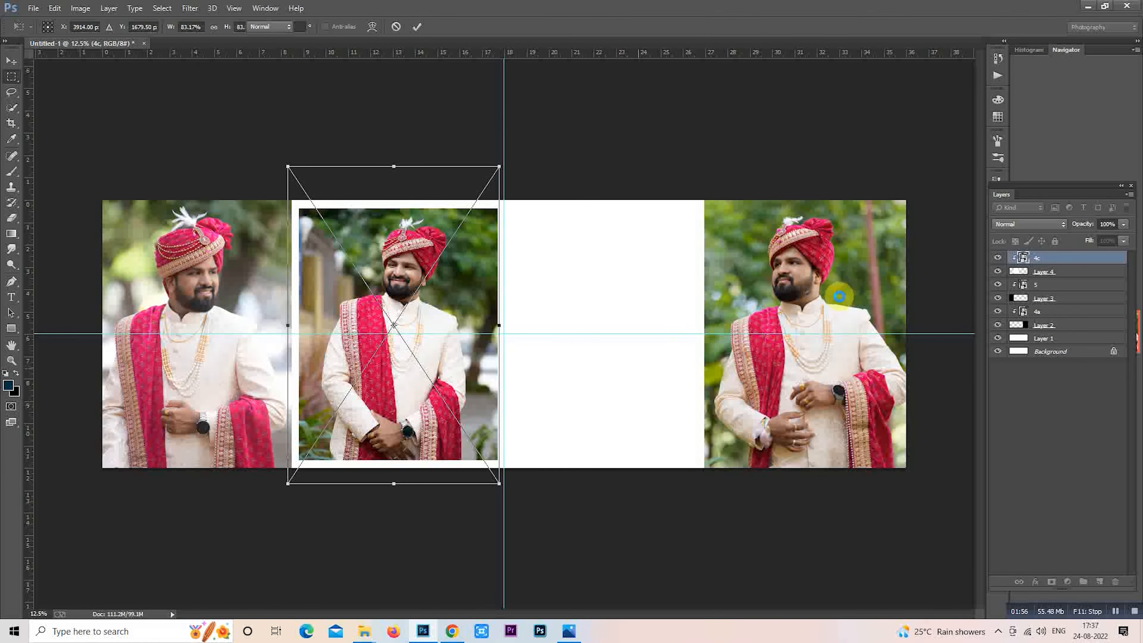
key(Return)
- Set photo 4c's blend mode to Luminosity and its opacity to 50%
key(m)
click(1035, 221)
click(1030, 533)
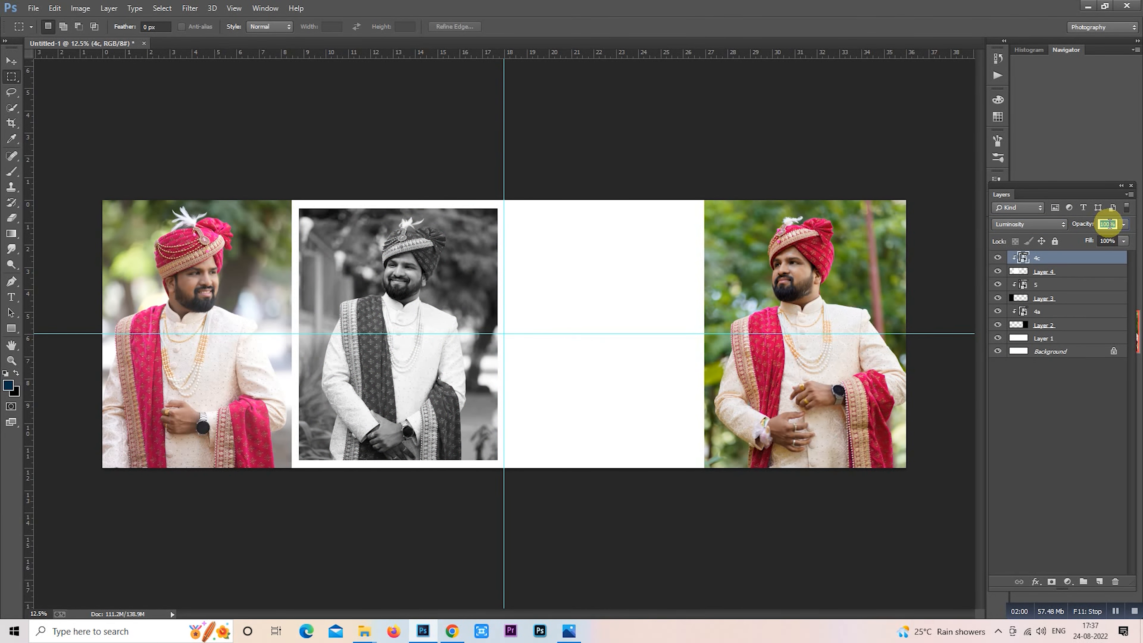
text(50)
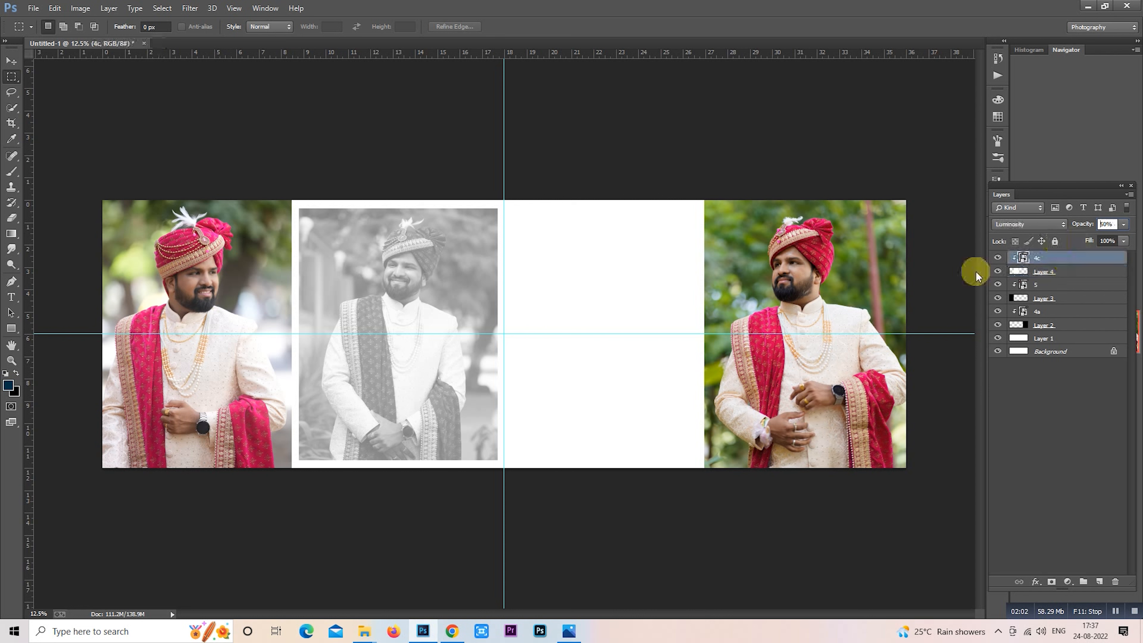
- Add a new layer and fill a rectangle of about 4 by 6.4 ruler units just right of the centre guide with black
click(1099, 582)
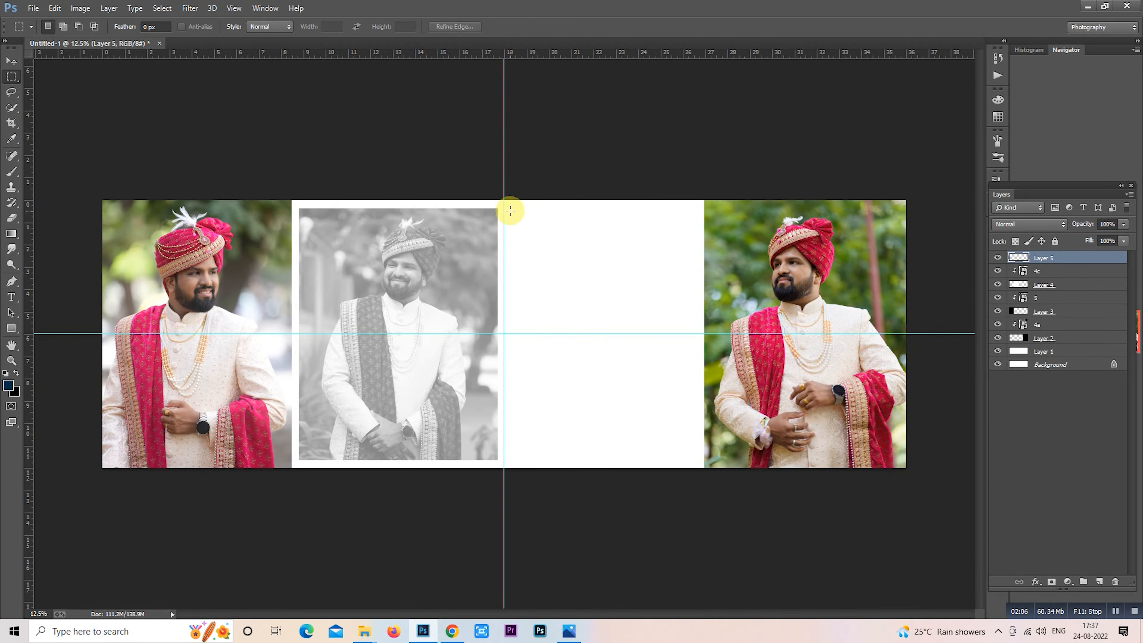
drag(520, 216, 609, 359)
key(alt+BackSpace)
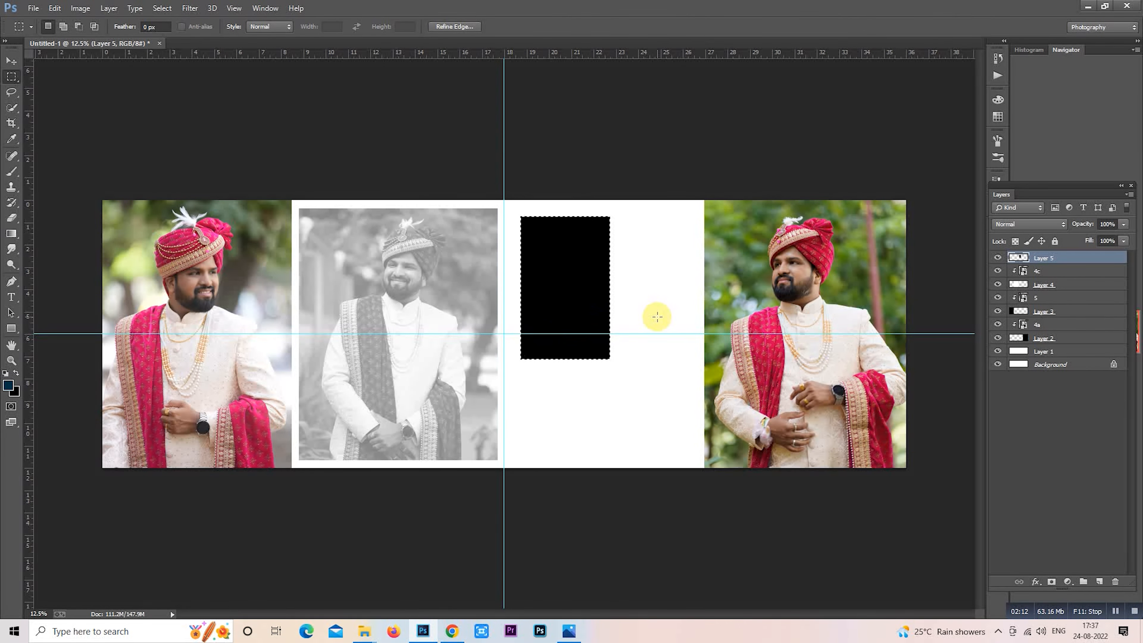
click(683, 323)
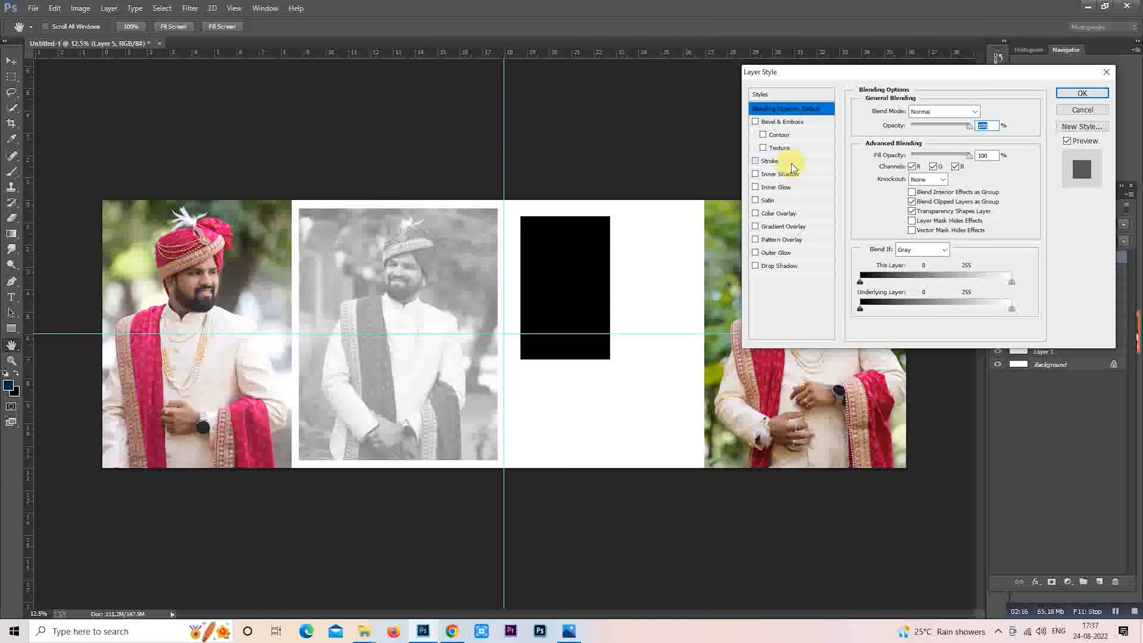
- Add a 10 px inside stroke in white (ffffff) to the small black rectangle on Layer 5
click(788, 163)
text(10)
click(933, 125)
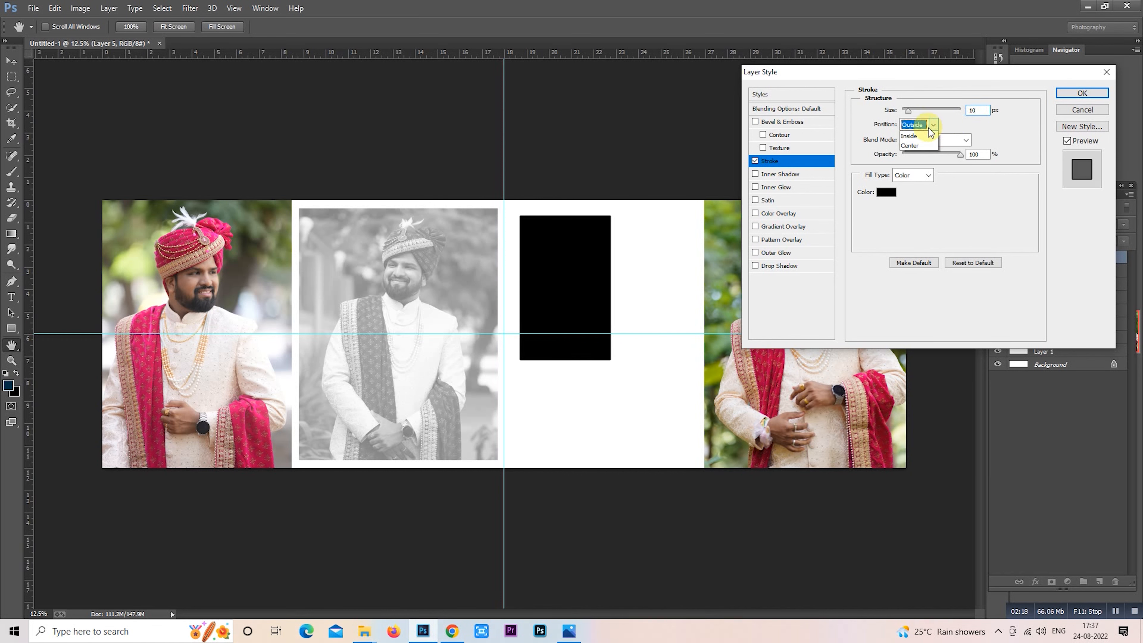
click(916, 135)
click(886, 192)
text(ffffff)
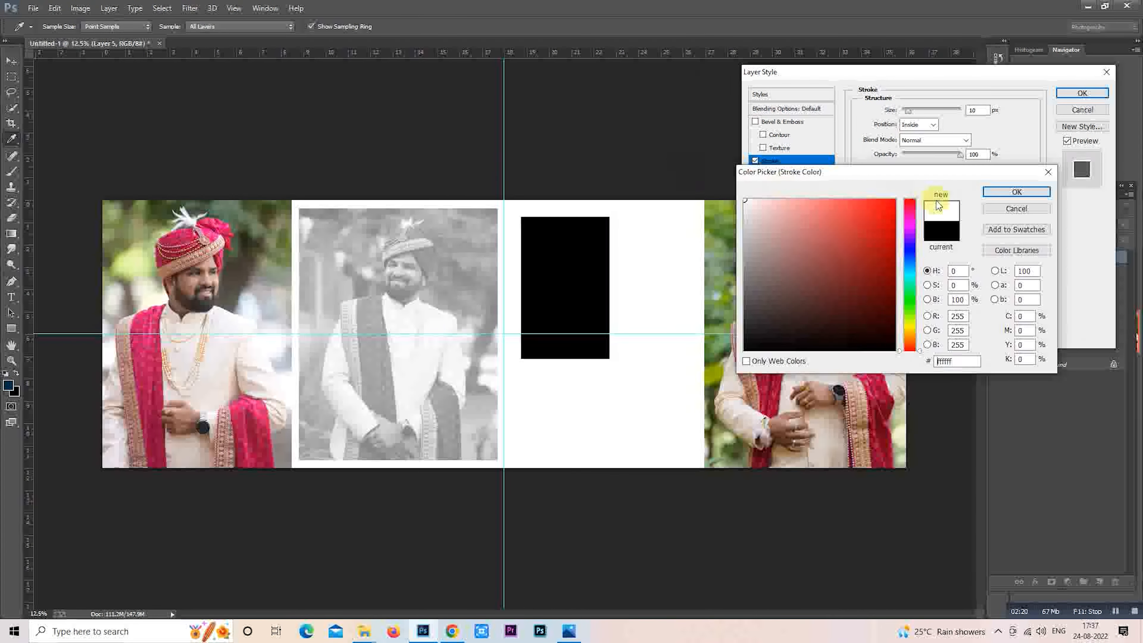
click(996, 194)
click(1083, 93)
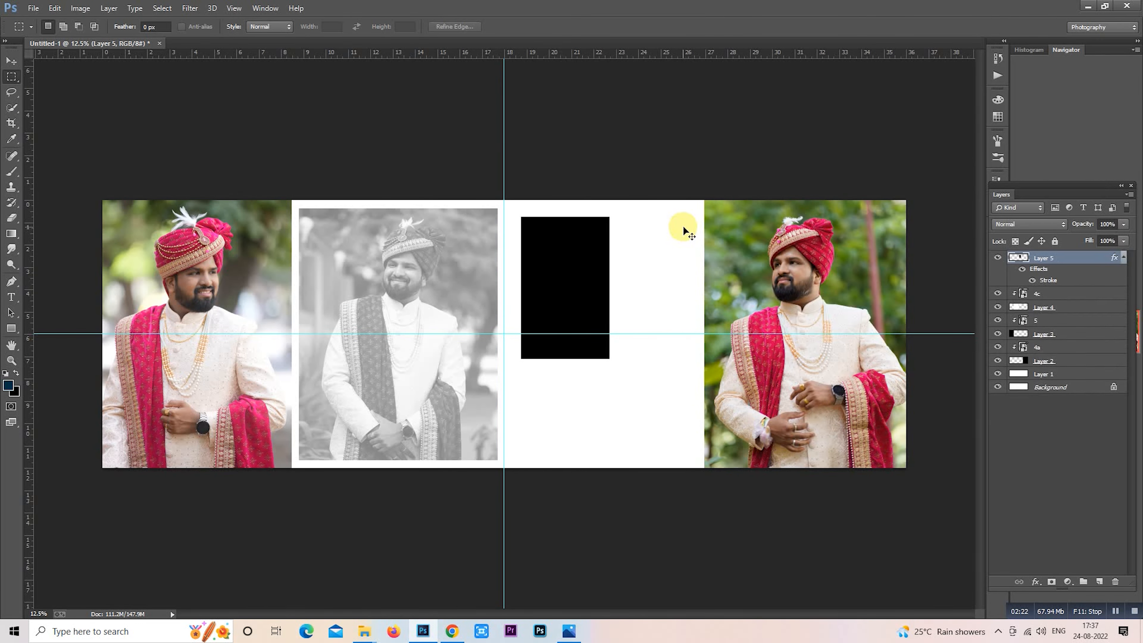
- Duplicate the black stroked rectangle and place the copy beside the original, flush with the edge of the adjacent colour photo
key(ctrl+j)
ctrl+drag(589, 258, 584, 296)
alt+scroll(663, 280, up, 3)
right_click(599, 312)
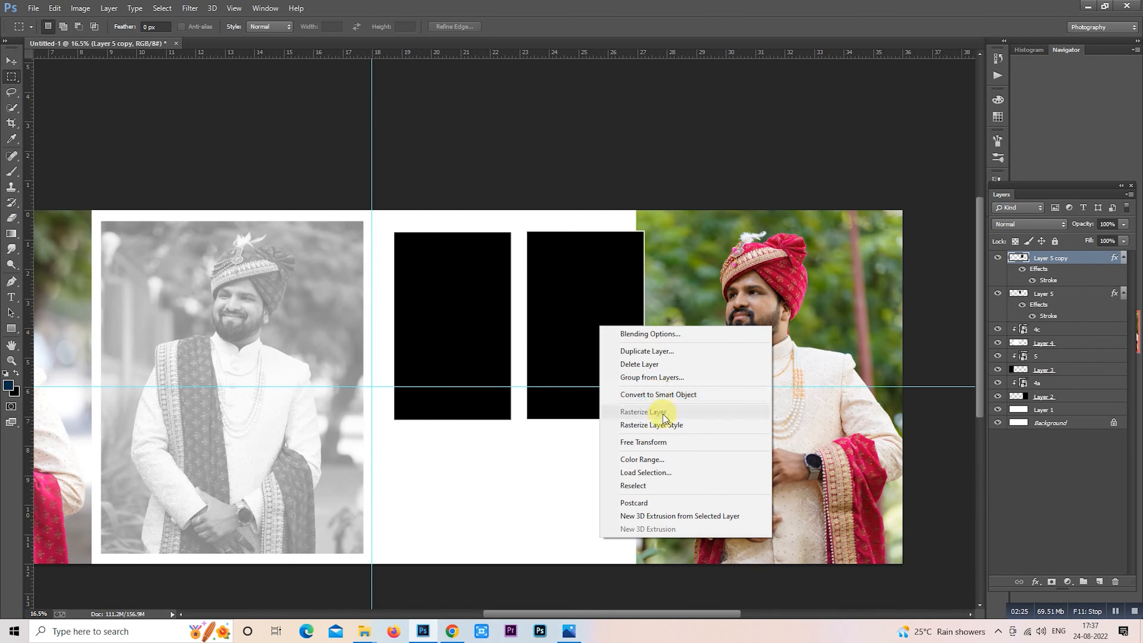
click(657, 440)
drag(609, 335, 602, 341)
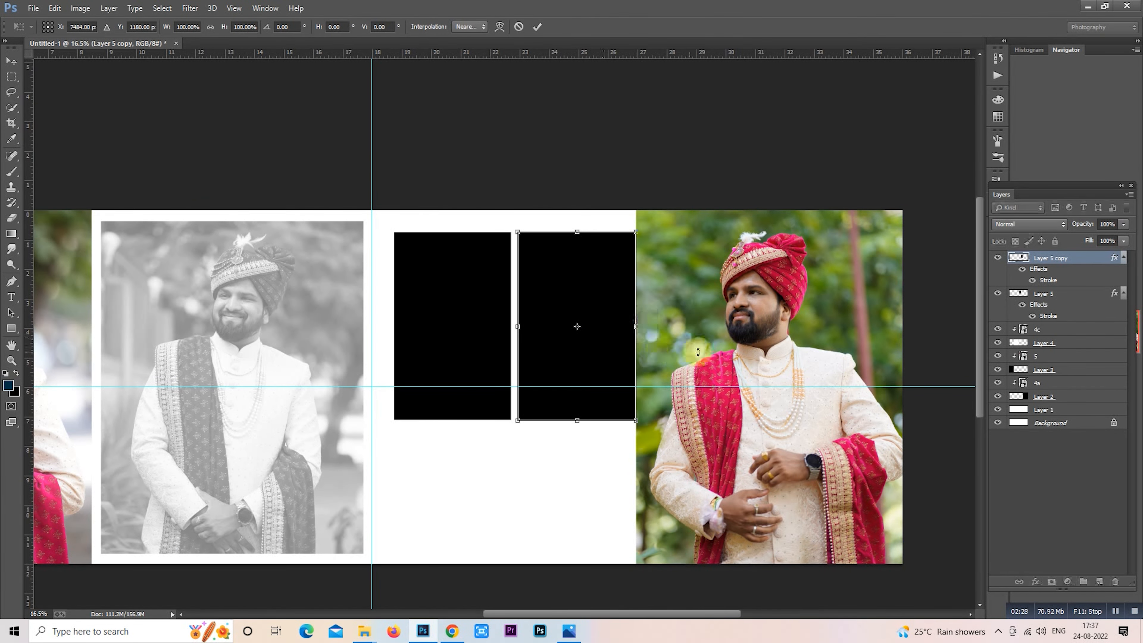
key(Return)
- Scale both black rectangles together to about 97% width and 86% height, centring them between the vertical guide and the adjacent colour photo
ctrl+click(1034, 293)
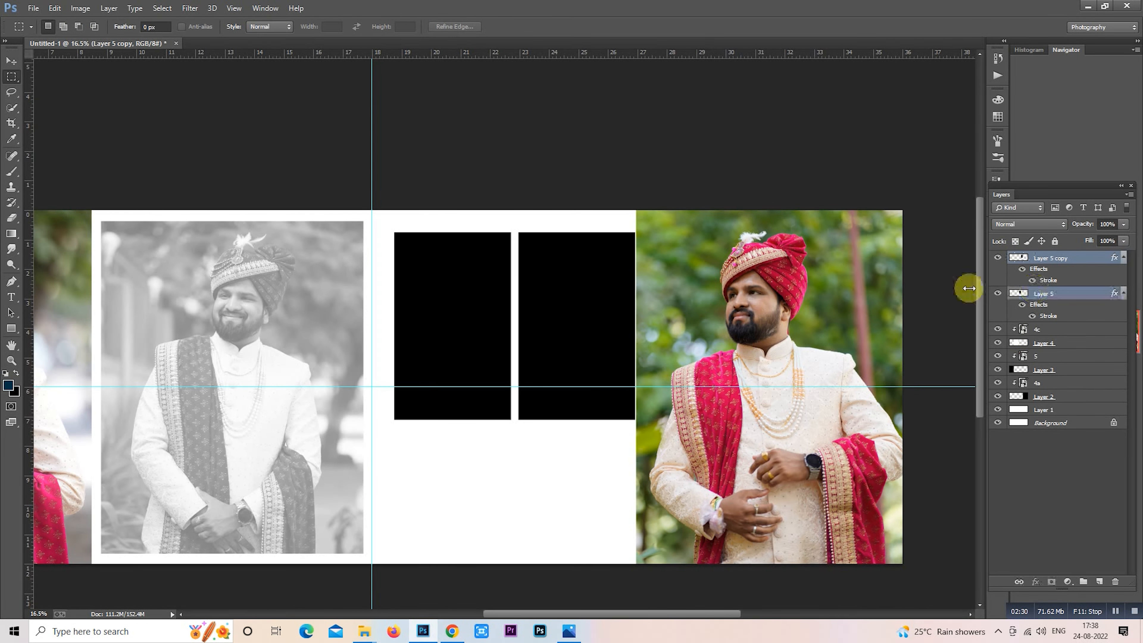
right_click(536, 272)
click(598, 390)
drag(577, 332, 575, 327)
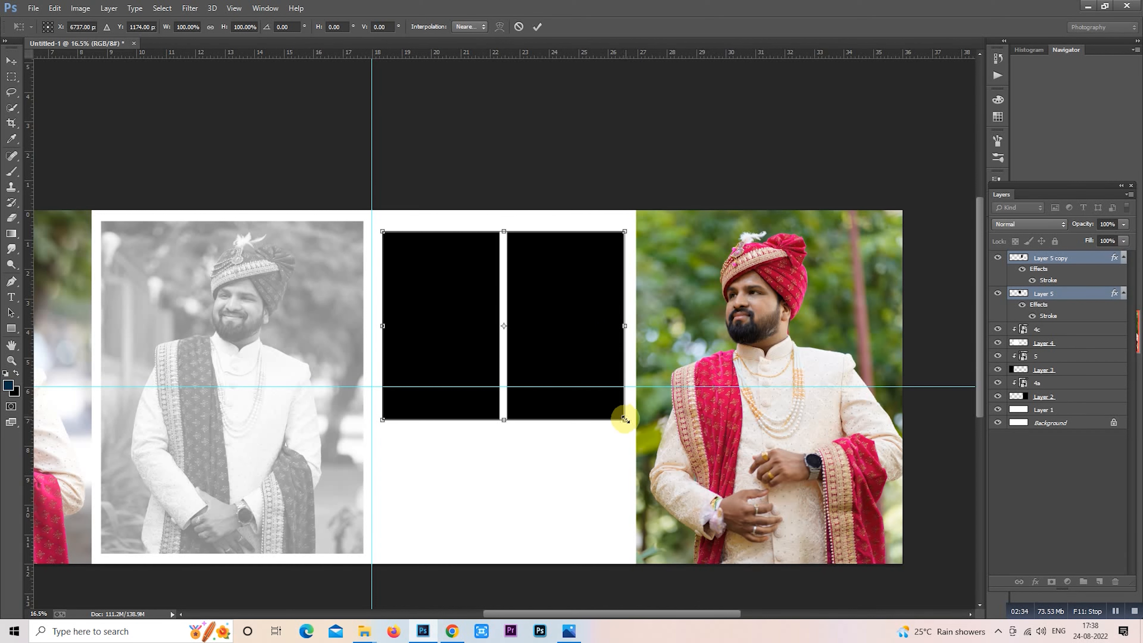
drag(625, 419, 619, 413)
drag(499, 414, 500, 394)
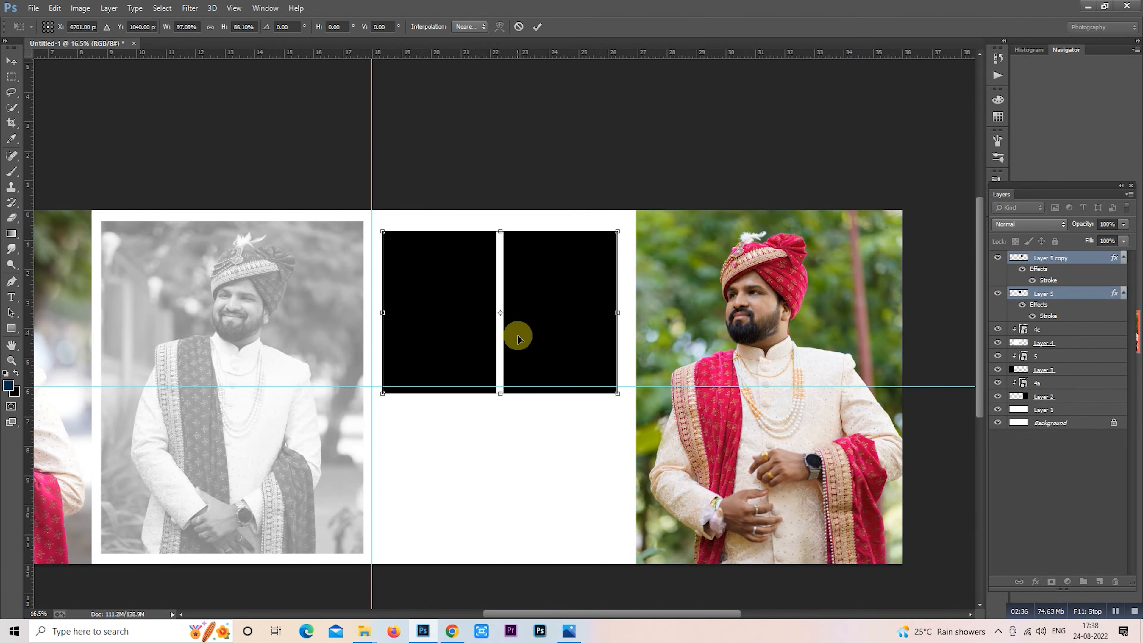
drag(517, 339, 521, 353)
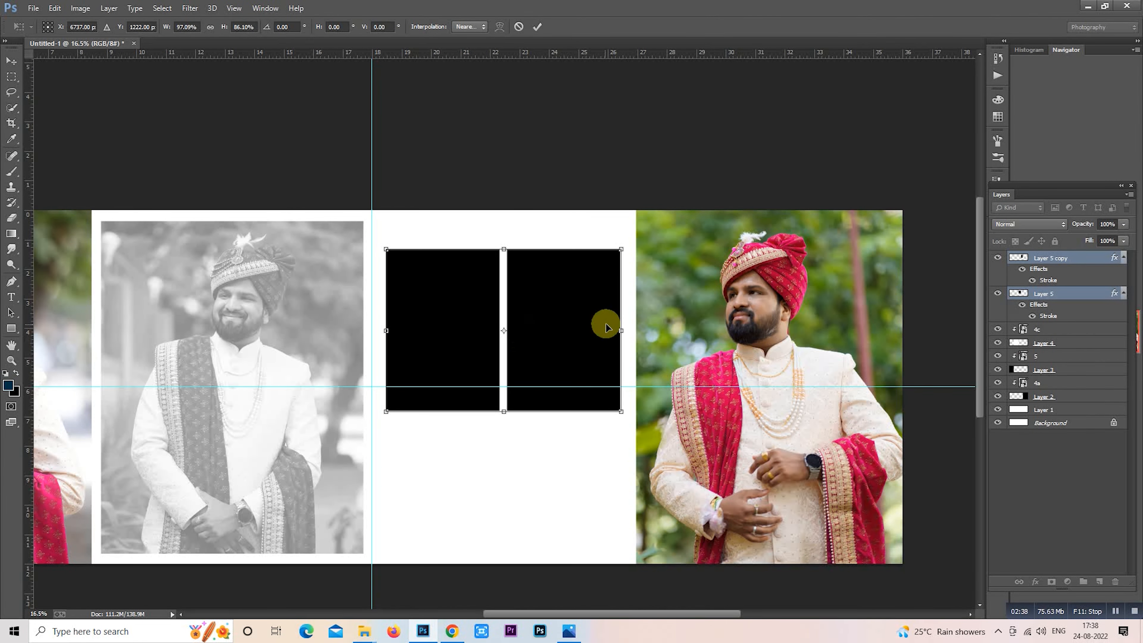
key(Return)
drag(604, 322, 686, 282)
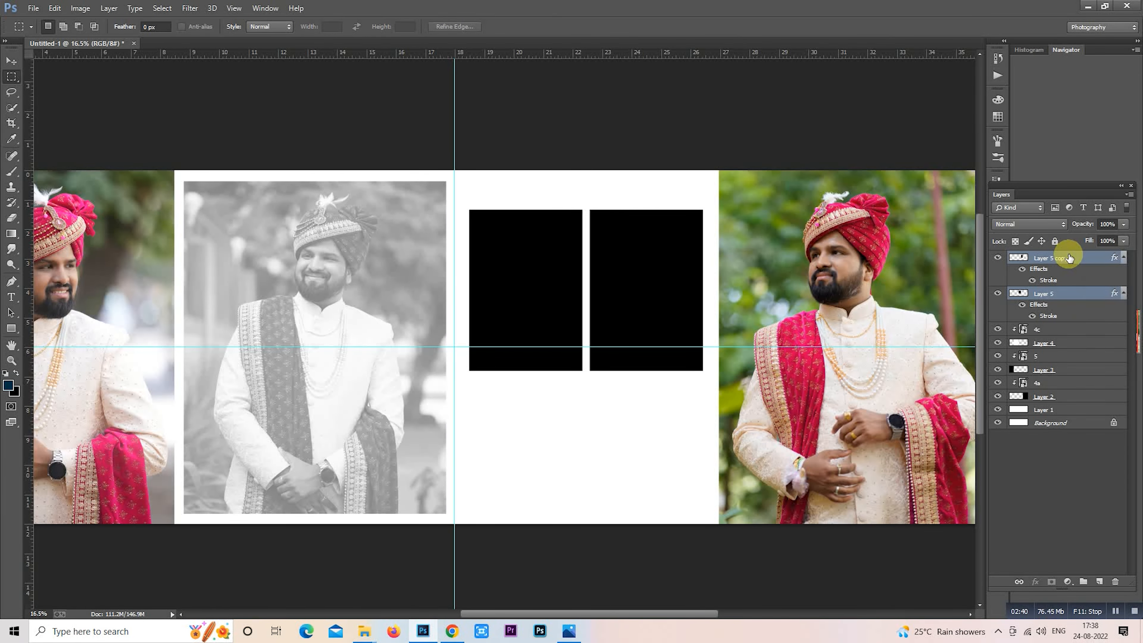
- Add a new layer above photo 4c and fill a rectangle of about 8.3 by 9.7 in behind the black frames with grey c0c0c0
click(1053, 258)
click(1037, 328)
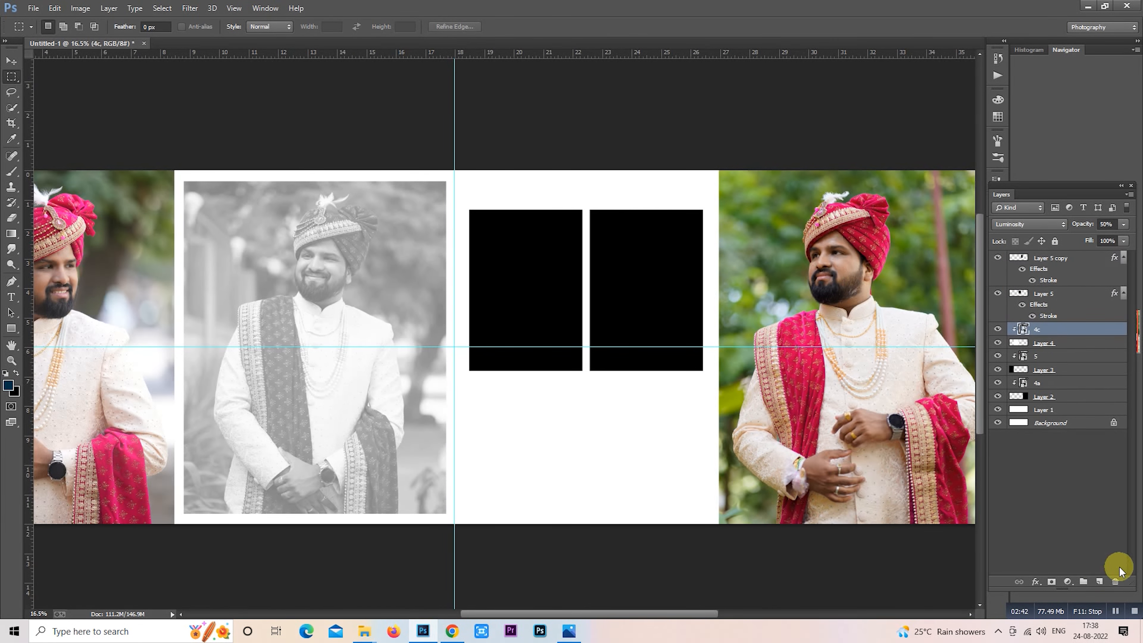
click(1100, 582)
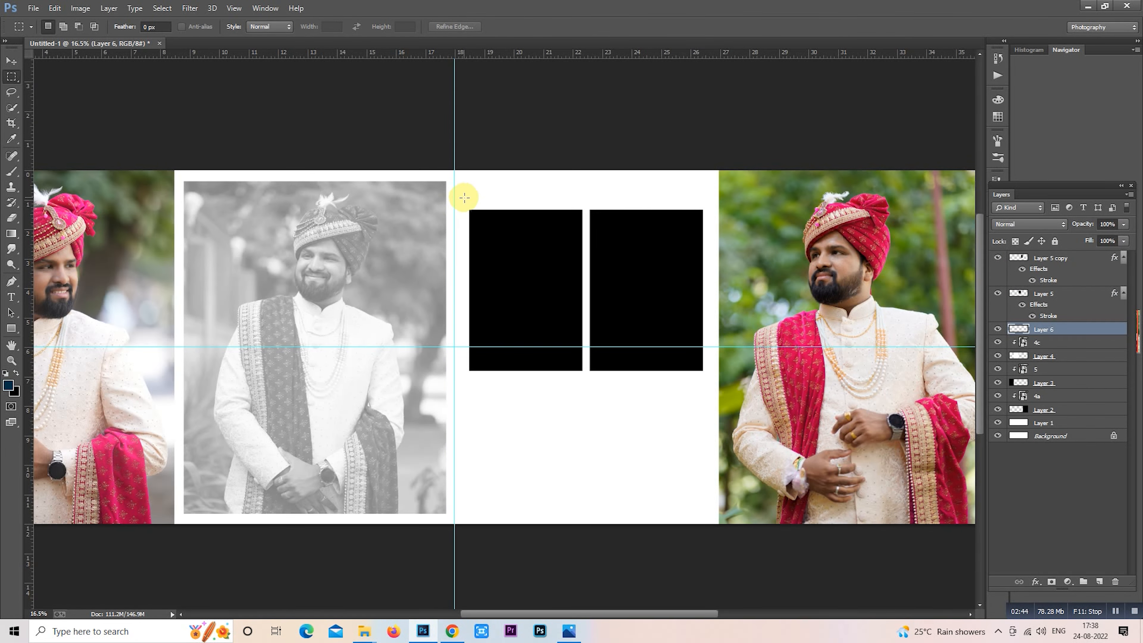
drag(464, 198, 710, 485)
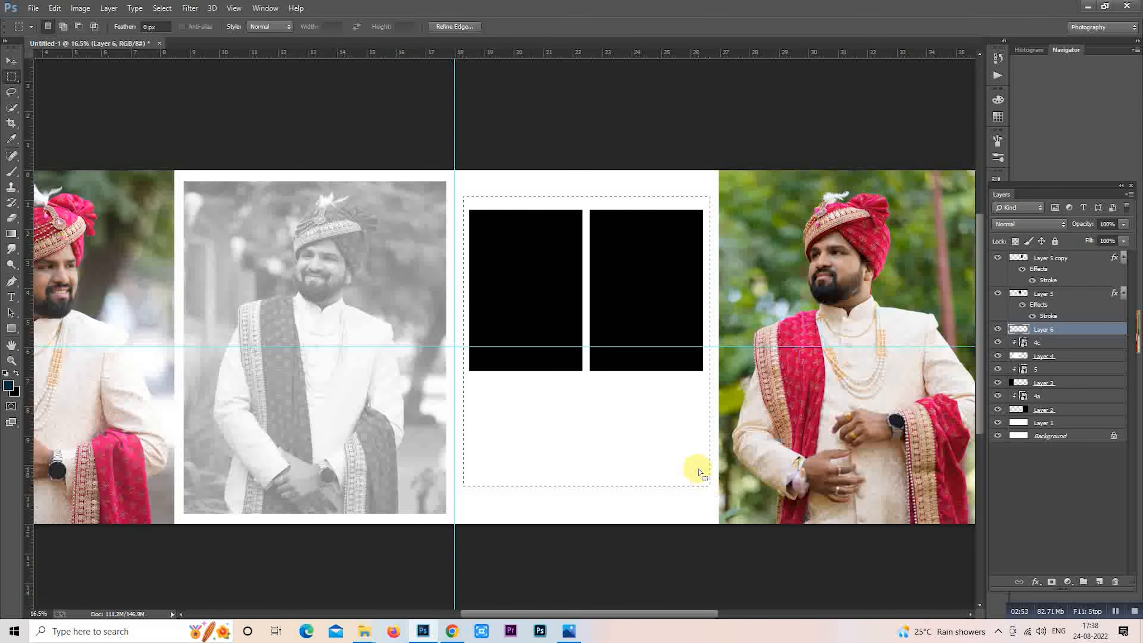
click(17, 392)
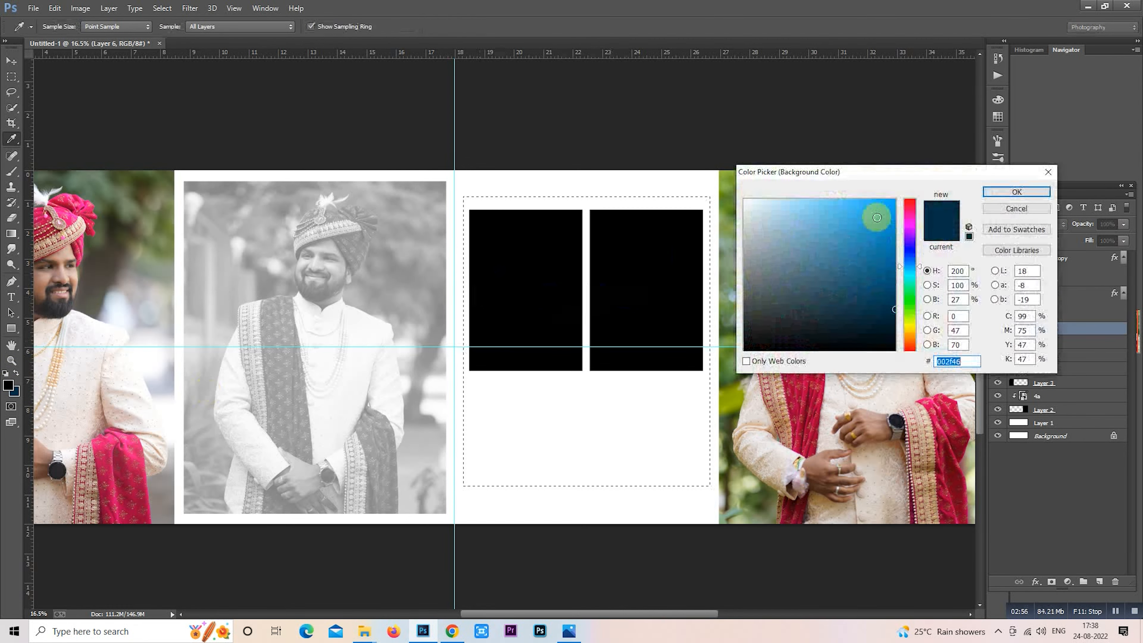
click(748, 237)
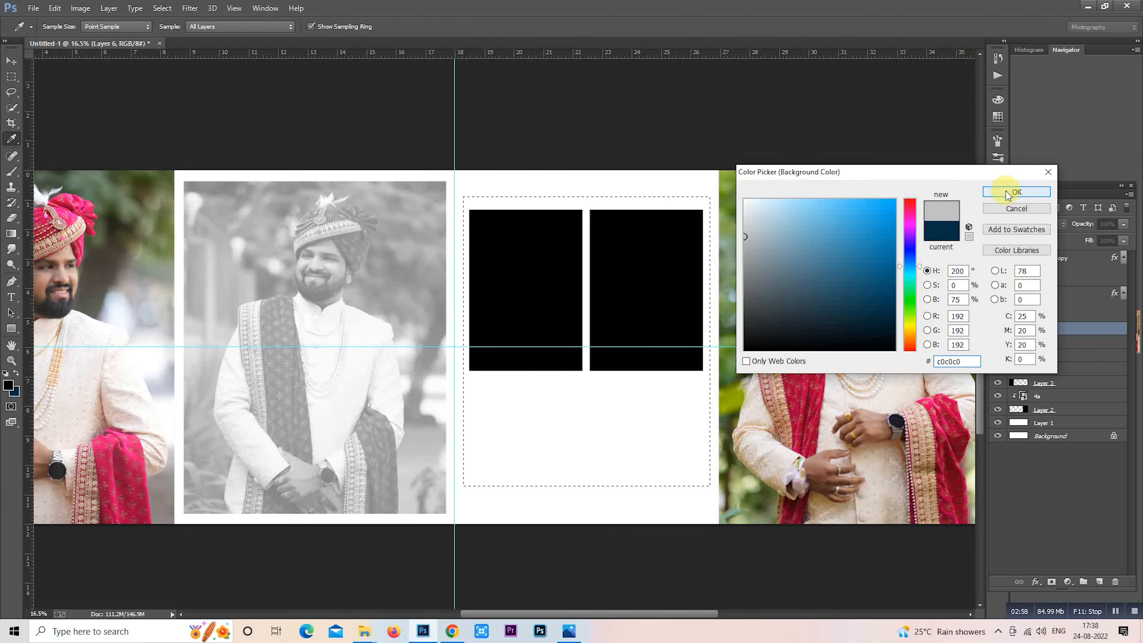
click(1017, 191)
key(ctrl+BackSpace)
- Move the grey rectangle down about 0.16 in behind the two black frames
right_click(588, 240)
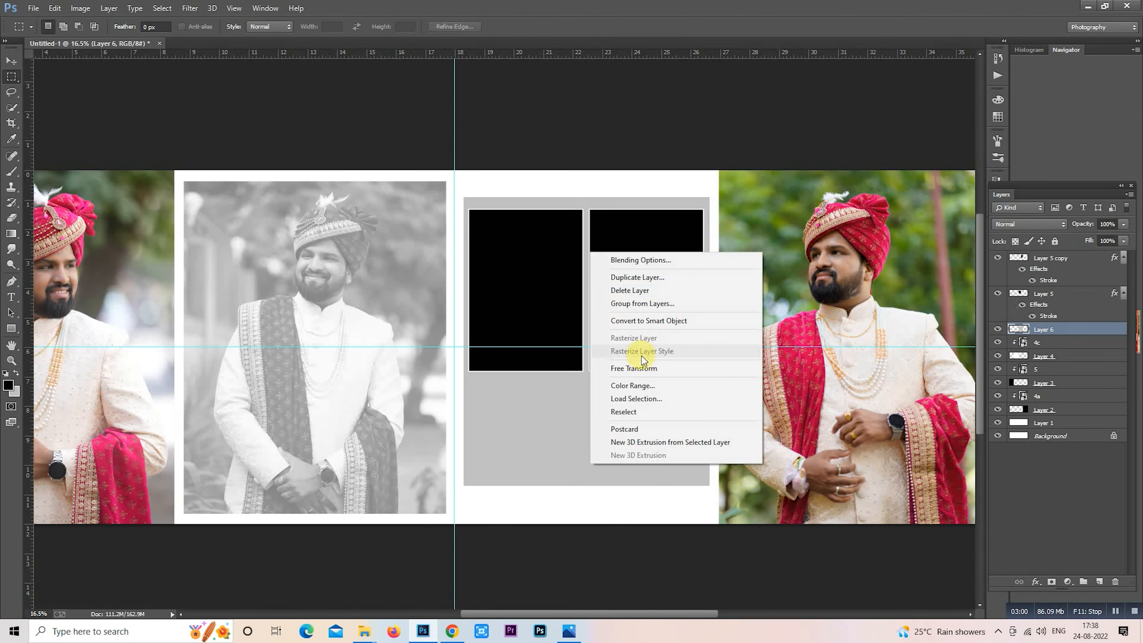
click(641, 364)
drag(636, 365, 636, 367)
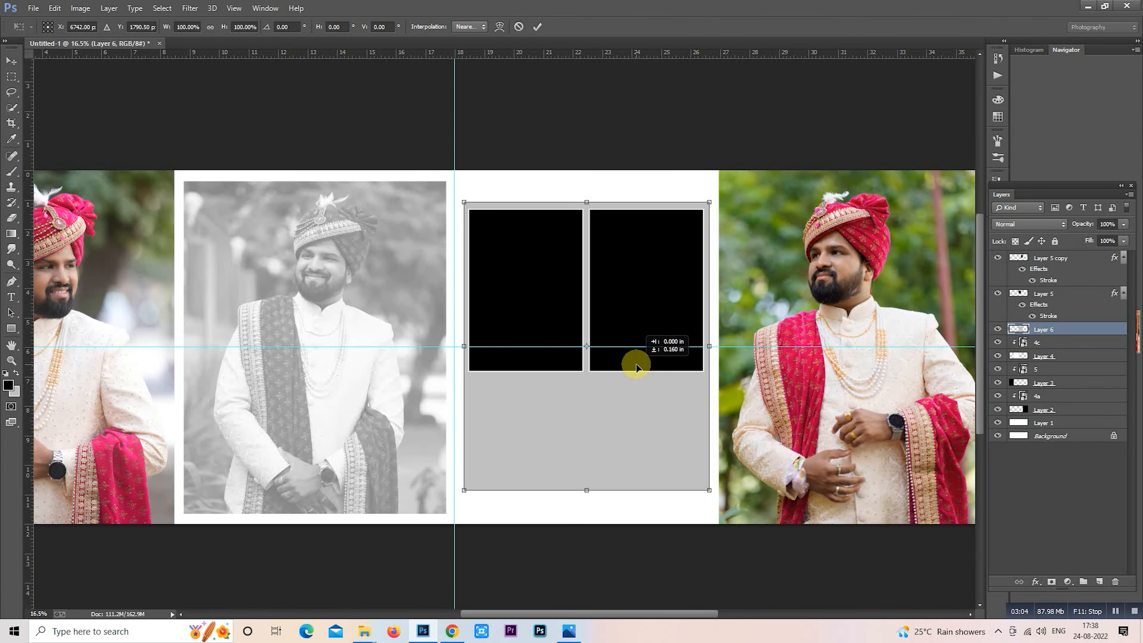
key(Return)
- Select Layer 5 and its copy together and slightly adjust their position inside the grey panel
click(1049, 259)
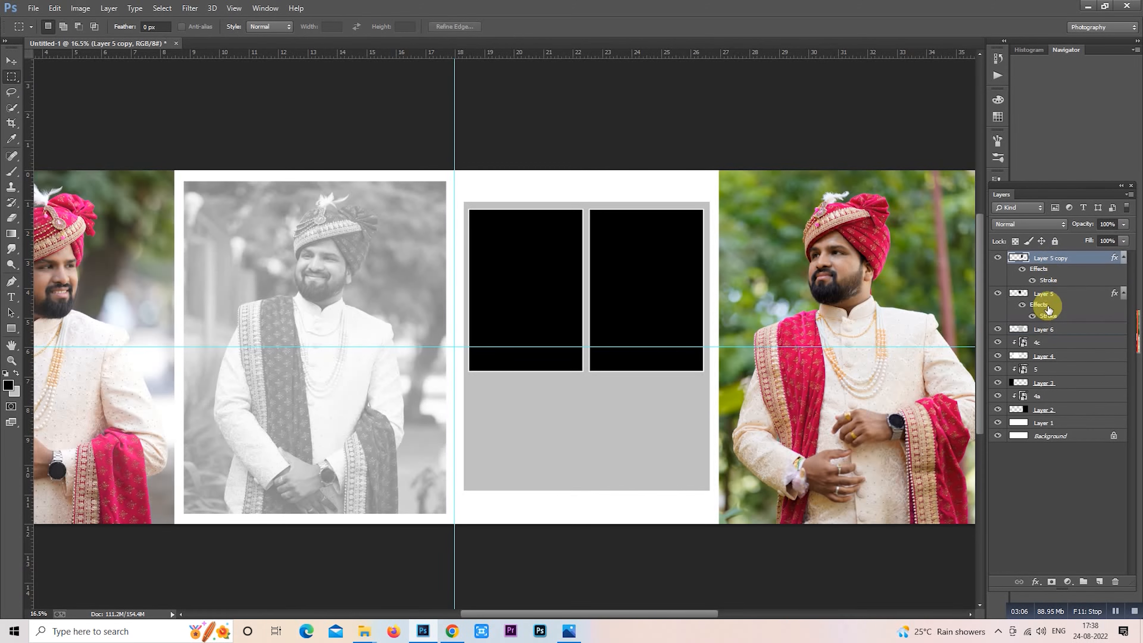
ctrl+click(1049, 310)
scroll(635, 312, up, 1)
right_click(595, 256)
click(642, 373)
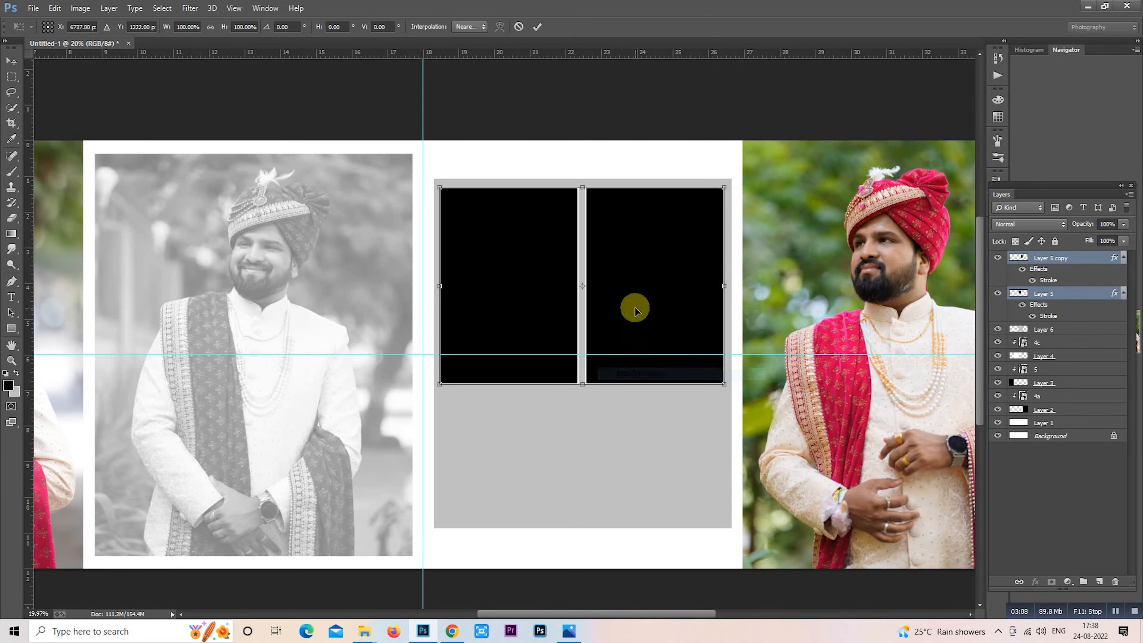
drag(636, 311, 637, 307)
key(Return)
scroll(633, 302, up, 1)
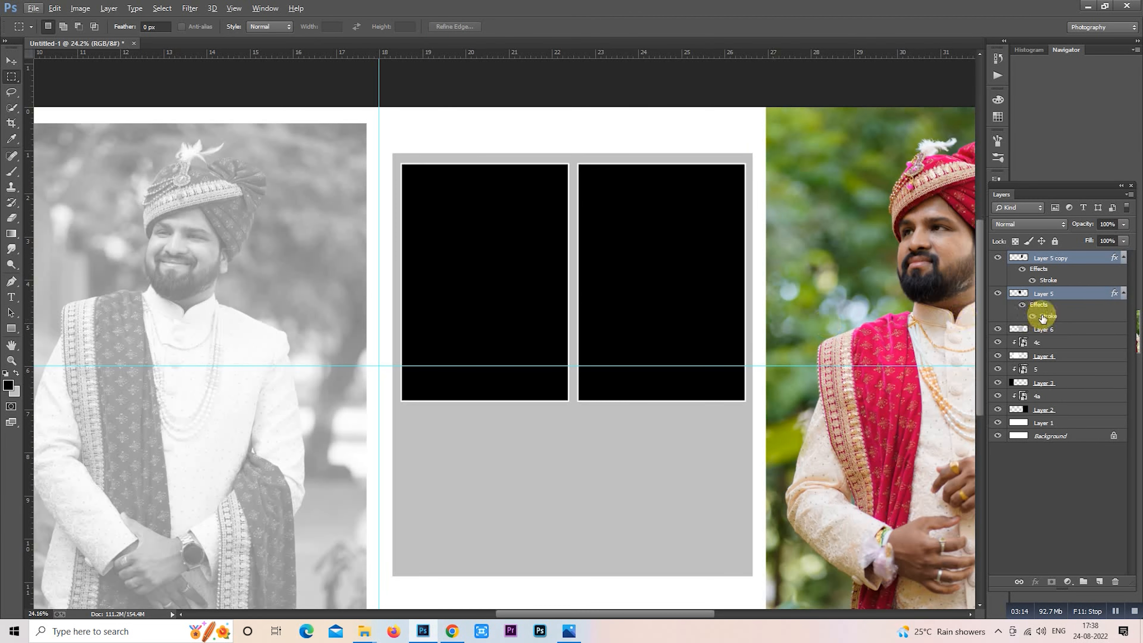
- Move the Layer 5 copy rectangle about 0.057 in towards the other frame, and lower both black frames slightly within the grey panel
click(1049, 257)
drag(639, 323, 639, 328)
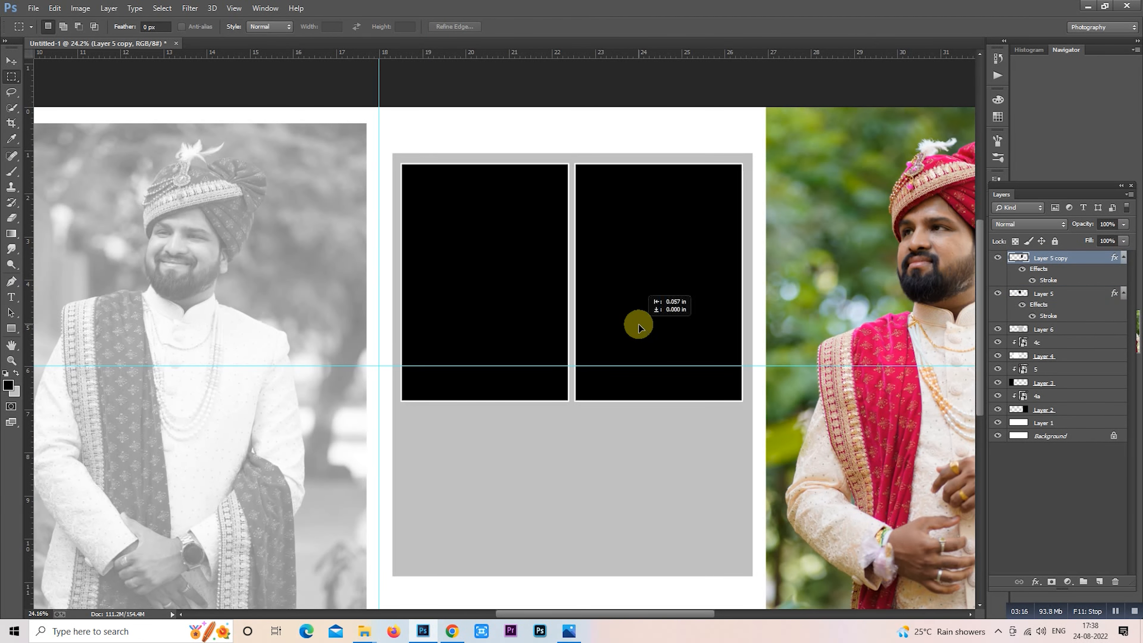
shift+click(1062, 293)
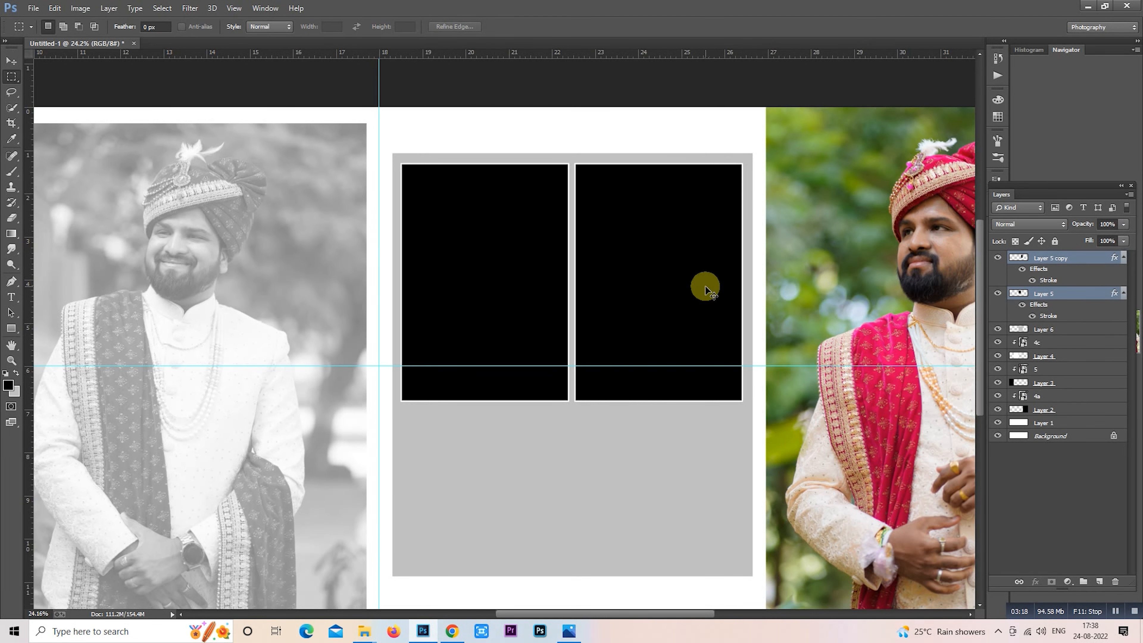
drag(705, 286, 704, 286)
scroll(715, 309, down, 1)
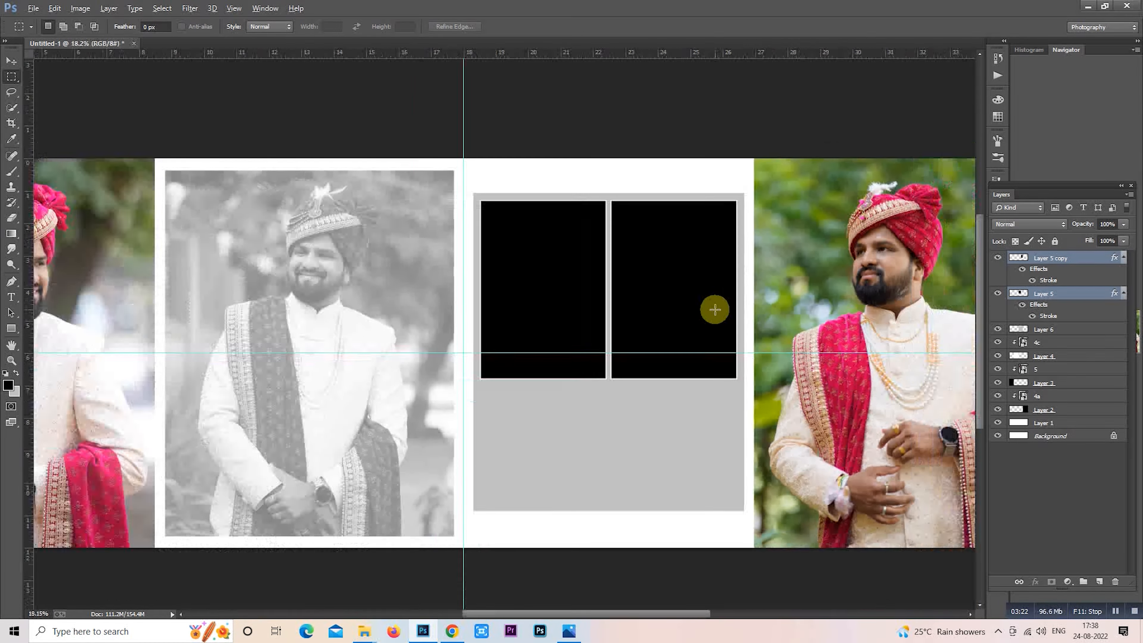
drag(682, 327, 653, 275)
scroll(660, 295, down, 2)
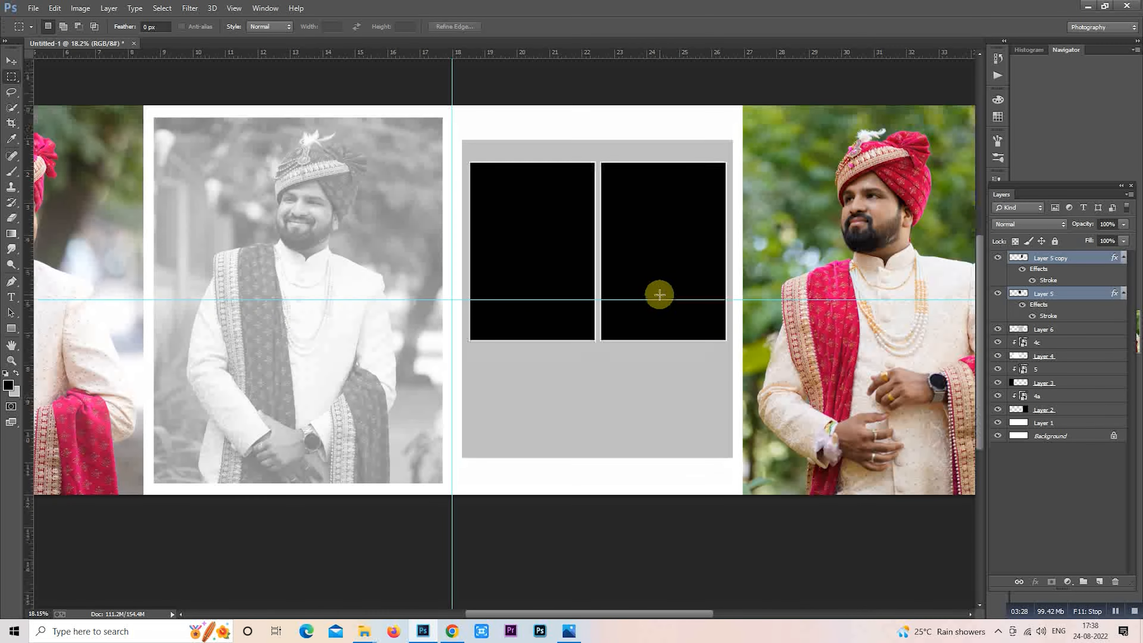
- Place photos 7 and 8 from the ppeditpoona folder into the spread directly above Layer 5
click(1022, 293)
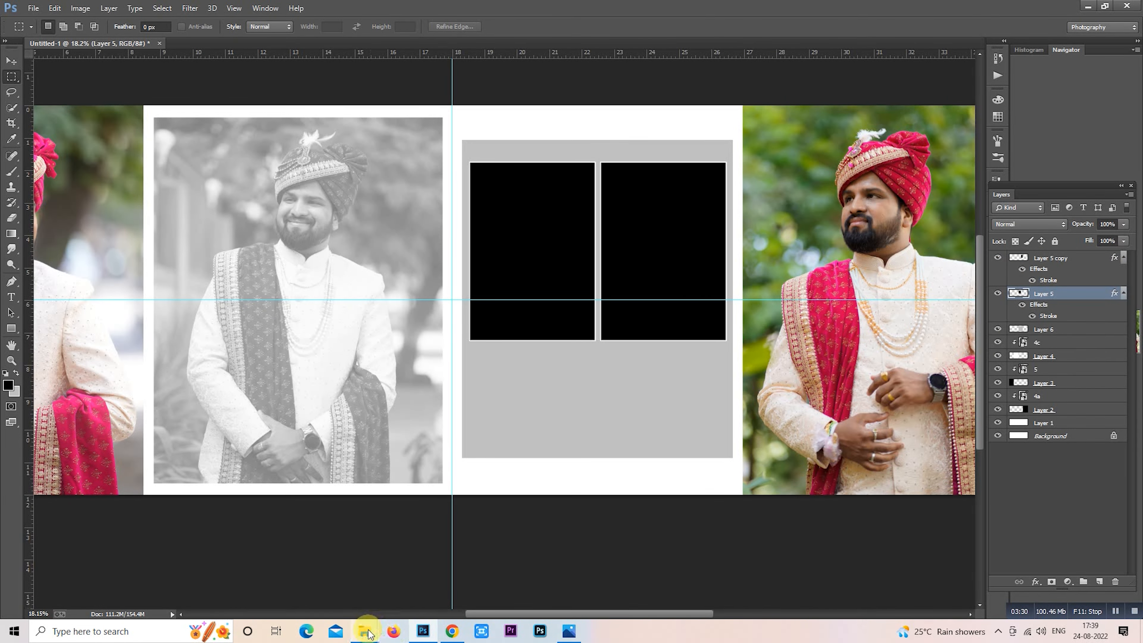
mouse_move(367, 632)
click(410, 582)
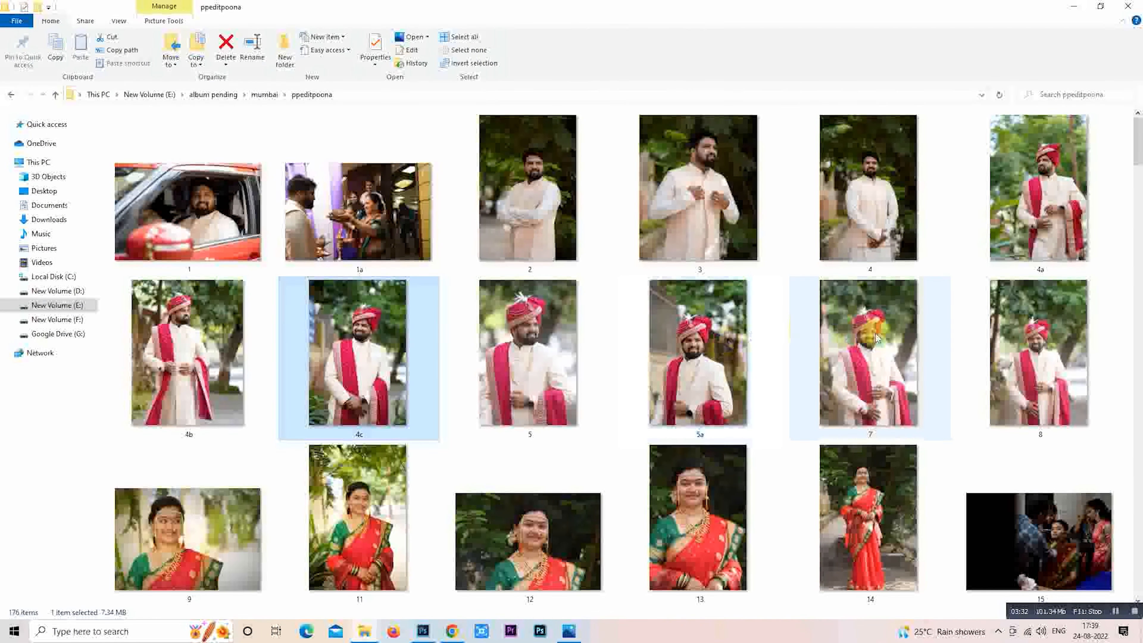
drag(867, 335, 424, 397)
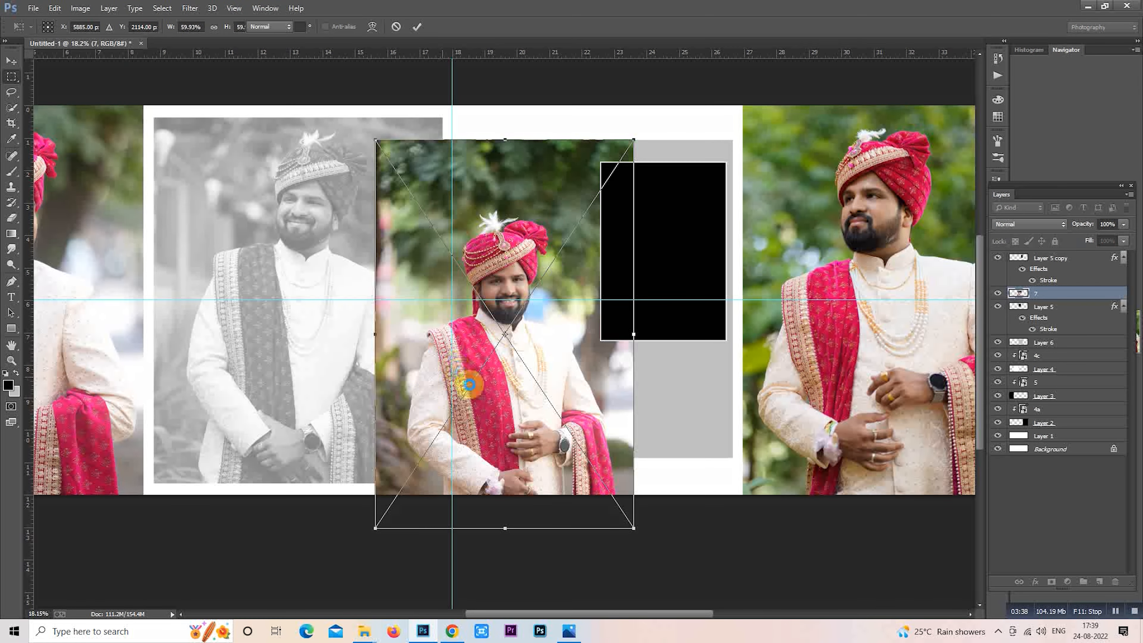
key(Return)
key(Return)
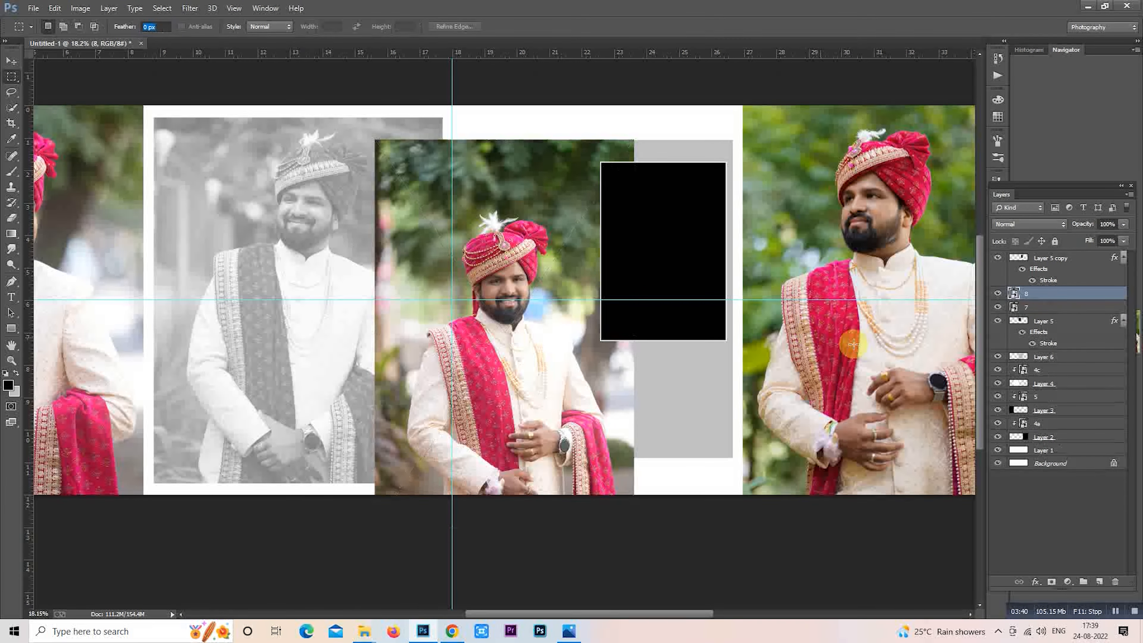
- Scale photos 7 and 8 together to about 54% and position them over the first black frame
right_click(502, 284)
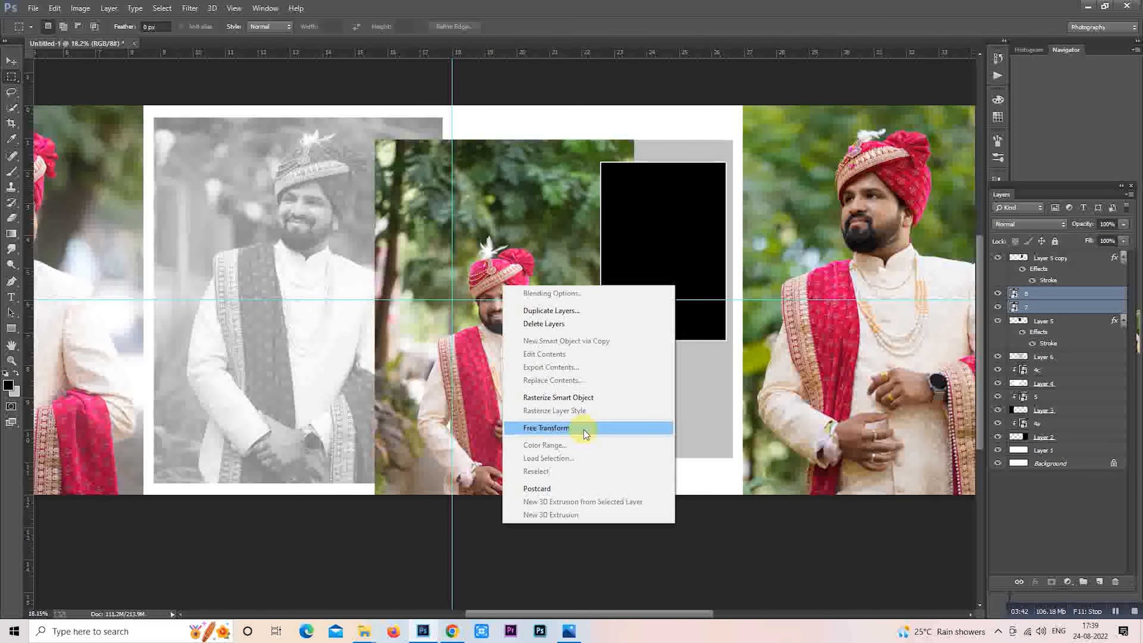
click(582, 428)
drag(635, 136, 480, 370)
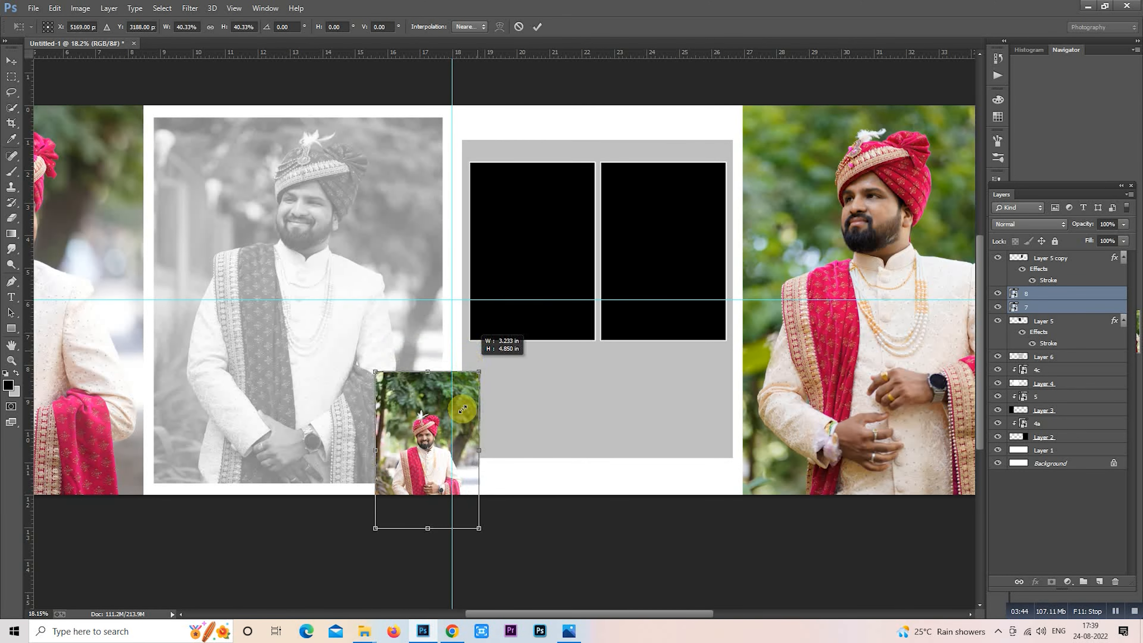
drag(458, 419, 550, 233)
drag(554, 226, 551, 233)
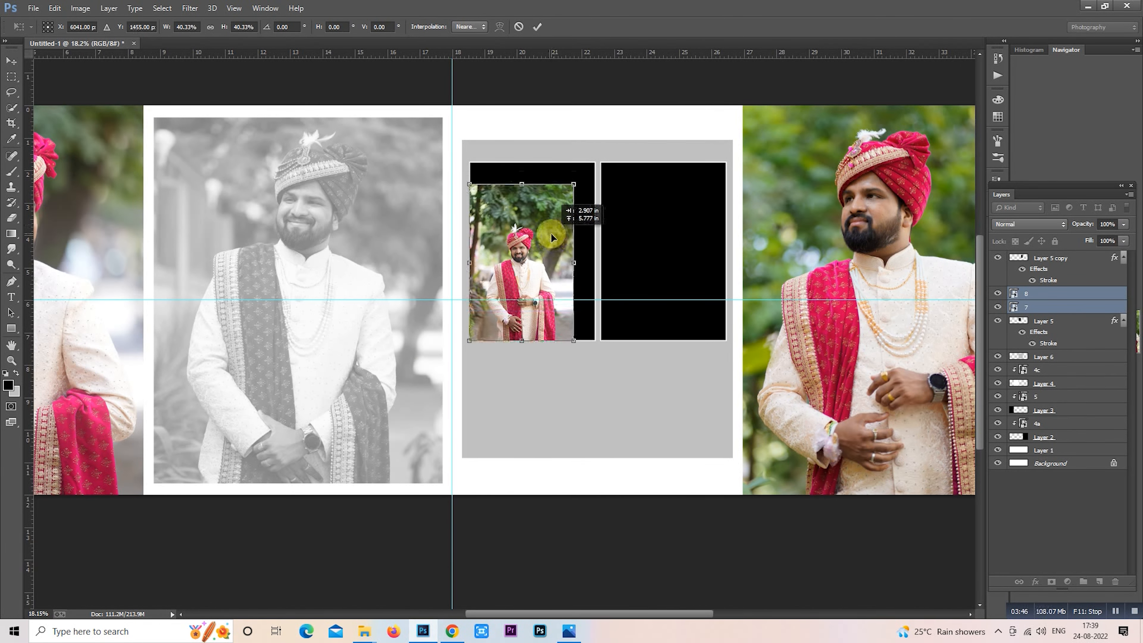
drag(575, 182, 603, 128)
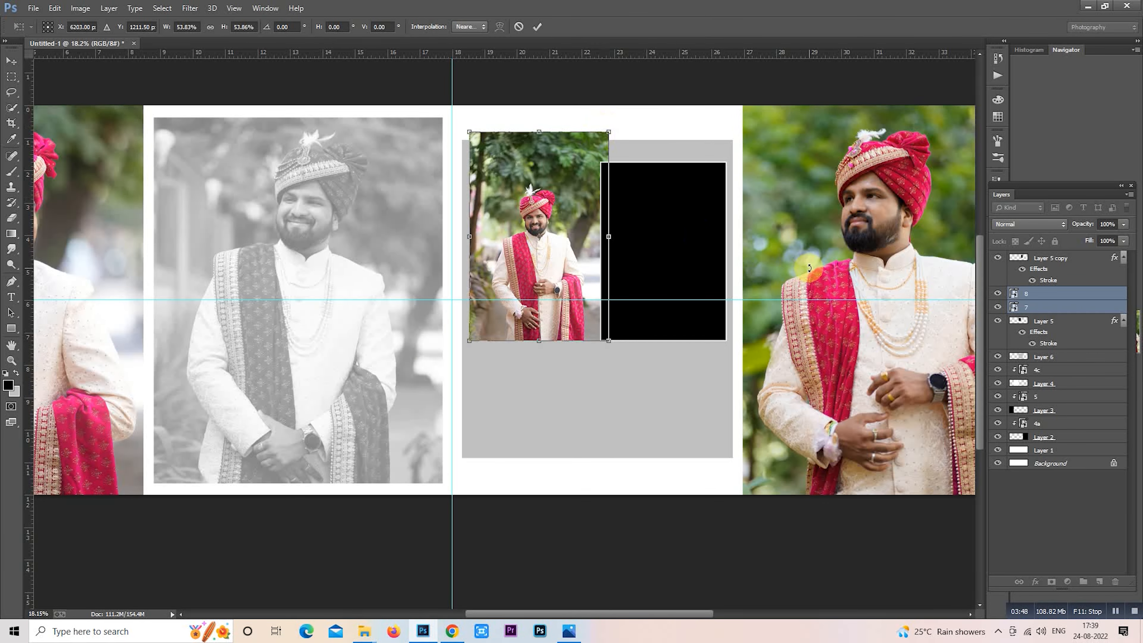
key(Return)
- Move photo 8 above Layer 5 copy and over the second frame, and clip photos 7 and 8 to their respective rectangles
click(1044, 307)
drag(1053, 298, 1065, 252)
drag(581, 254, 704, 254)
right_click(1038, 258)
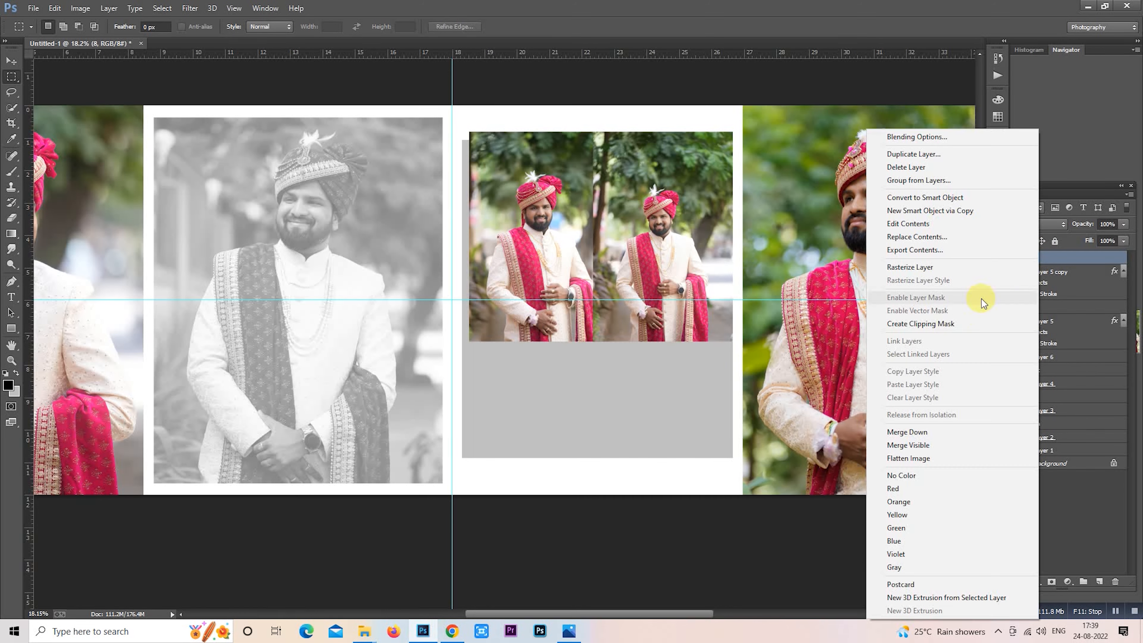
click(955, 323)
right_click(1044, 307)
click(955, 324)
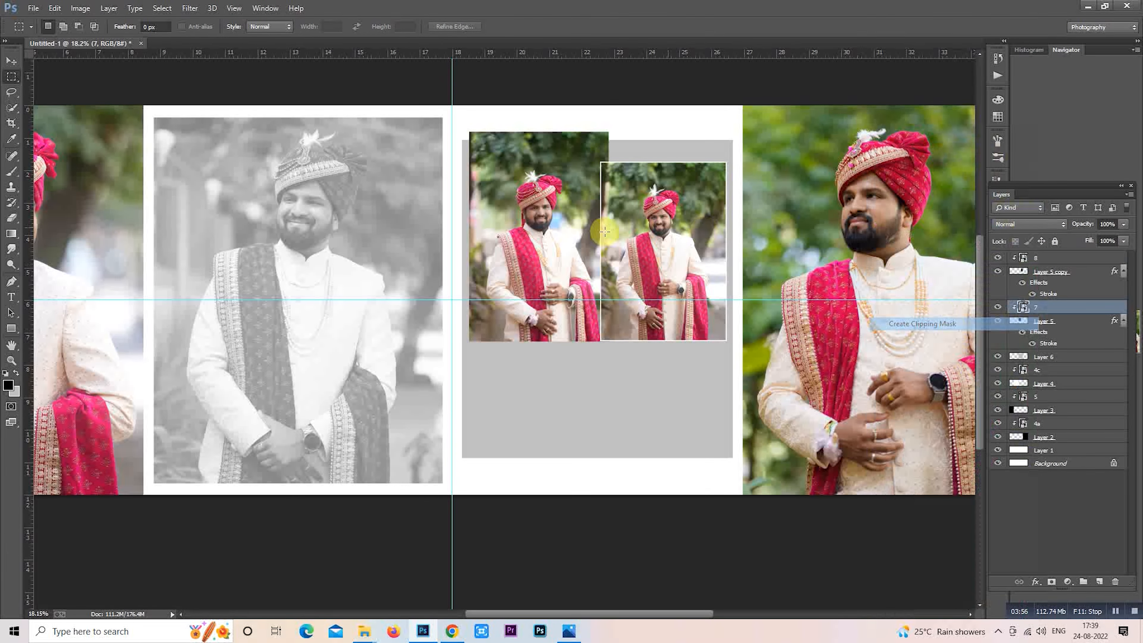
- Reposition photo 7 within its frame so the groom sits nearer the centre
right_click(547, 196)
click(585, 351)
drag(576, 297, 565, 283)
key(Return)
- Enlarge photo 8 to about 35% and position it to fill its frame
click(1037, 258)
key(ctrl+t)
drag(732, 132, 746, 112)
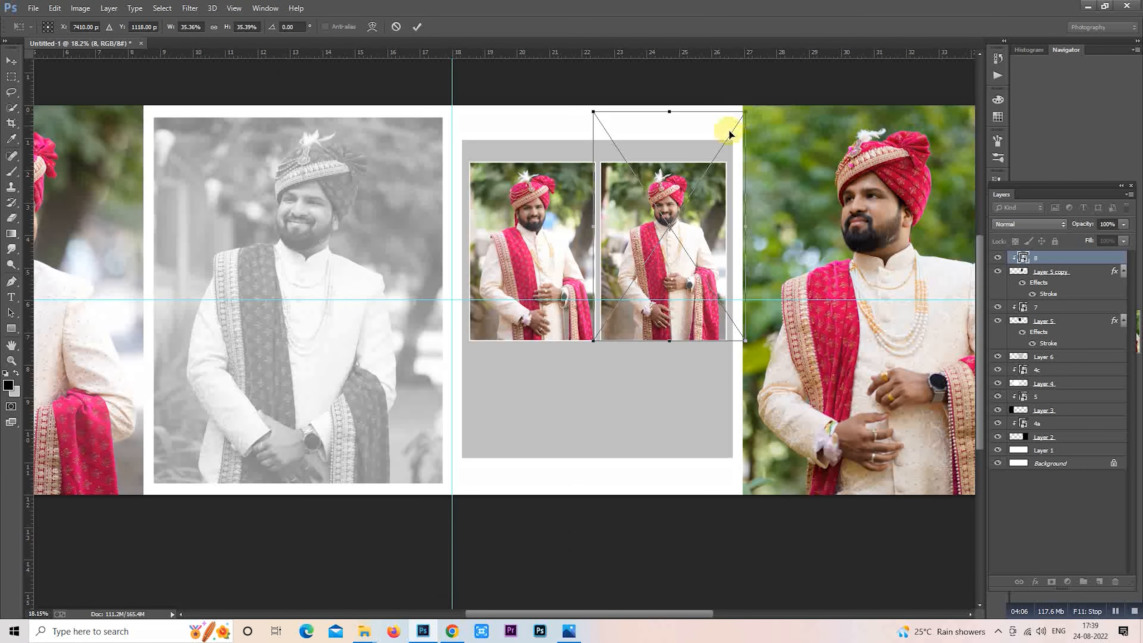
drag(688, 241, 686, 243)
key(Return)
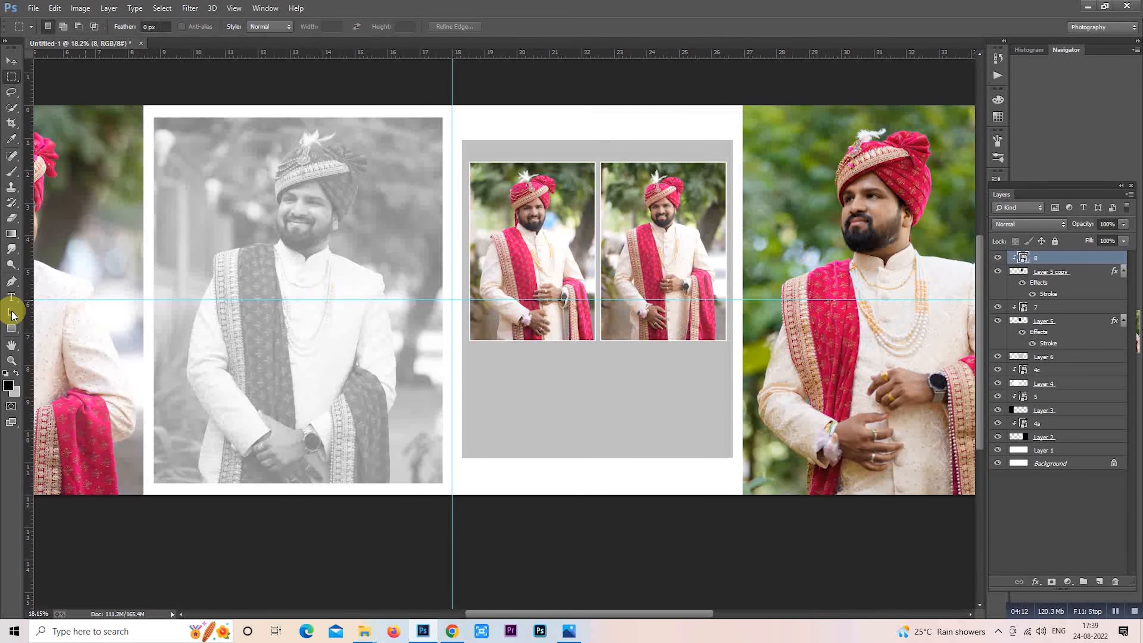
- Add a text layer with the groom's first name on the grey panel below the two framed portraits
click(12, 297)
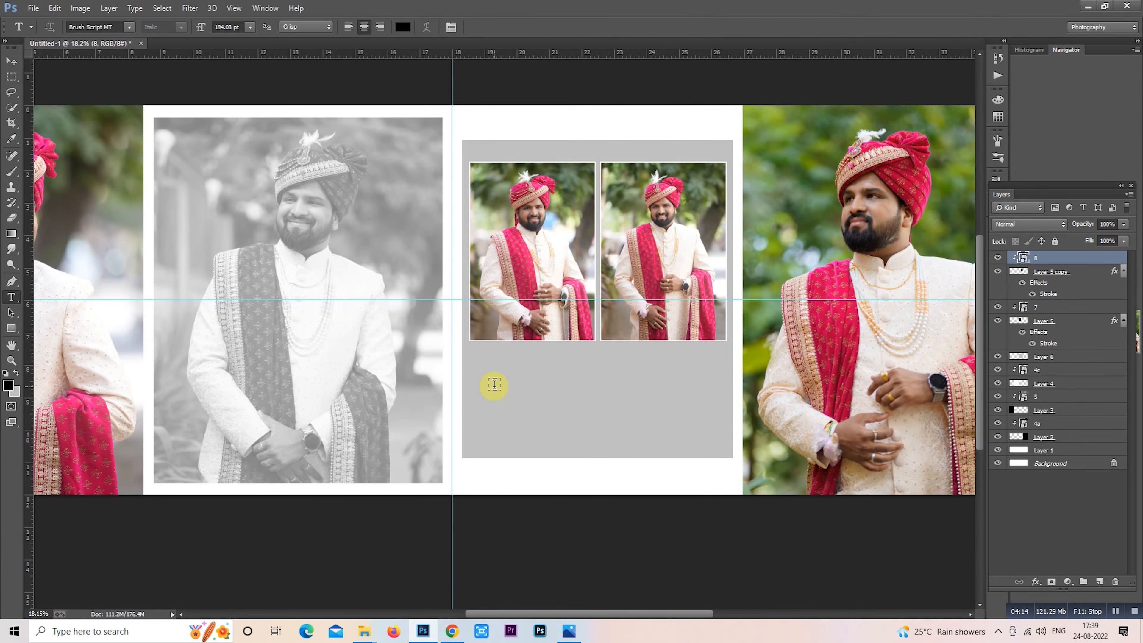
click(513, 378)
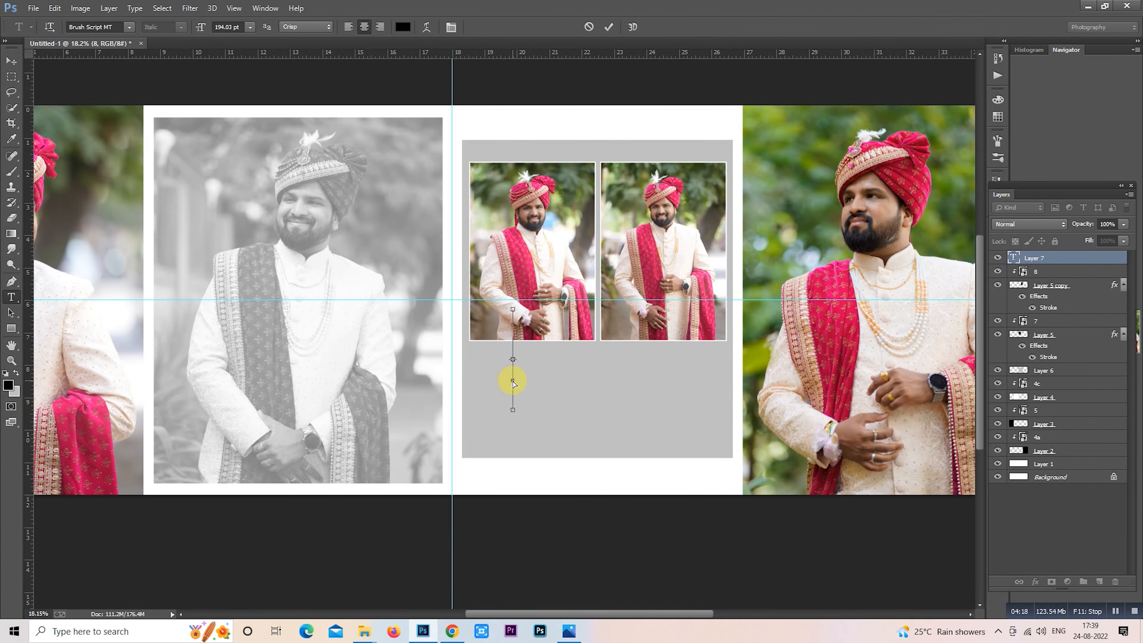
text(Sa)
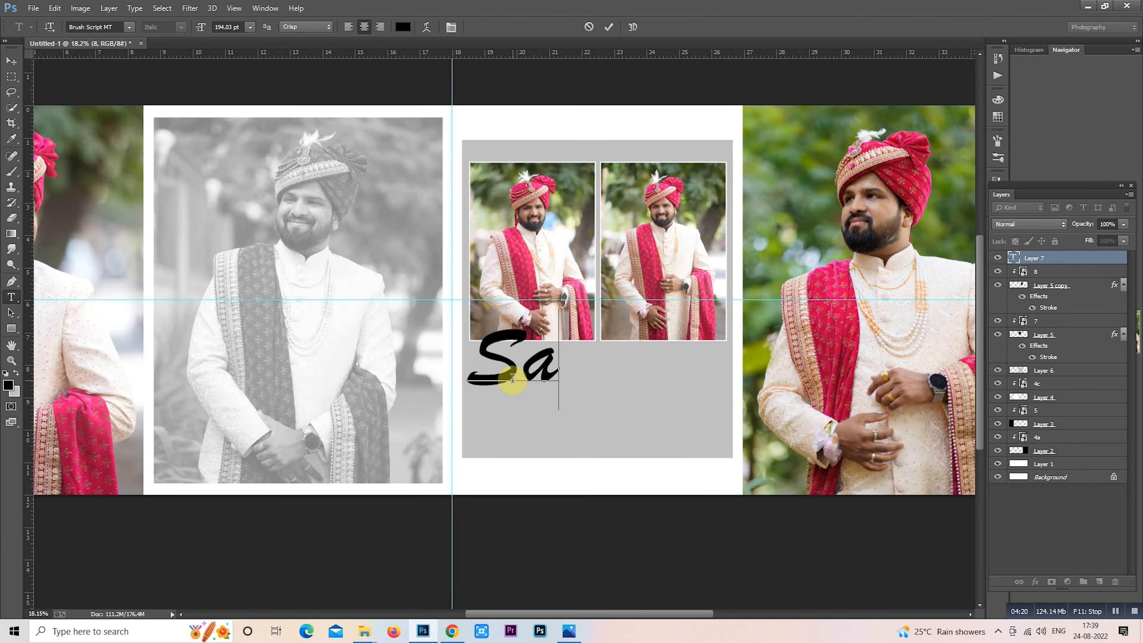
text(urabh)
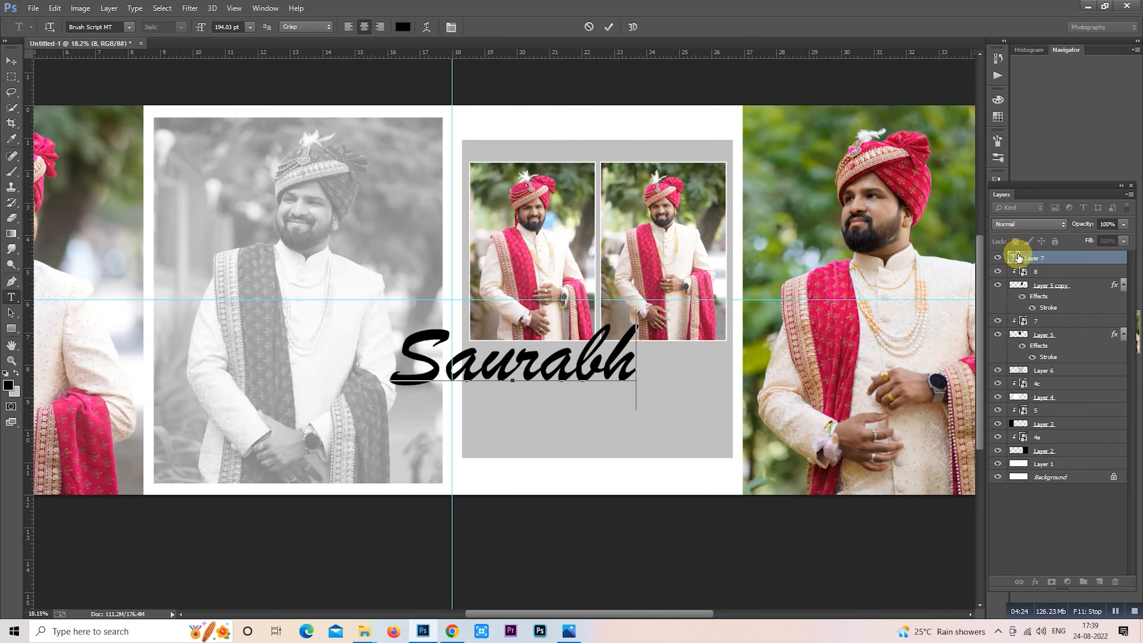
- Change the name text's font to Candara Regular and shift it onto the grey panel
key(ctrl+a)
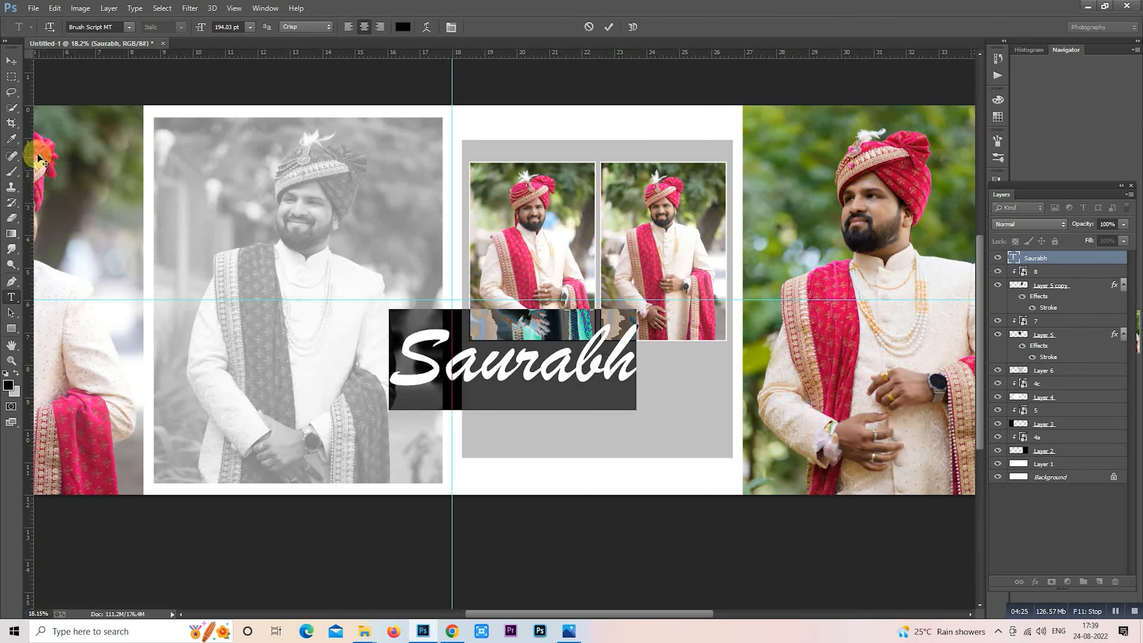
click(128, 27)
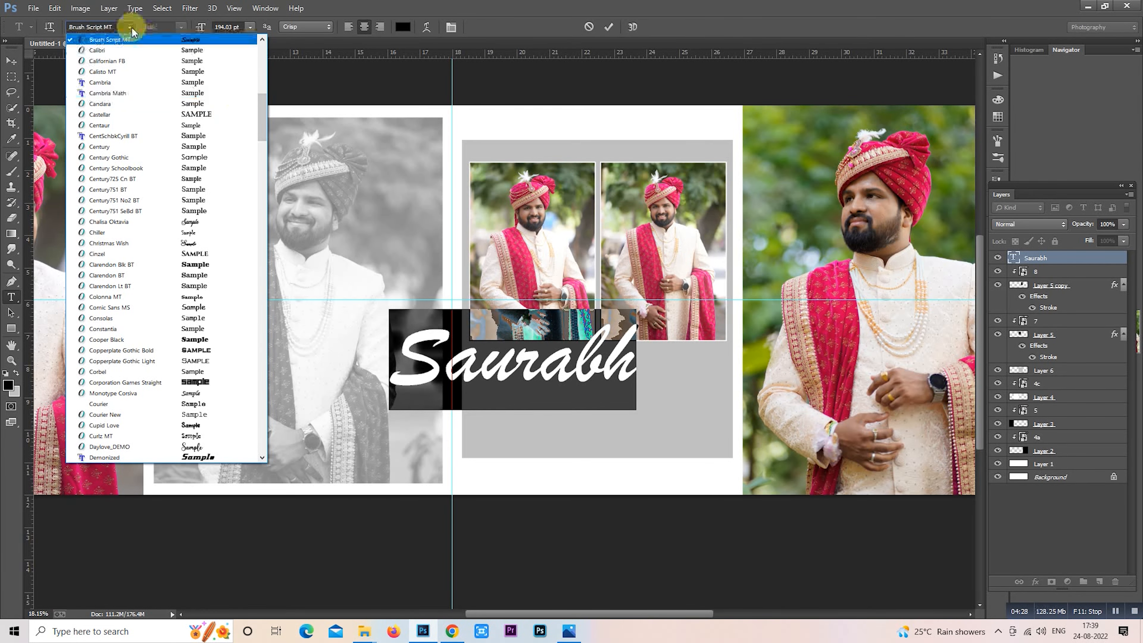
click(111, 27)
key(Return)
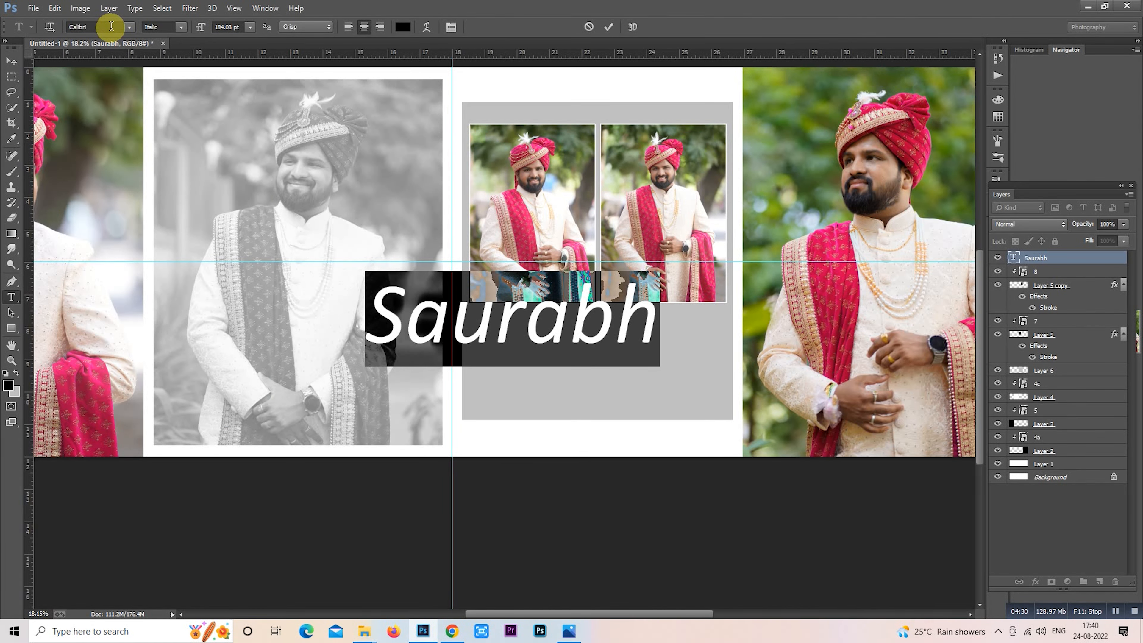
key(Down)
key(Down)
key(Down)
key(Down)
key(Down)
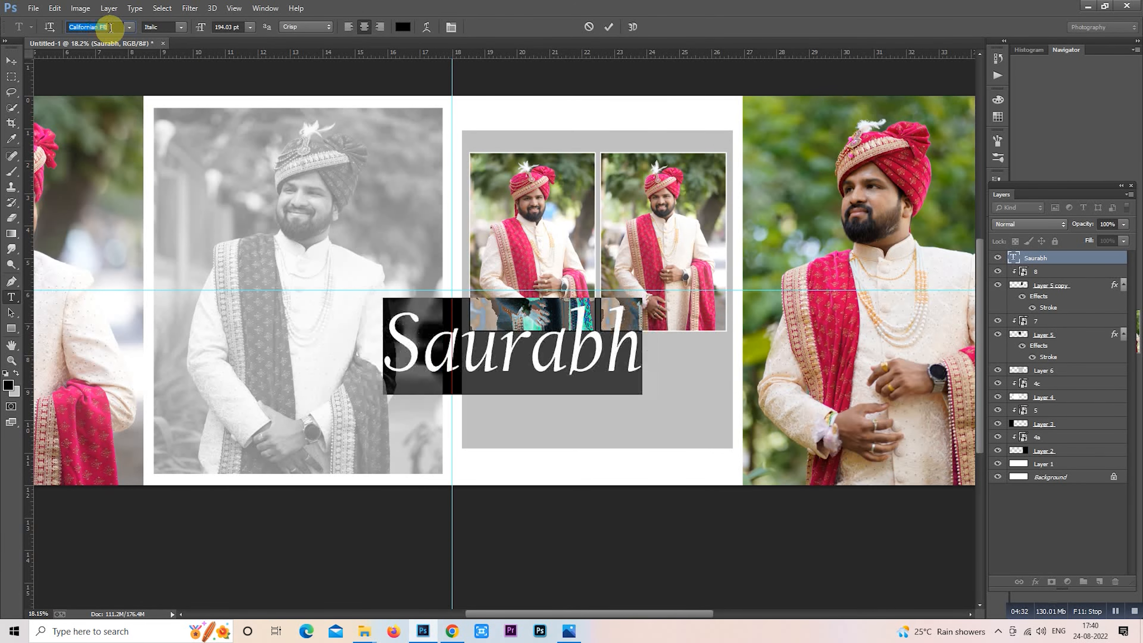
key(Down)
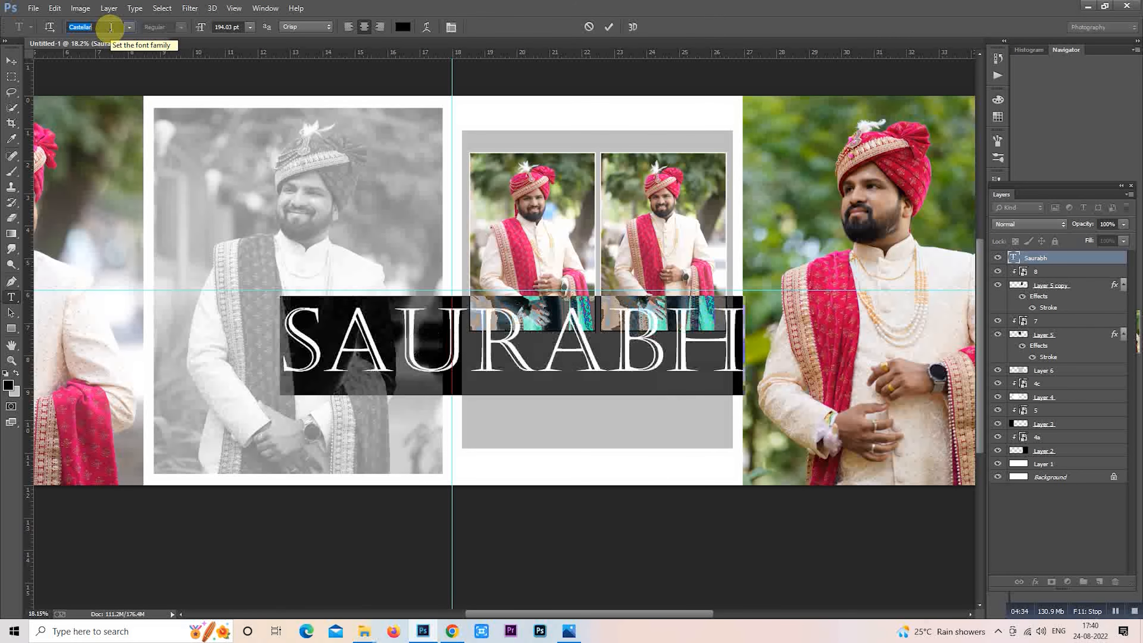
key(Up)
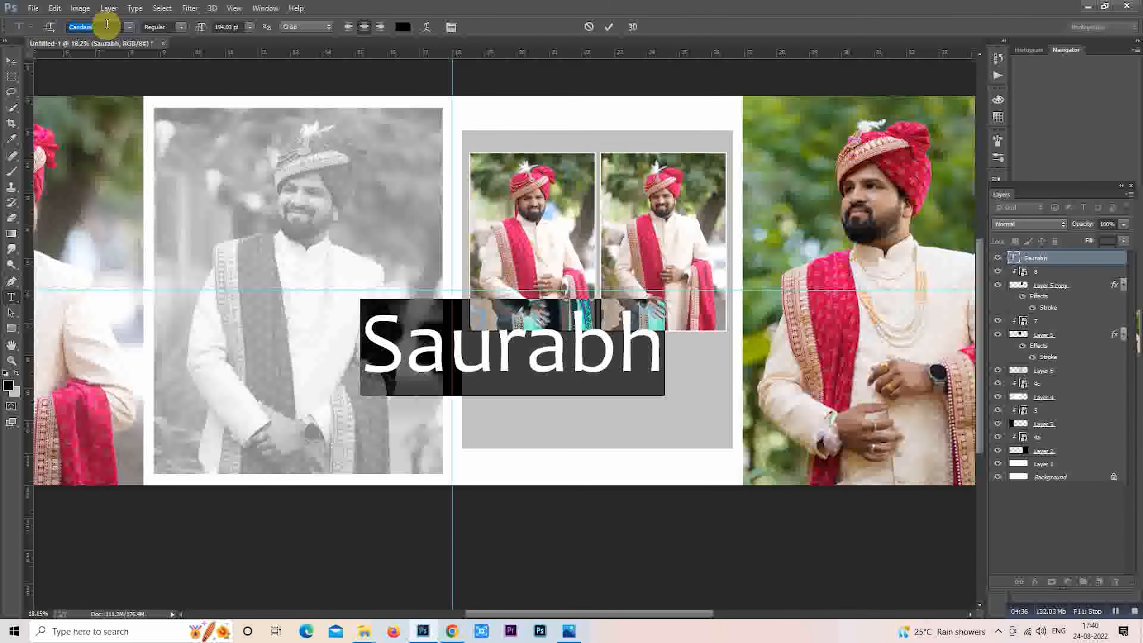
click(11, 76)
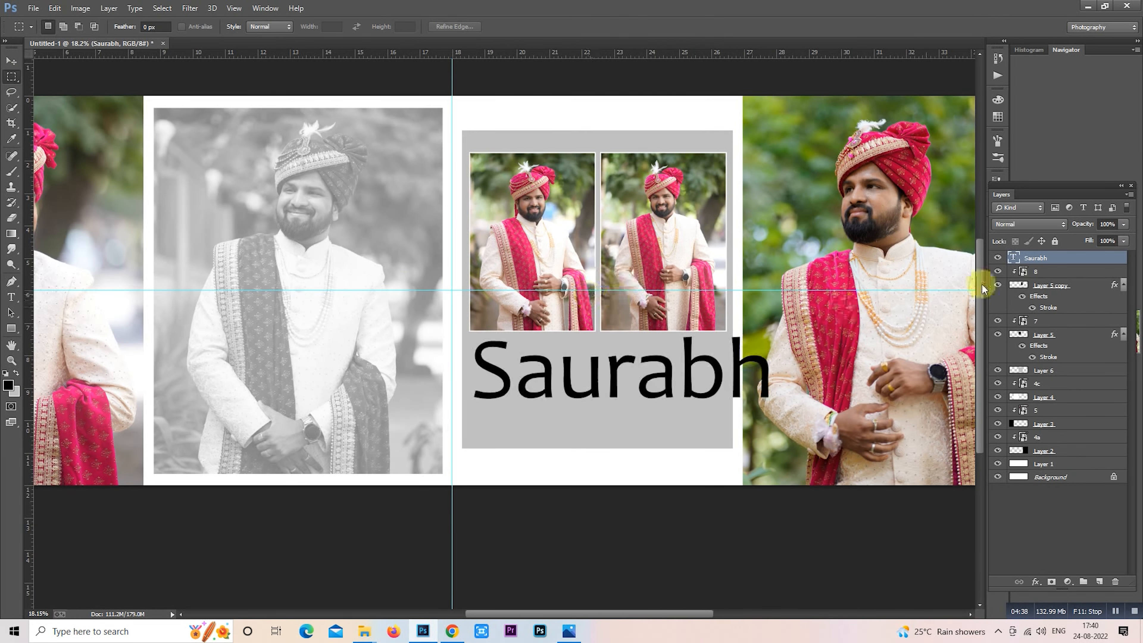
- Reduce the name text to about 105 pt and centre it beneath the two framed portraits
double_click(1014, 257)
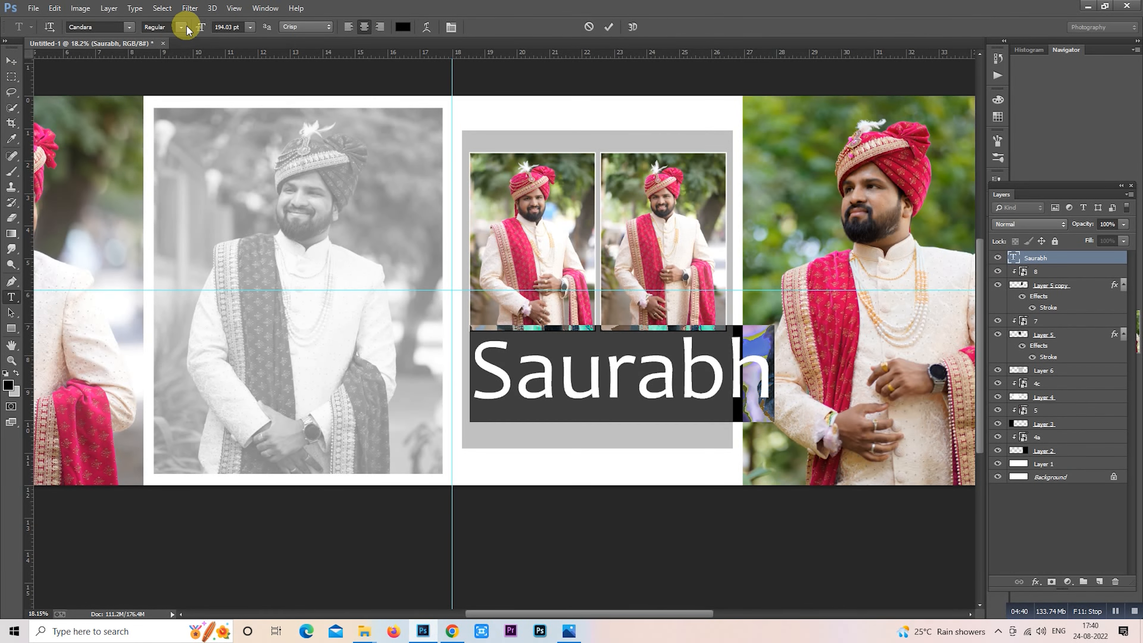
drag(185, 27, 148, 29)
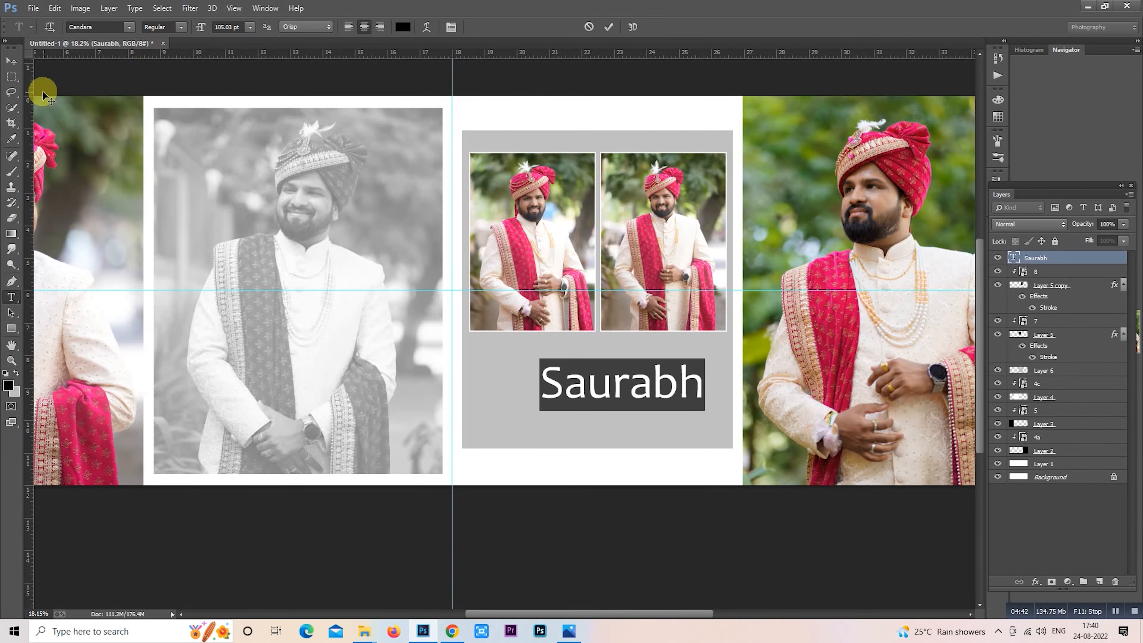
click(13, 77)
drag(747, 338, 734, 314)
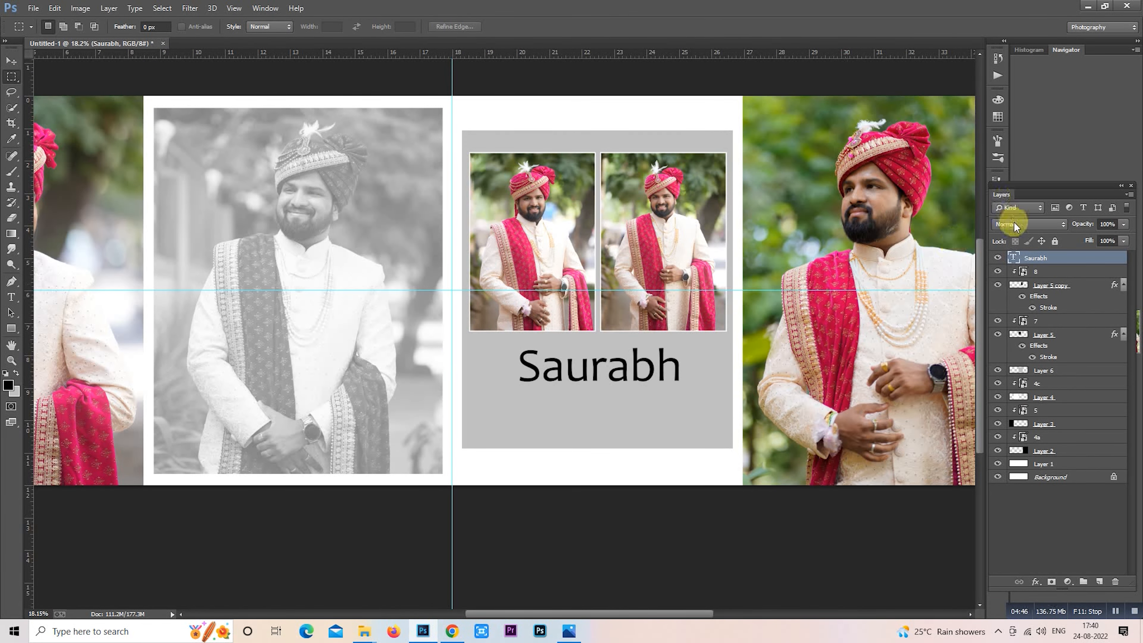
- Set the name layer's blend mode to Overlay and nudge the text slightly into place
click(1024, 224)
click(1002, 379)
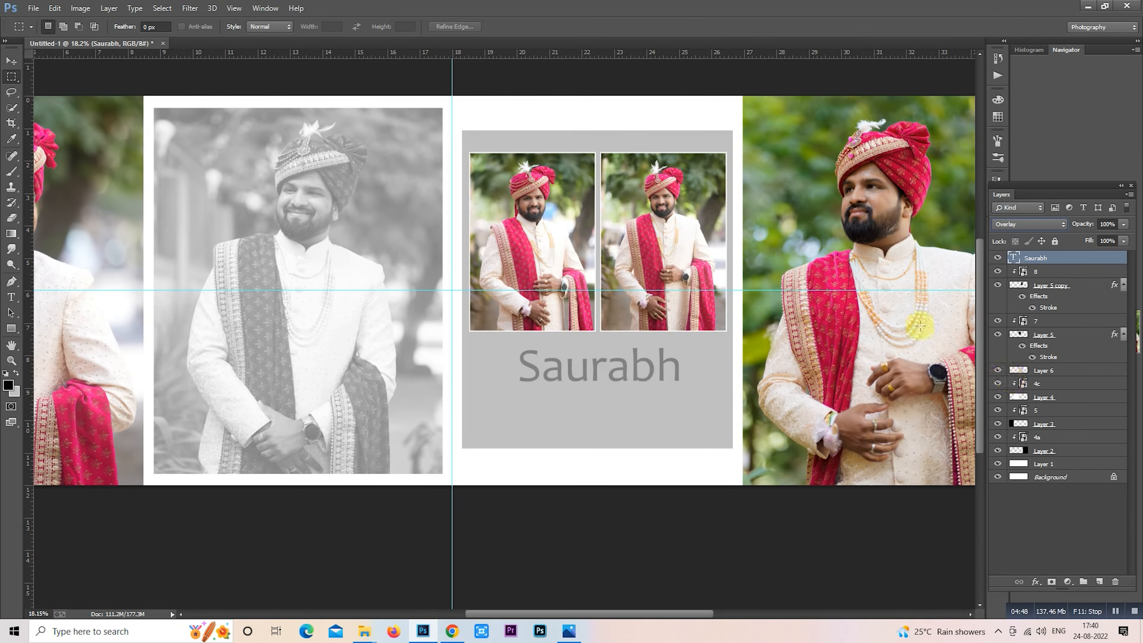
drag(662, 358, 666, 361)
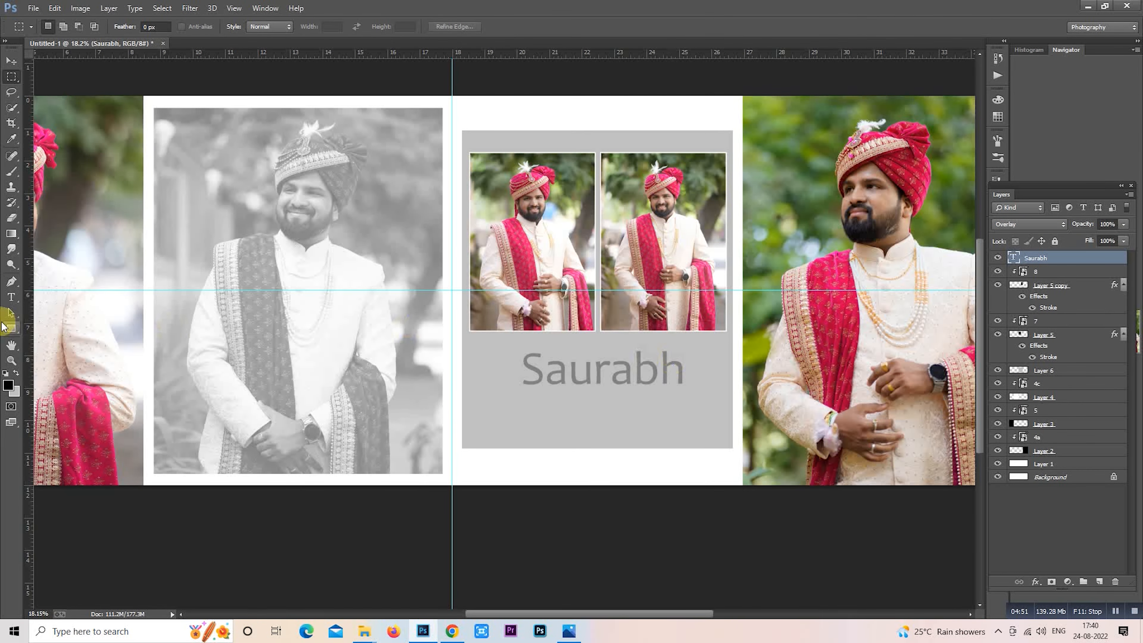
- Add a second text line reading "...wedding look..." below the groom's name
click(12, 297)
click(523, 433)
text(...wedding look...)
click(11, 76)
- Scale the "...wedding look..." line down to about 35 pt below the name and nudge both text lines lower
right_click(531, 309)
click(634, 428)
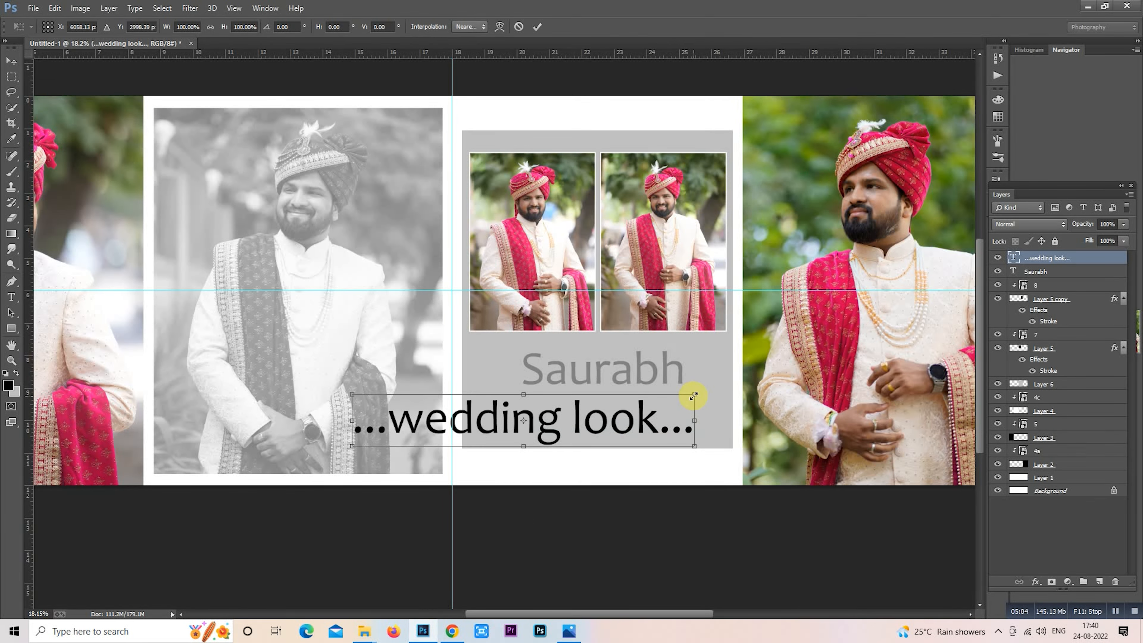
drag(694, 395, 630, 403)
key(Return)
key(m)
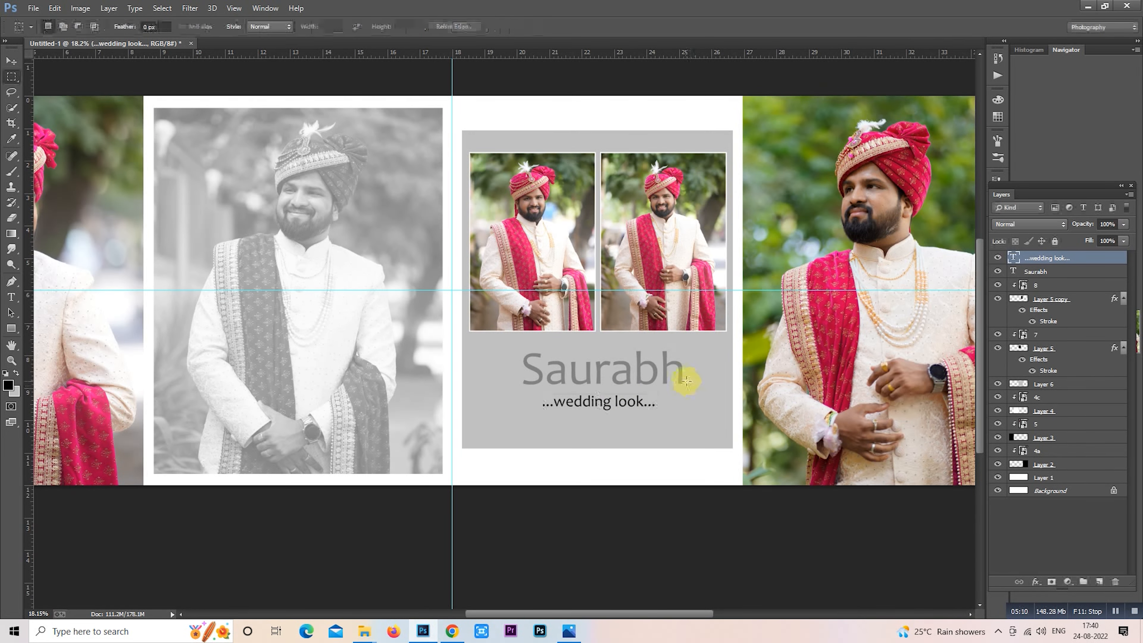
shift+click(1035, 272)
drag(667, 352, 666, 358)
- Change the "...wedding look..." text colour to white (ffffff)
click(1041, 259)
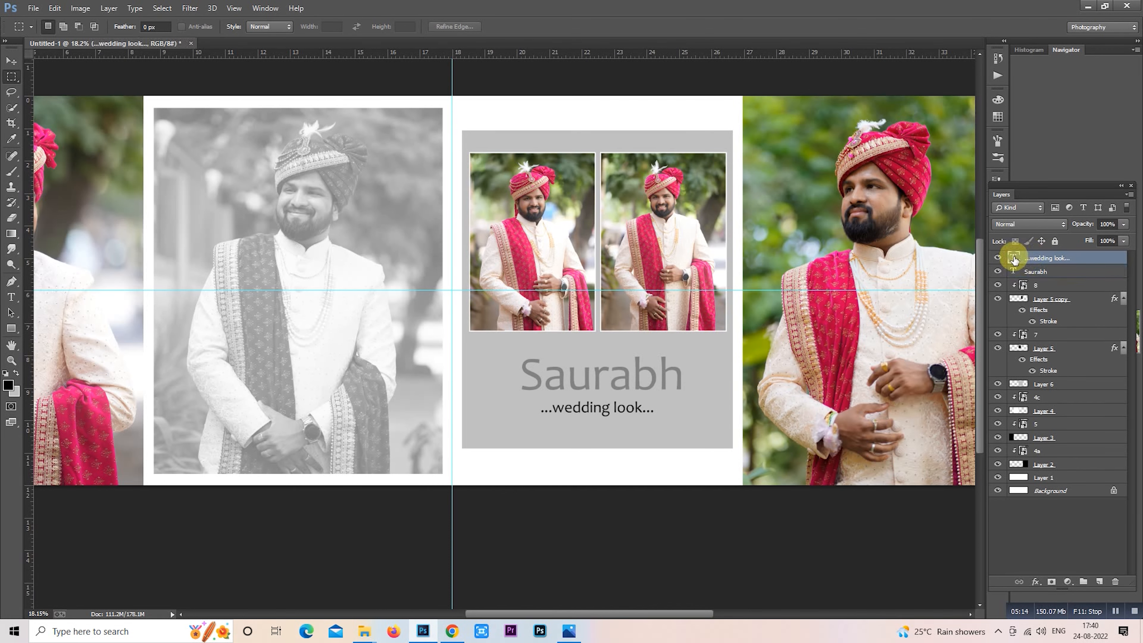
double_click(1014, 257)
click(398, 28)
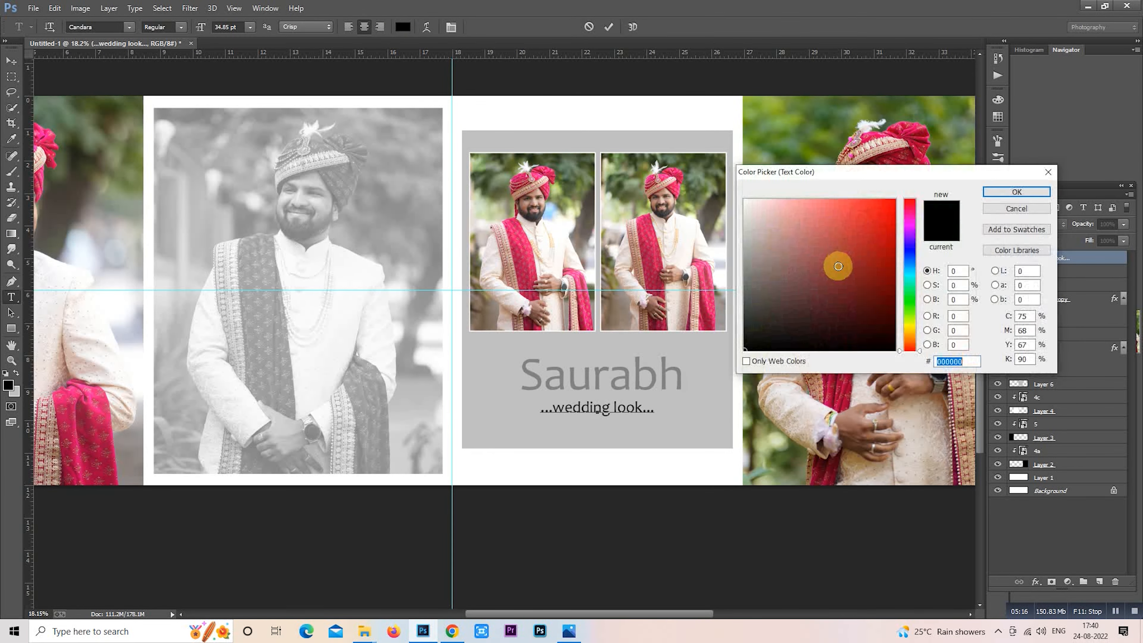
click(716, 169)
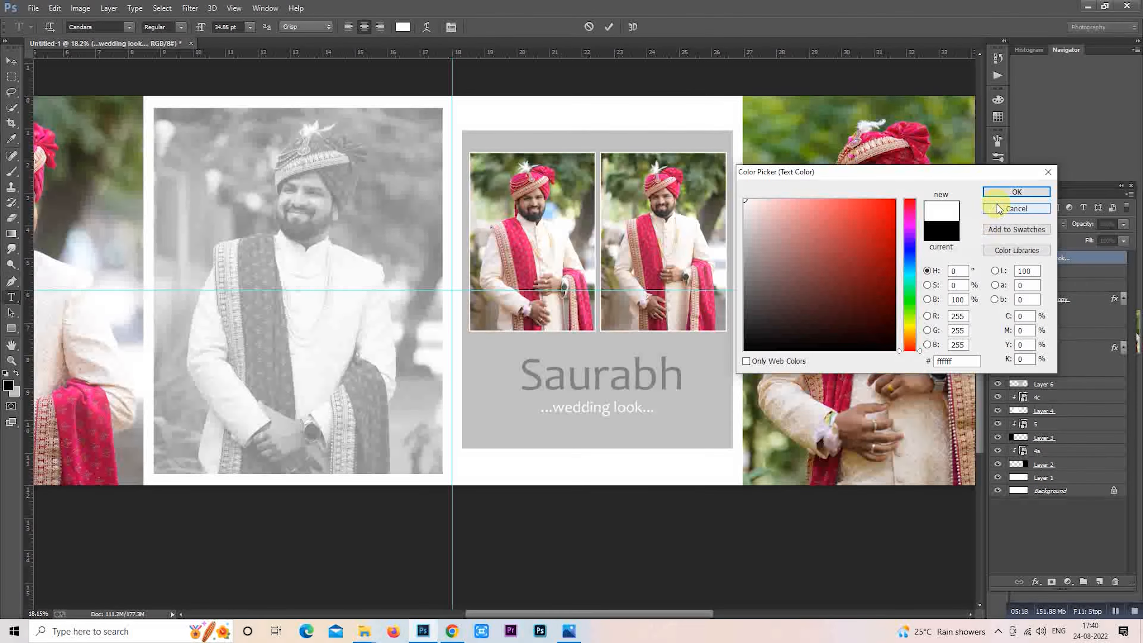
click(1003, 194)
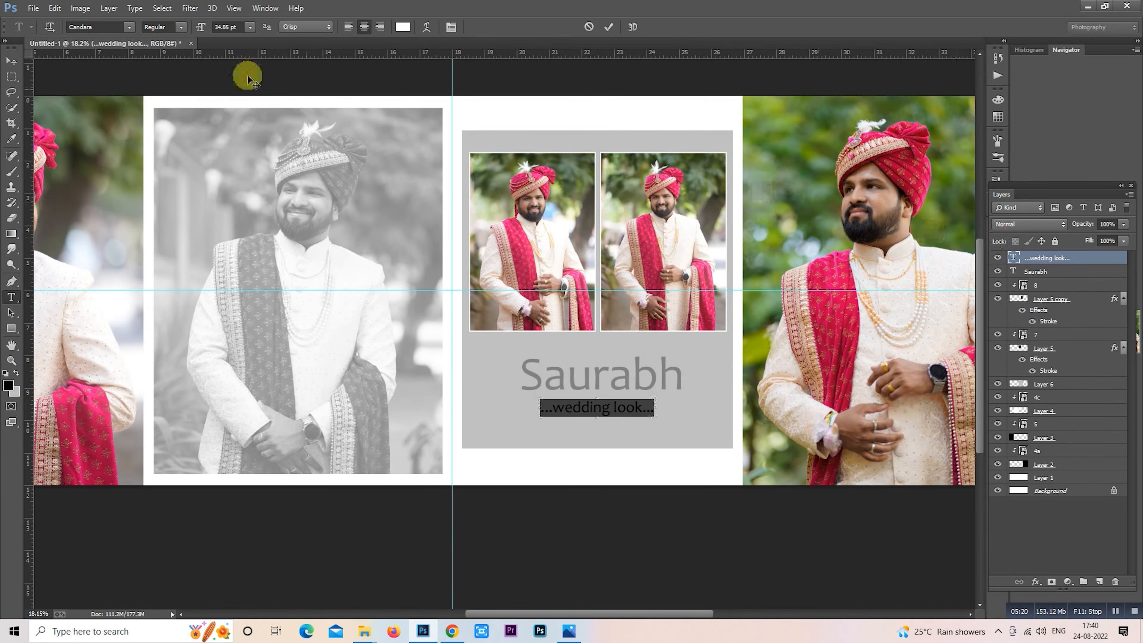
click(403, 26)
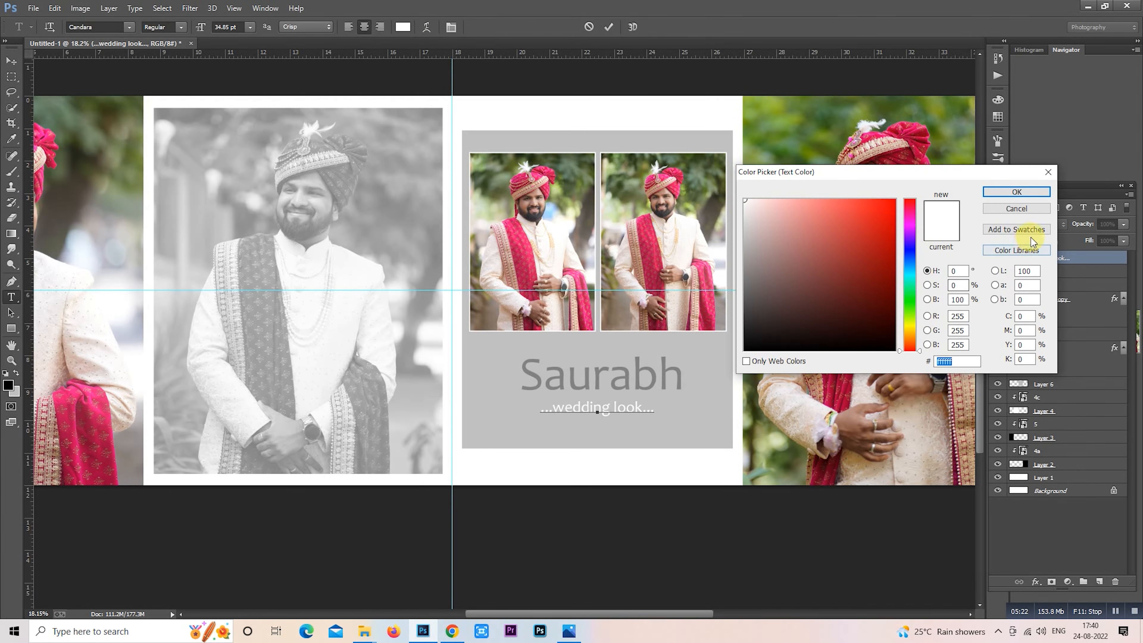
click(1017, 192)
click(8, 76)
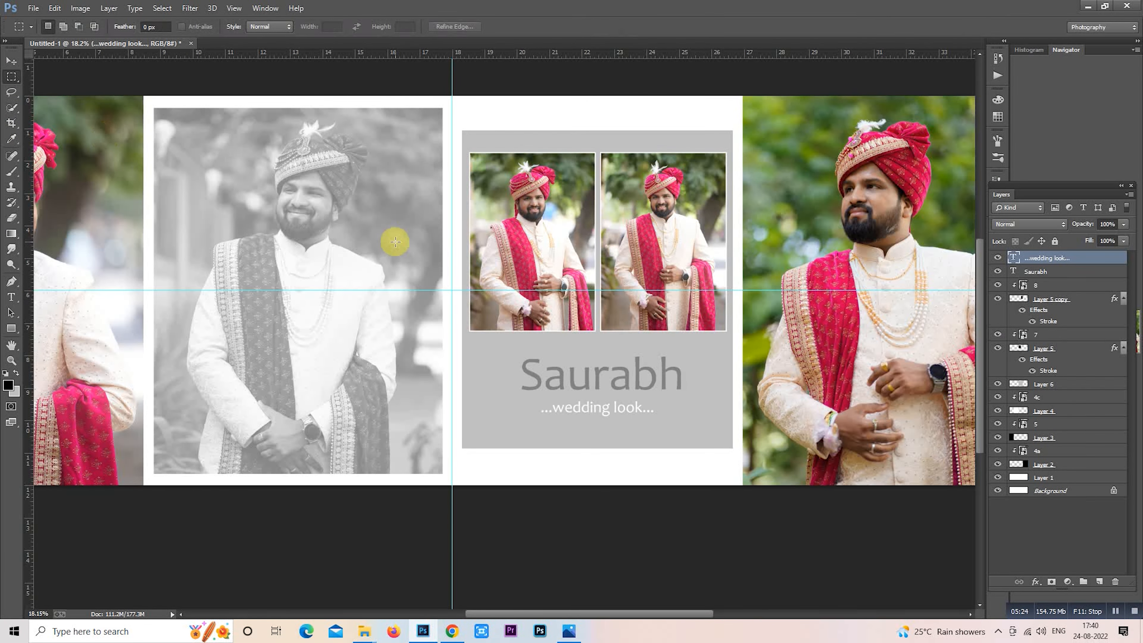
- Fill the "...wedding look..." text with the black foreground colour and set its layer to Overlay at 50% opacity
key(alt+BackSpace)
click(1028, 224)
click(1018, 385)
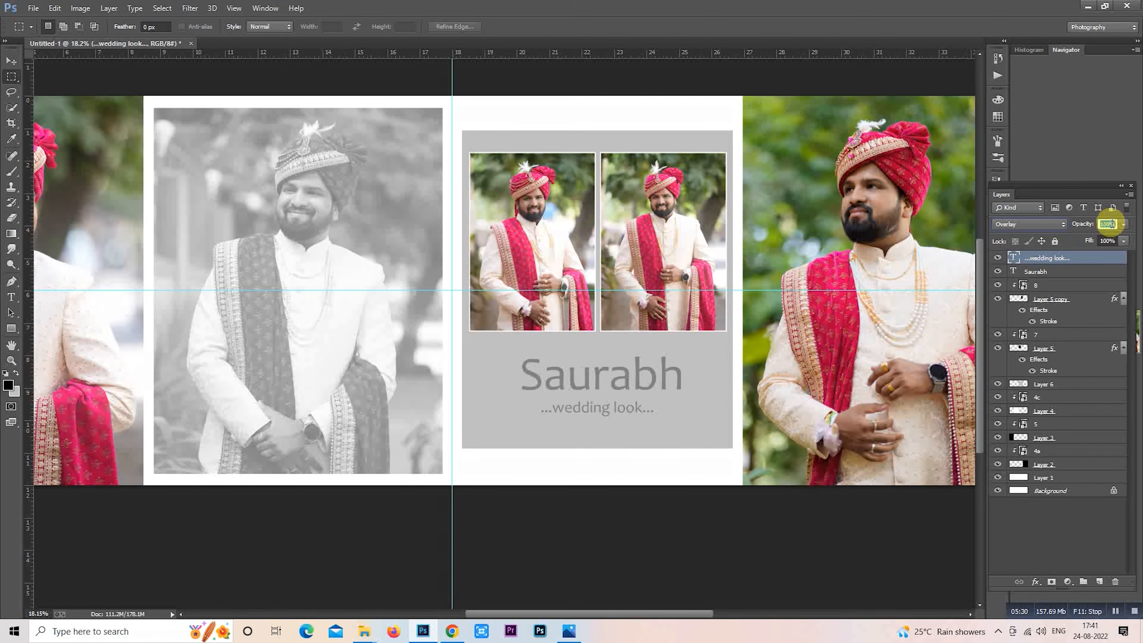
text(50)
key(Return)
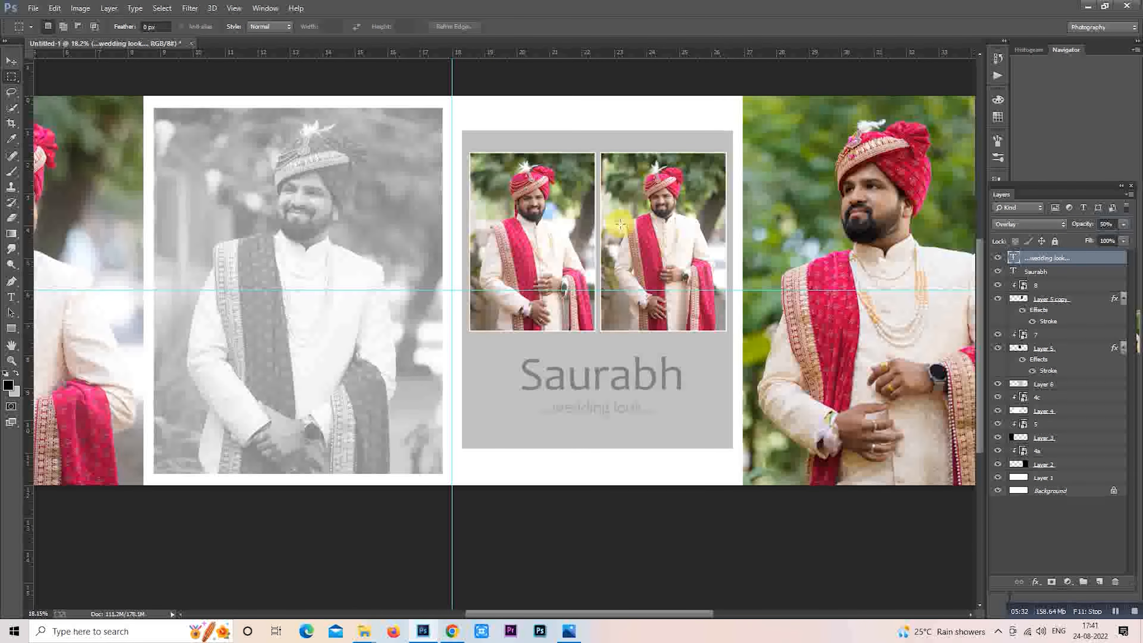
- Add a new empty layer above the text layers and activate the Brush tool
scroll(622, 221, down, 3)
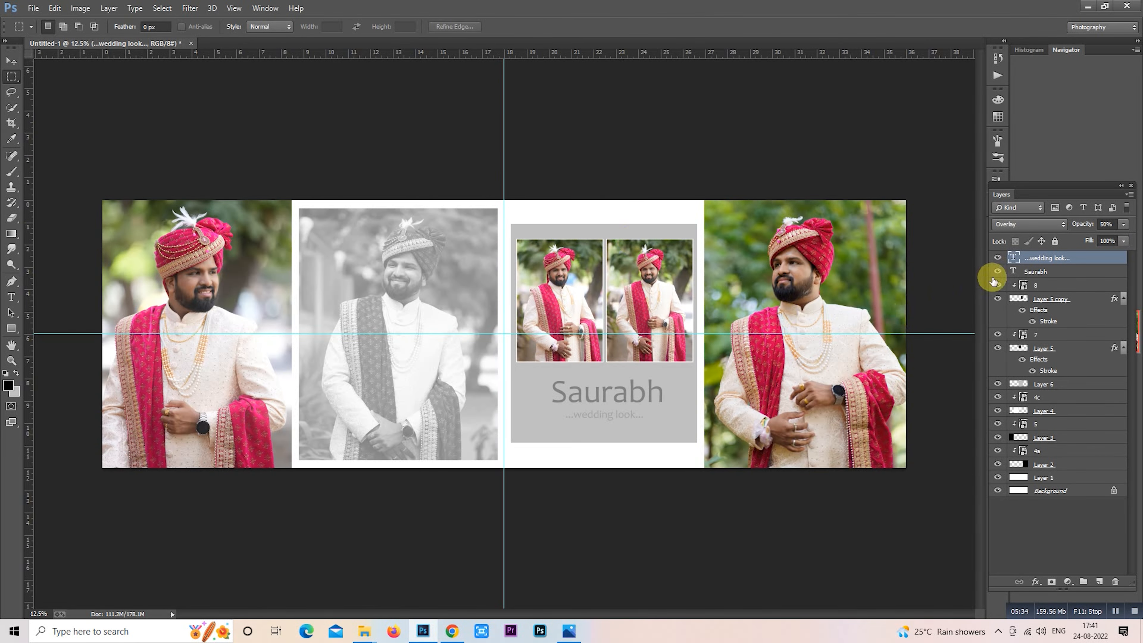
click(1099, 581)
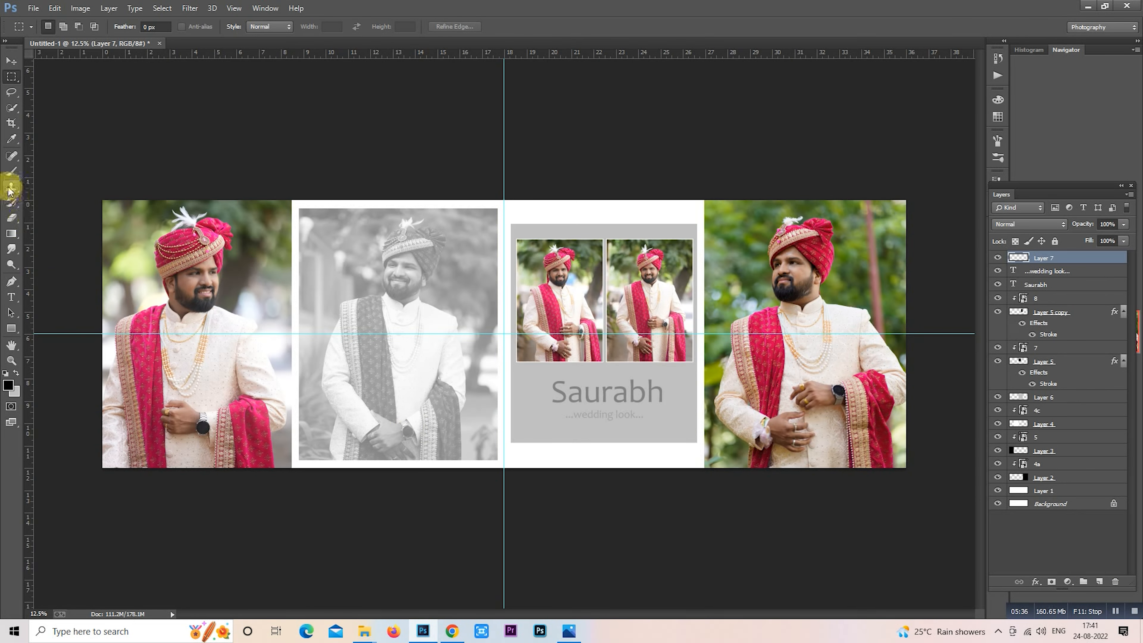
click(12, 174)
click(61, 161)
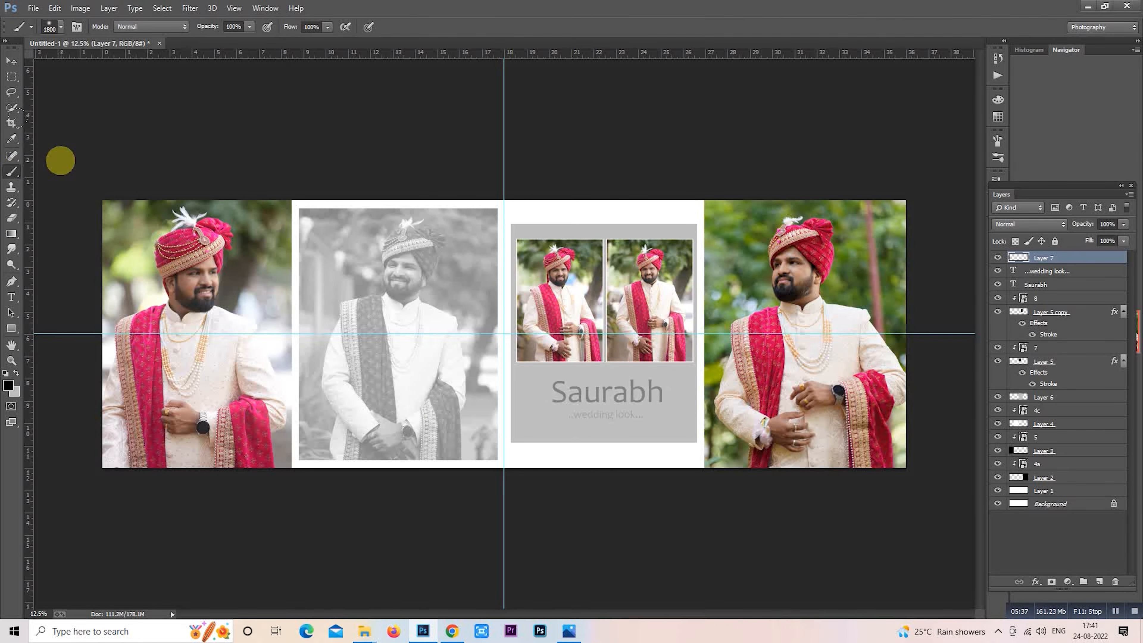
- Try a soft black 1800 px brush dab over the faded portrait on the new layer, and undo it
right_click(12, 170)
click(50, 171)
click(450, 309)
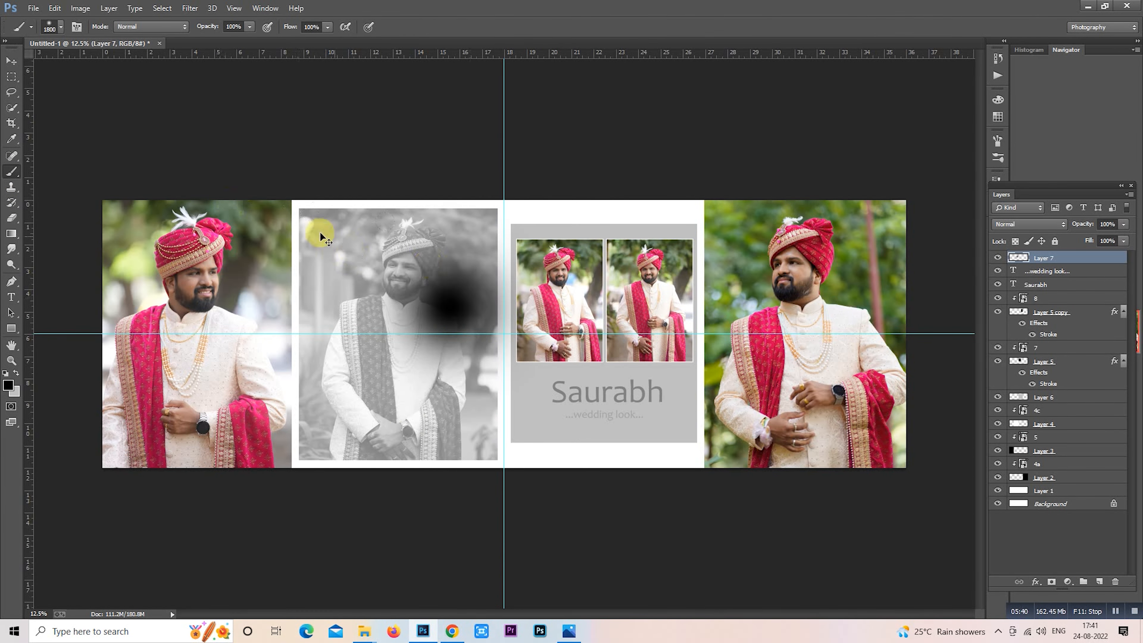
key(ctrl+z)
- Stamp a black circle with a hard round 1800 px brush and move it over the middle of the faded portrait
click(60, 26)
click(76, 132)
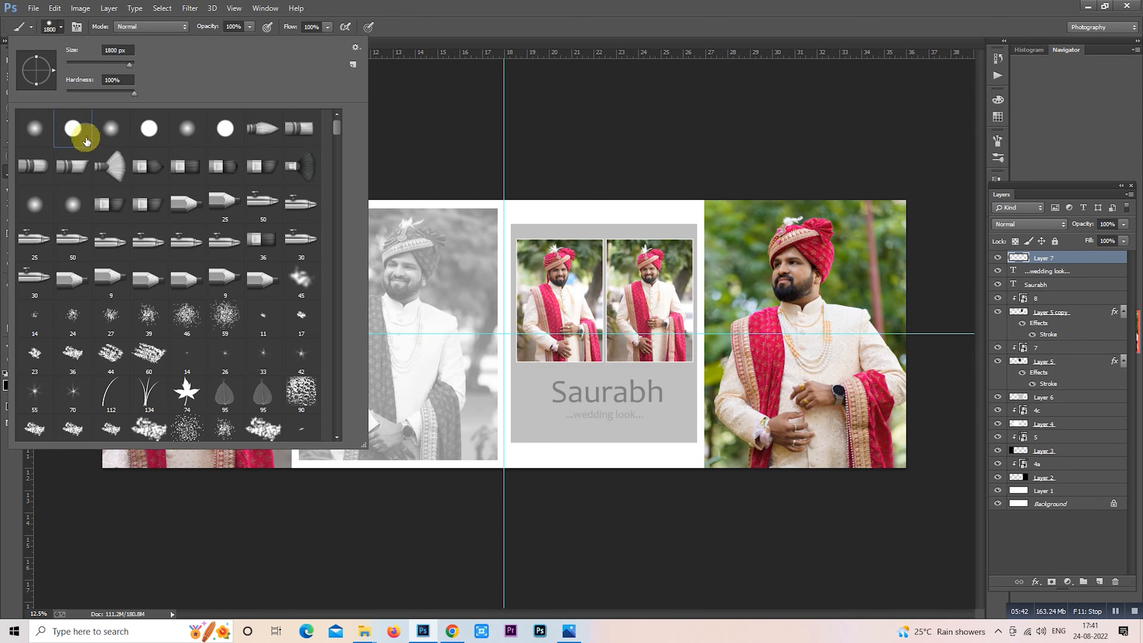
click(433, 267)
click(11, 77)
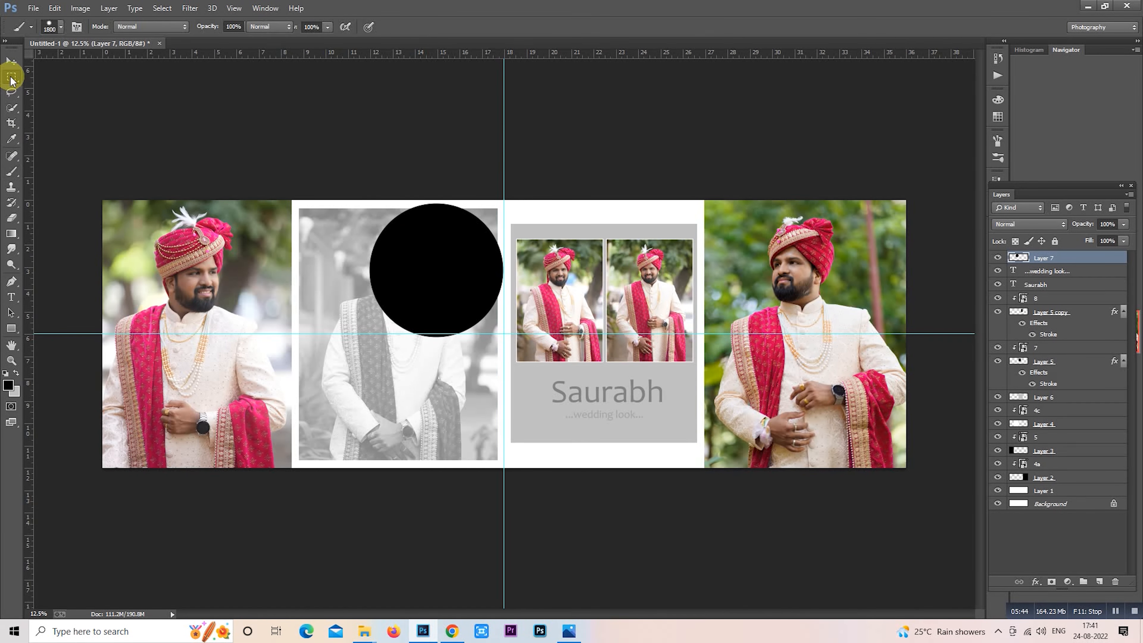
drag(439, 236, 426, 278)
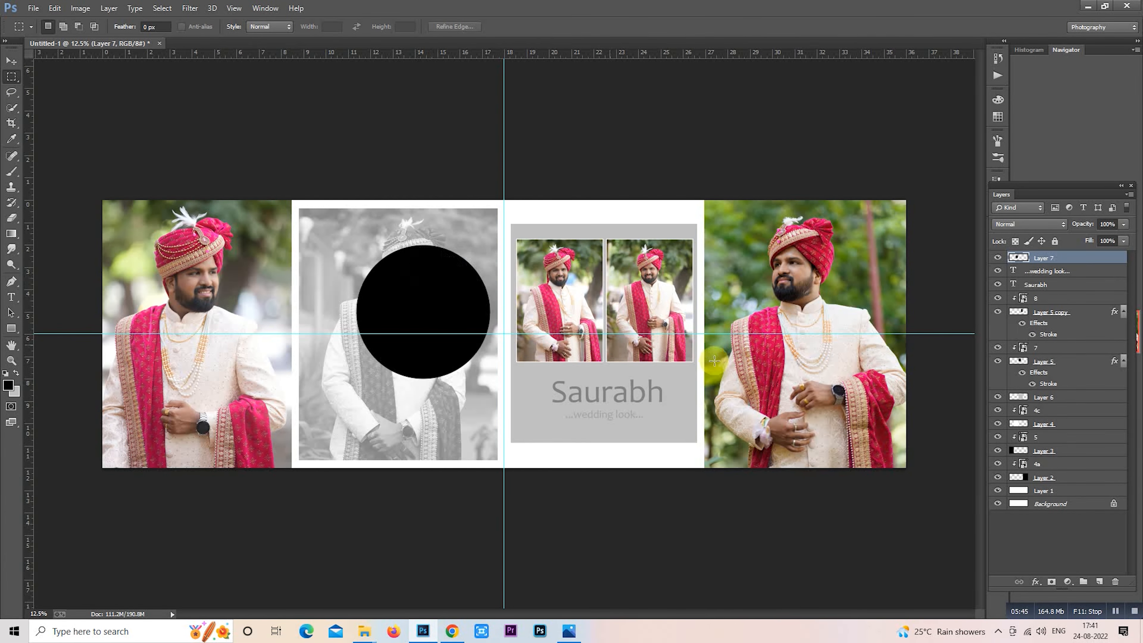
- Copy the stroke layer style from Layer 5 copy and paste it onto the black circle's Layer 7
right_click(1044, 311)
click(934, 335)
click(1041, 258)
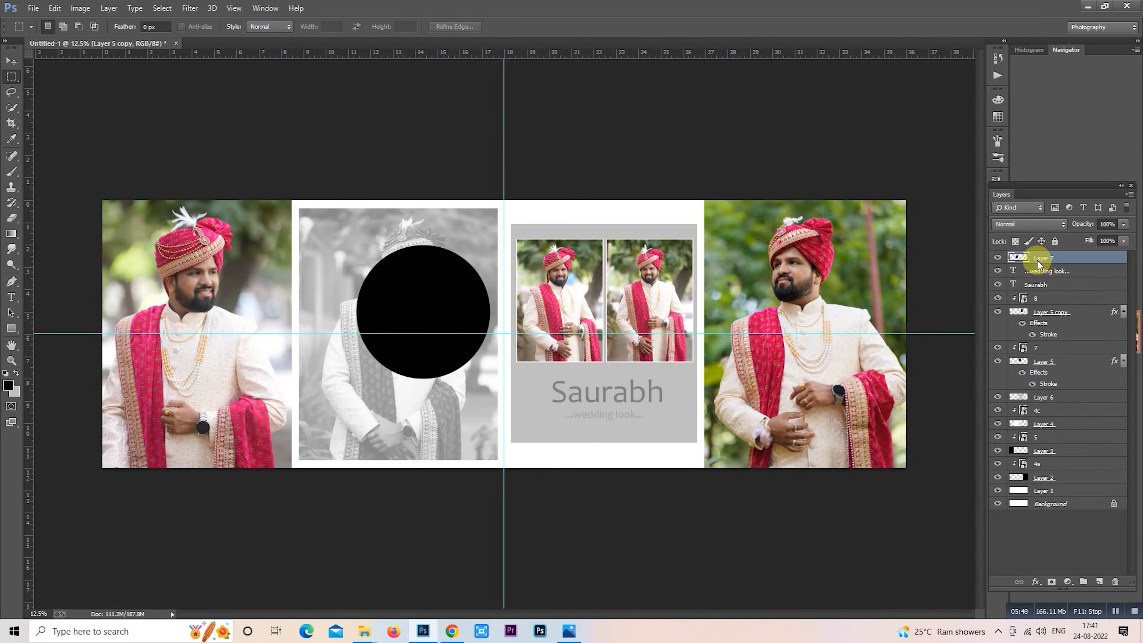
right_click(1044, 259)
click(967, 352)
right_click(373, 303)
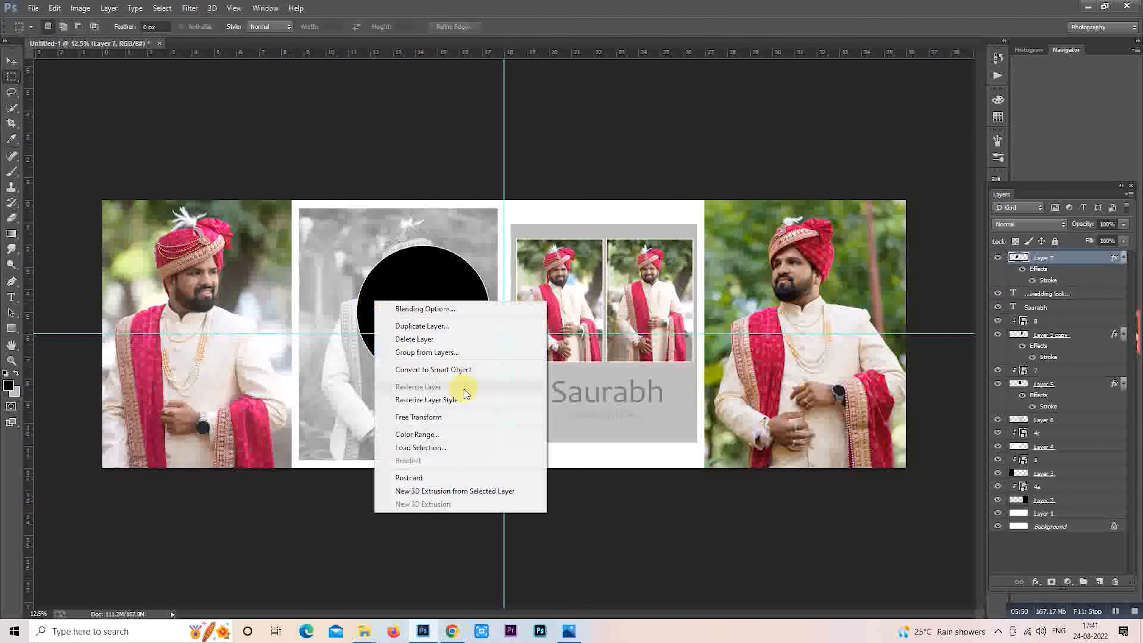
click(443, 418)
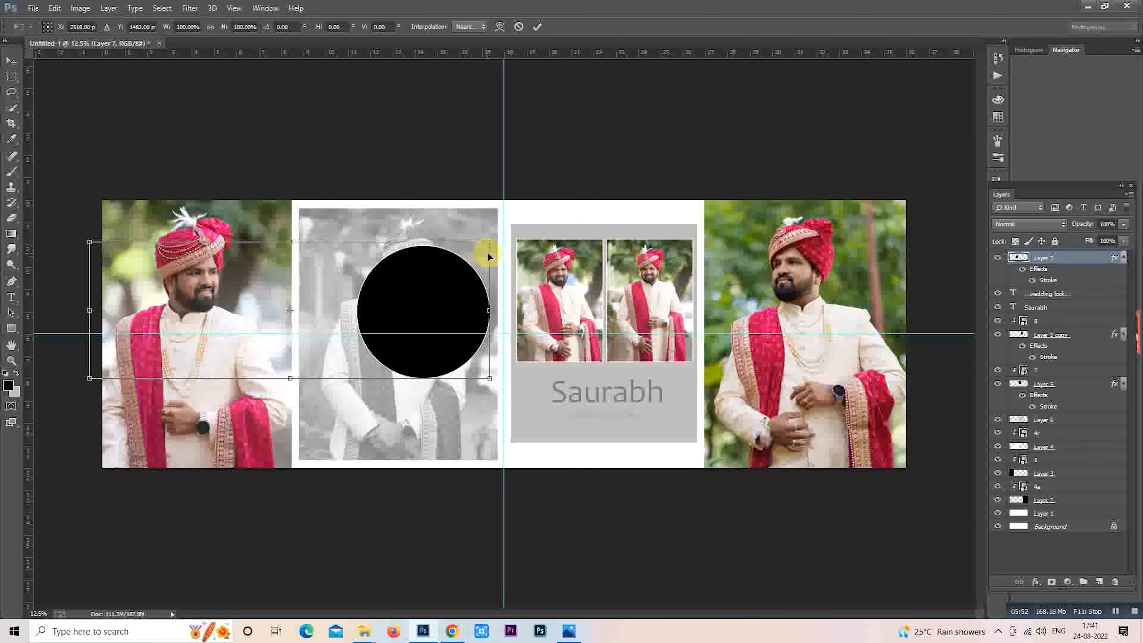
key(Return)
key(m)
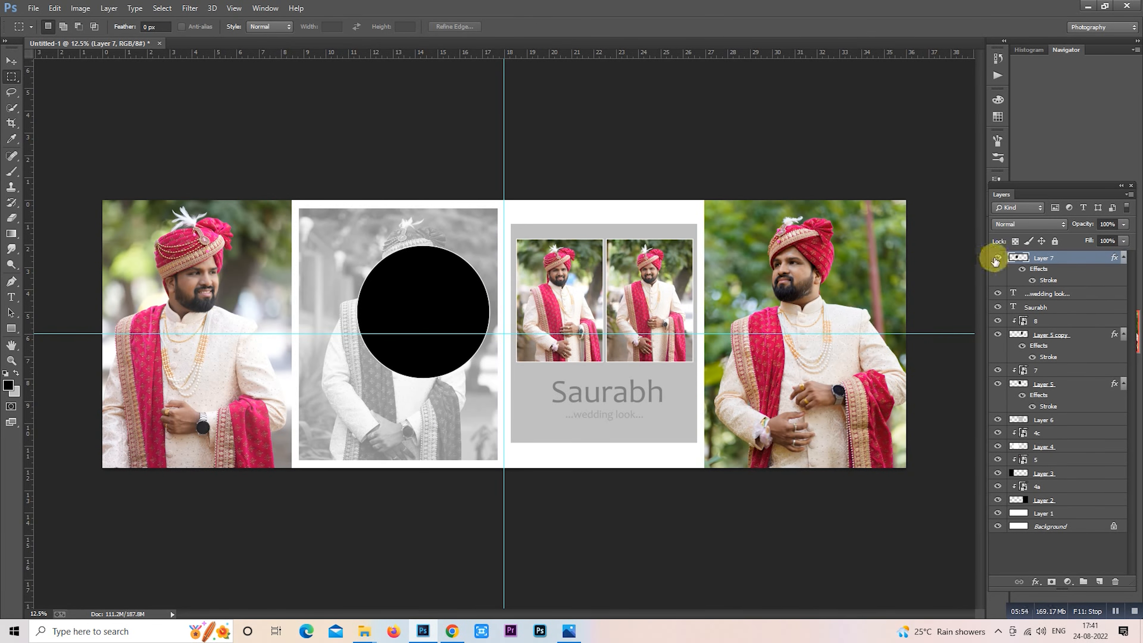
- Move the black circle toward the spread's centre and clear the stray Layer 7 pixels over the leftmost portrait
drag(474, 333, 594, 361)
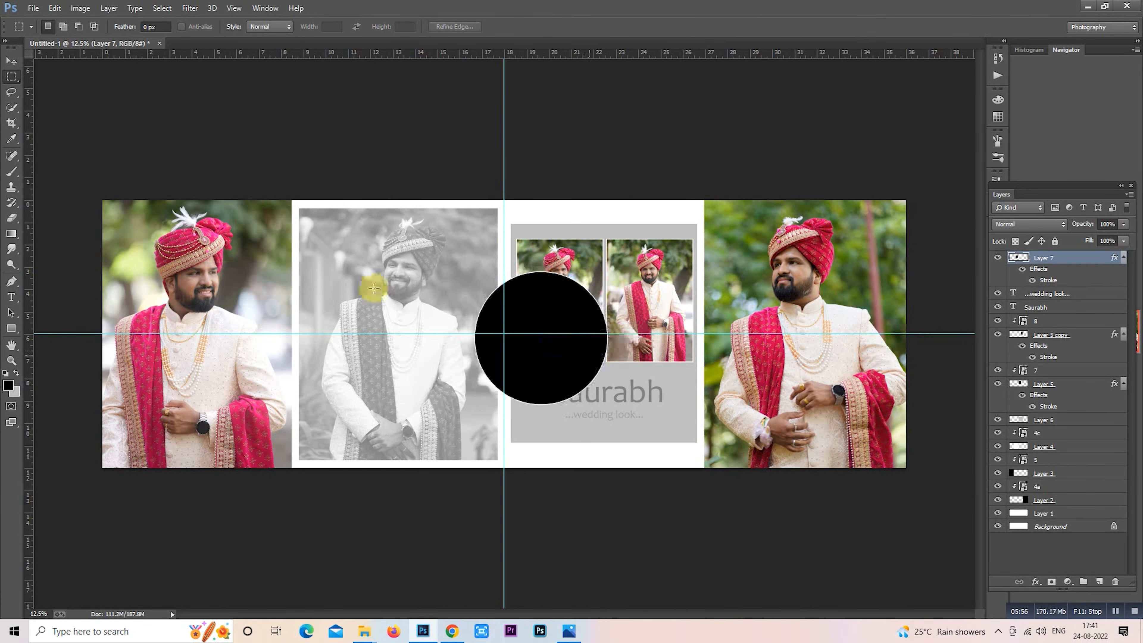
drag(153, 217, 292, 341)
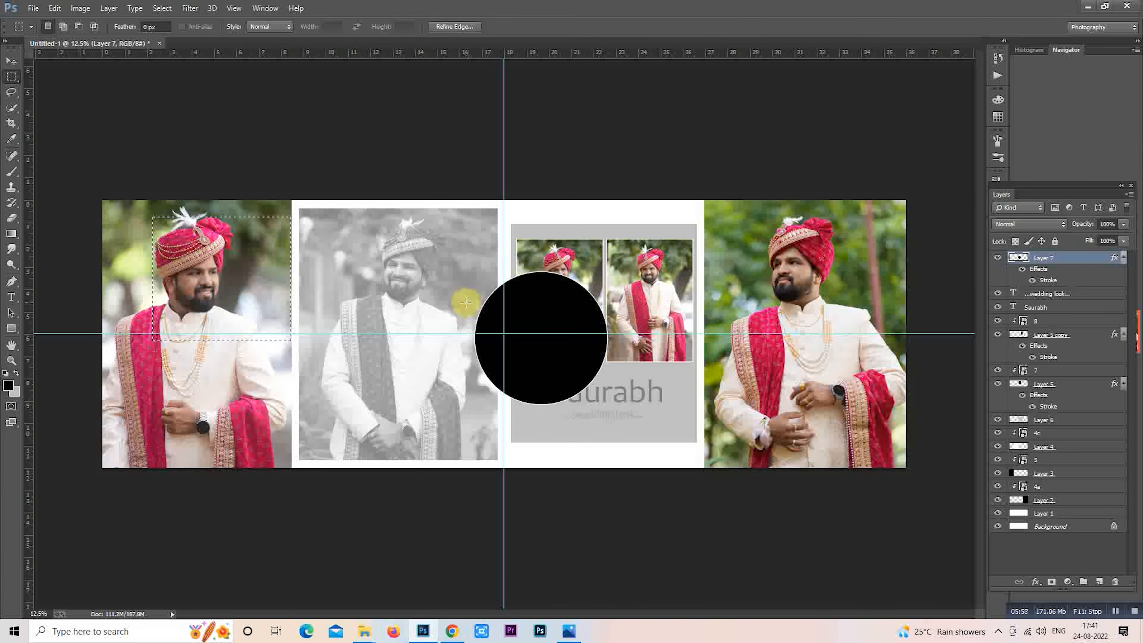
click(492, 298)
- Scale the black circle to about 64% and place it over the lower right part of the faded portrait
right_click(492, 299)
click(535, 397)
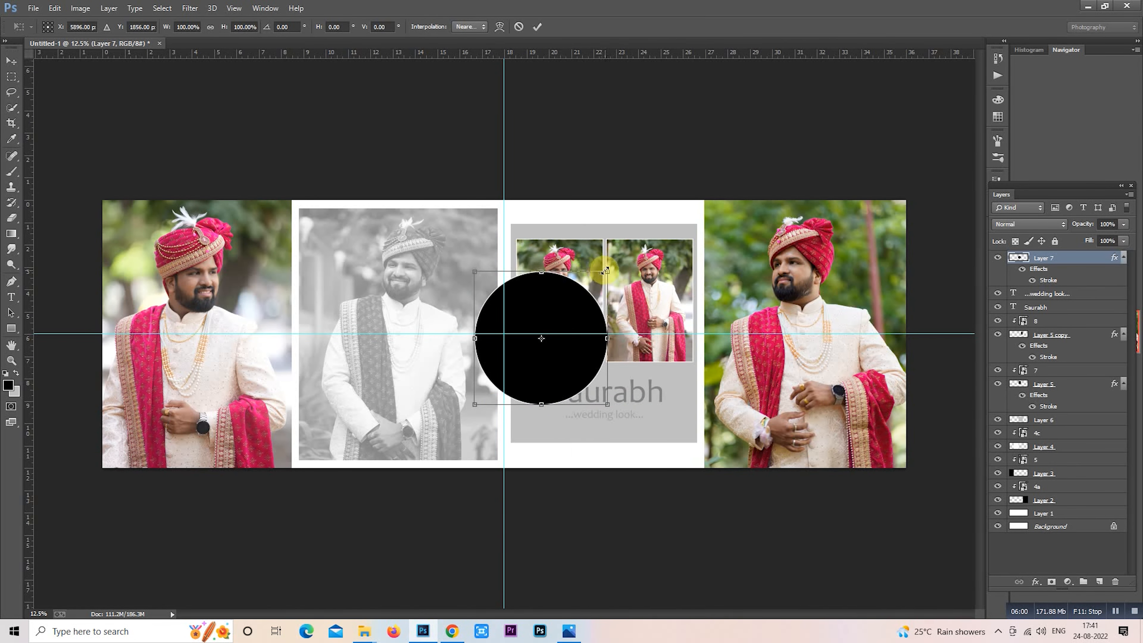
drag(607, 271, 554, 321)
drag(520, 363, 471, 383)
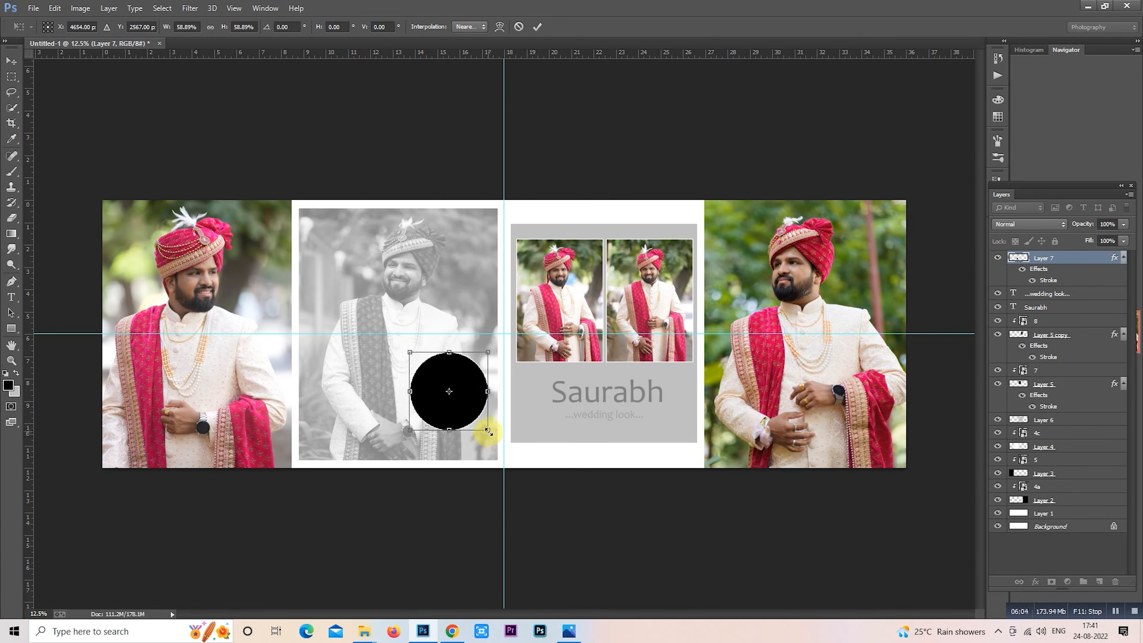
drag(489, 431, 491, 433)
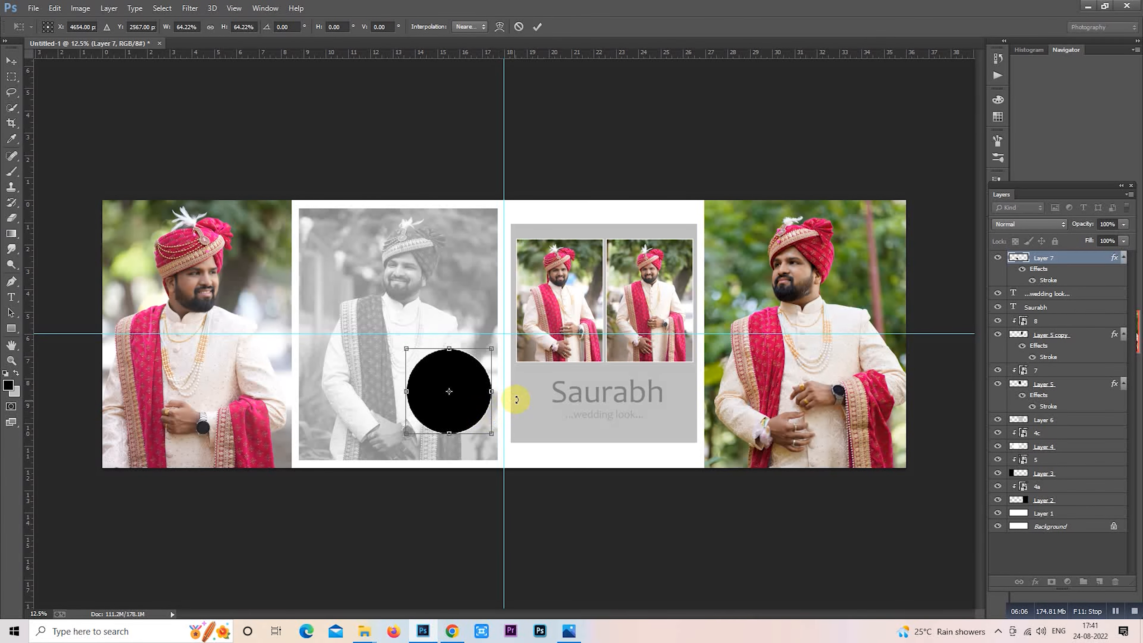
key(Return)
key(m)
- Duplicate the black circle's layer and remove the stroke style from the original Layer 7
scroll(316, 448, up, 4)
key(ctrl+j)
click(1043, 294)
drag(1115, 293, 1115, 581)
- Turn the Layer 7 circle white with Lightness +100 and enlarge it to about 108% so it rings the black circle
key(ctrl+u)
drag(896, 356, 982, 357)
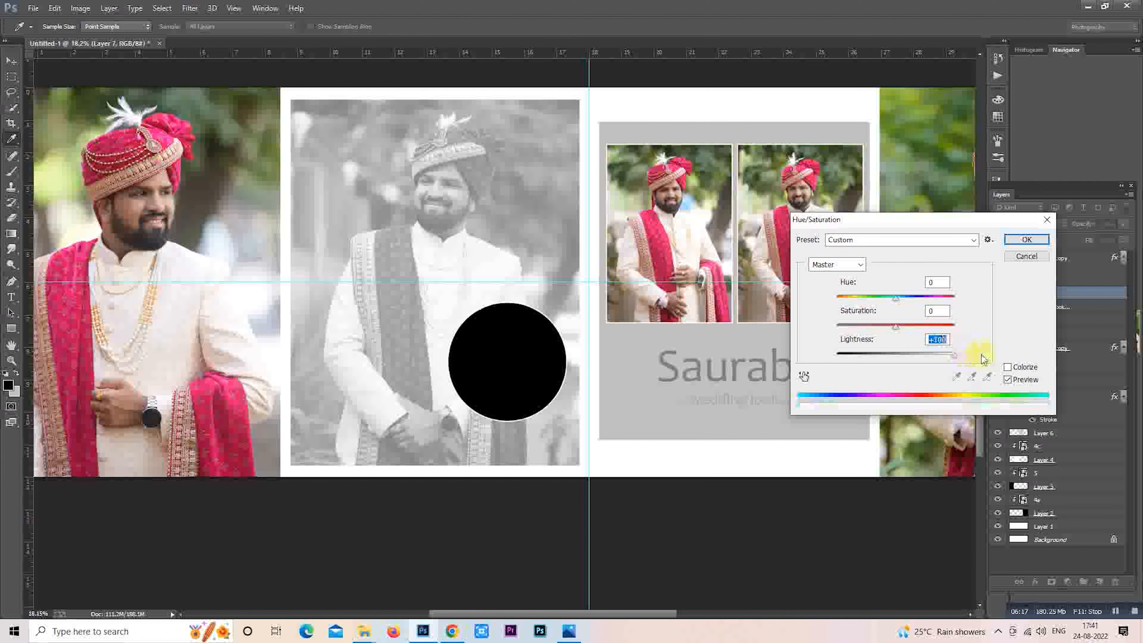
click(1024, 242)
right_click(422, 317)
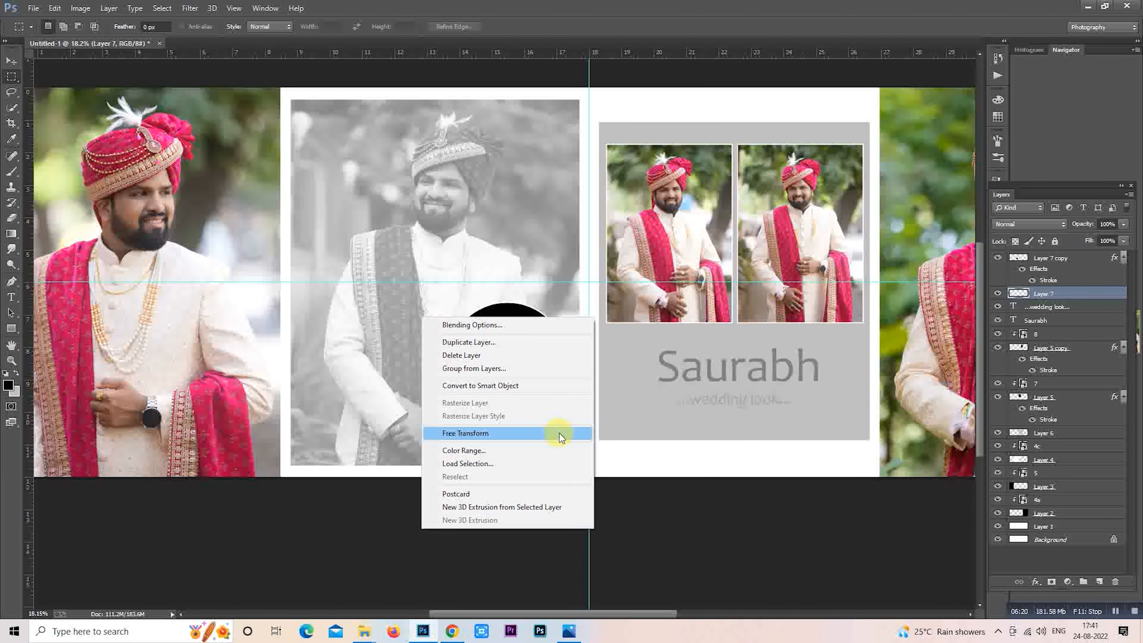
click(559, 433)
drag(566, 420, 569, 424)
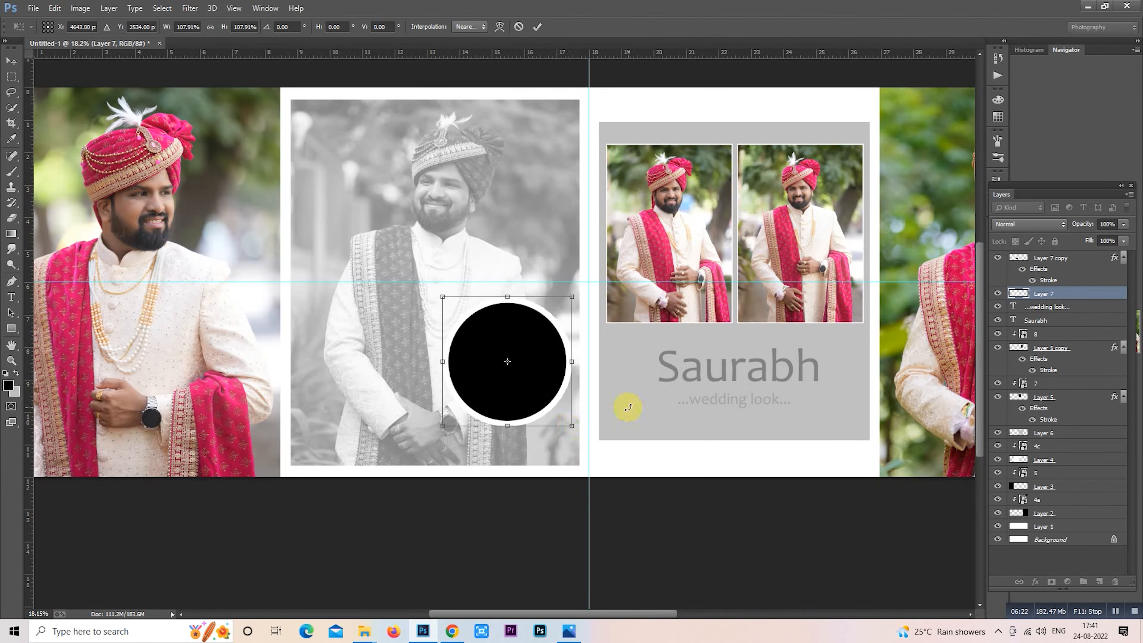
key(Return)
- Place photo 4b from the ppeditpoona folder at about 56% over the circle and clip it to Layer 7 copy
click(364, 631)
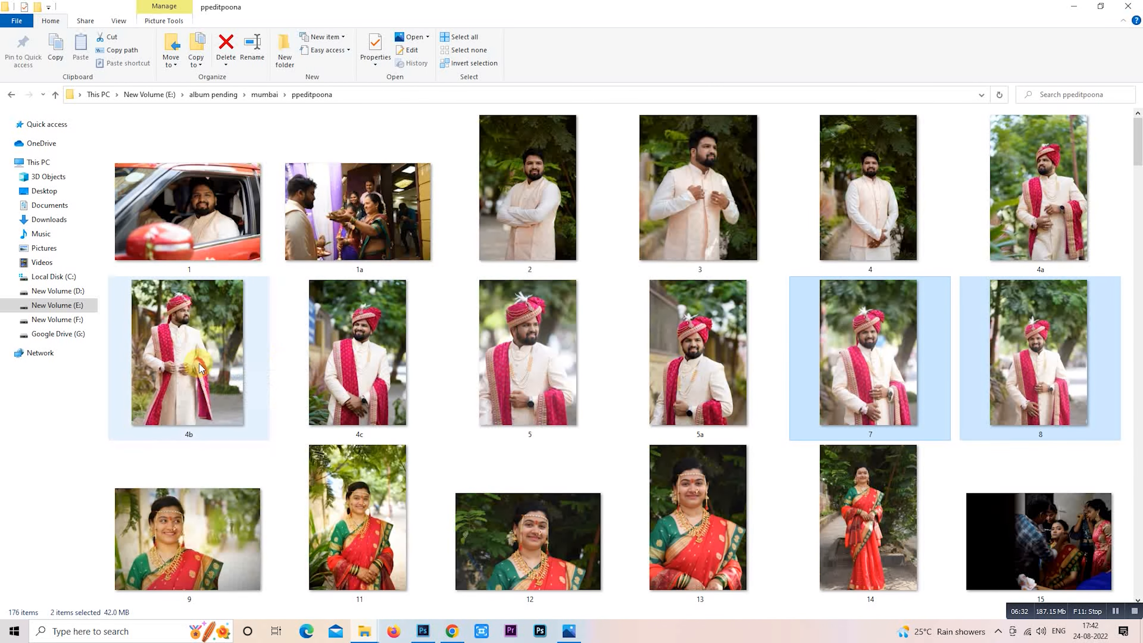
click(195, 328)
drag(178, 319, 531, 383)
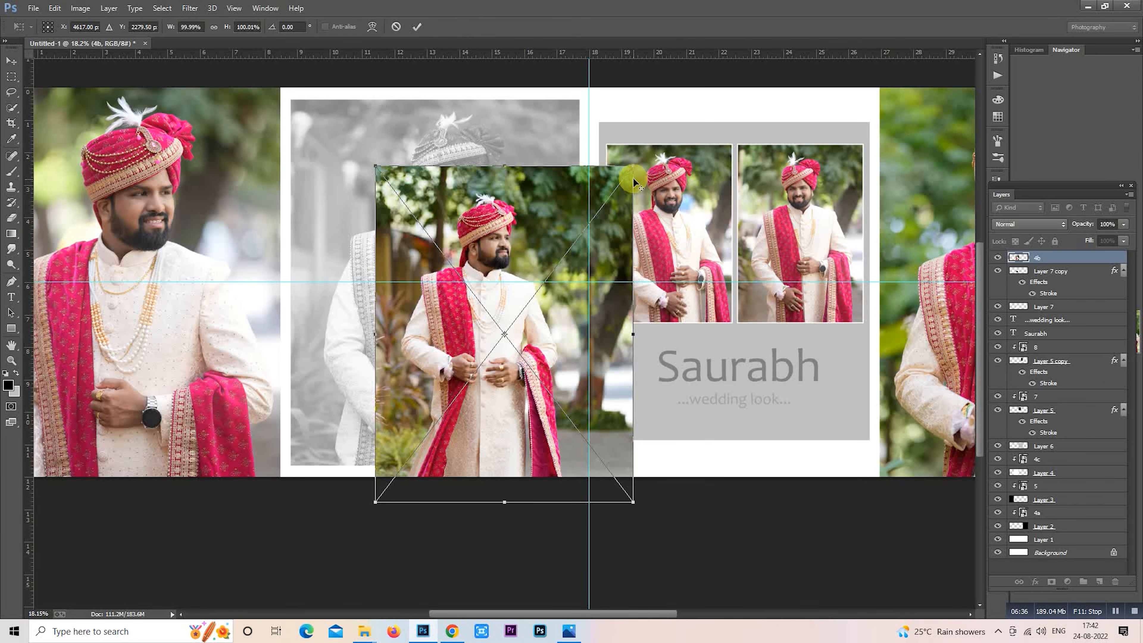
drag(634, 168, 589, 245)
drag(529, 321, 542, 375)
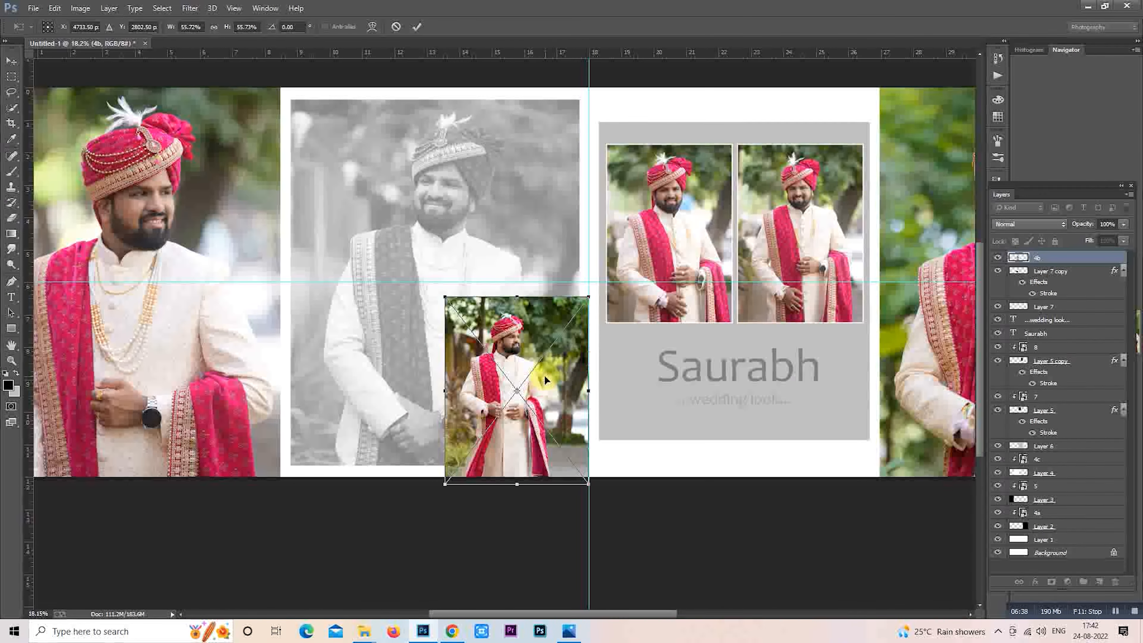
key(Return)
alt+click(1008, 265)
- Set Layer 7's opacity to 50%, and fill a thin full-height vertical strip through the faded portrait's right side on a new layer above it
click(1049, 307)
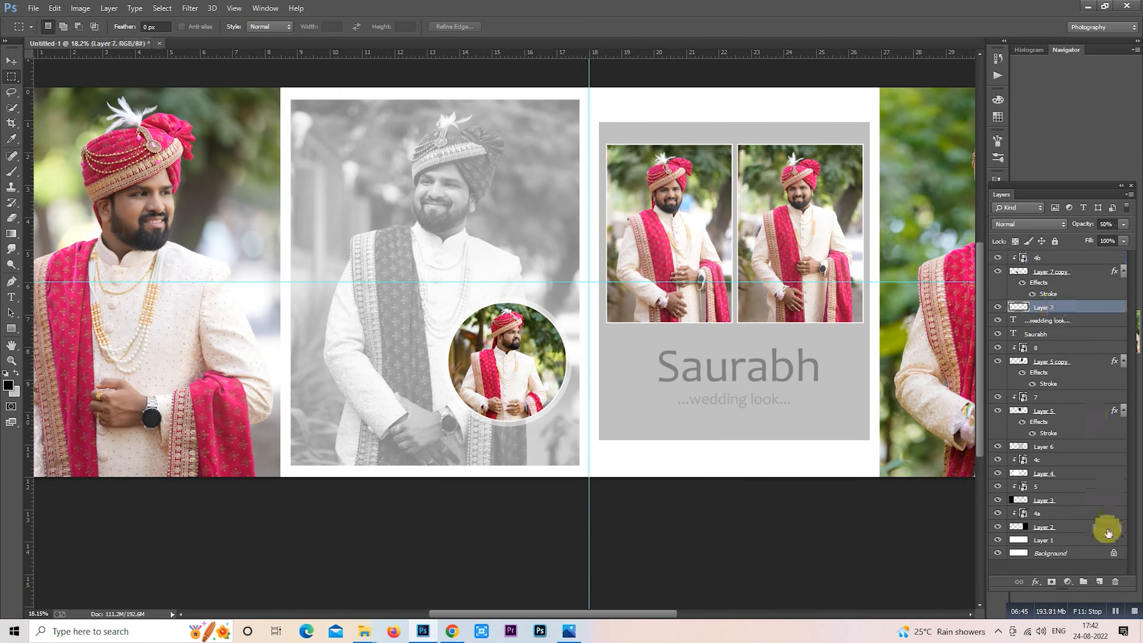
click(1101, 581)
drag(537, 90, 545, 491)
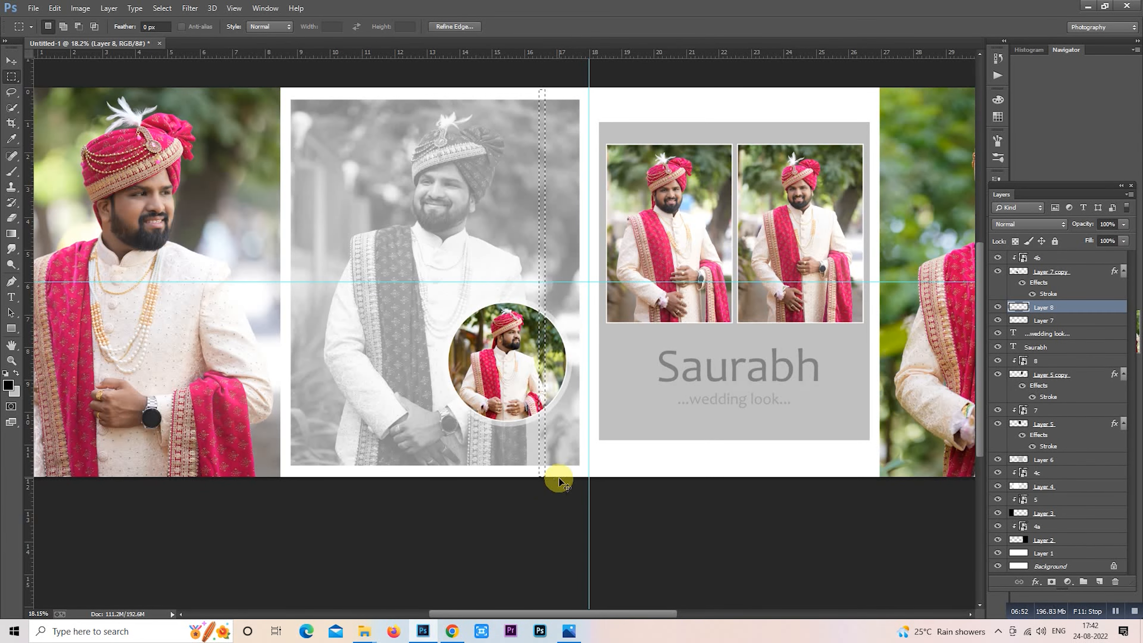
key(ctrl+y)
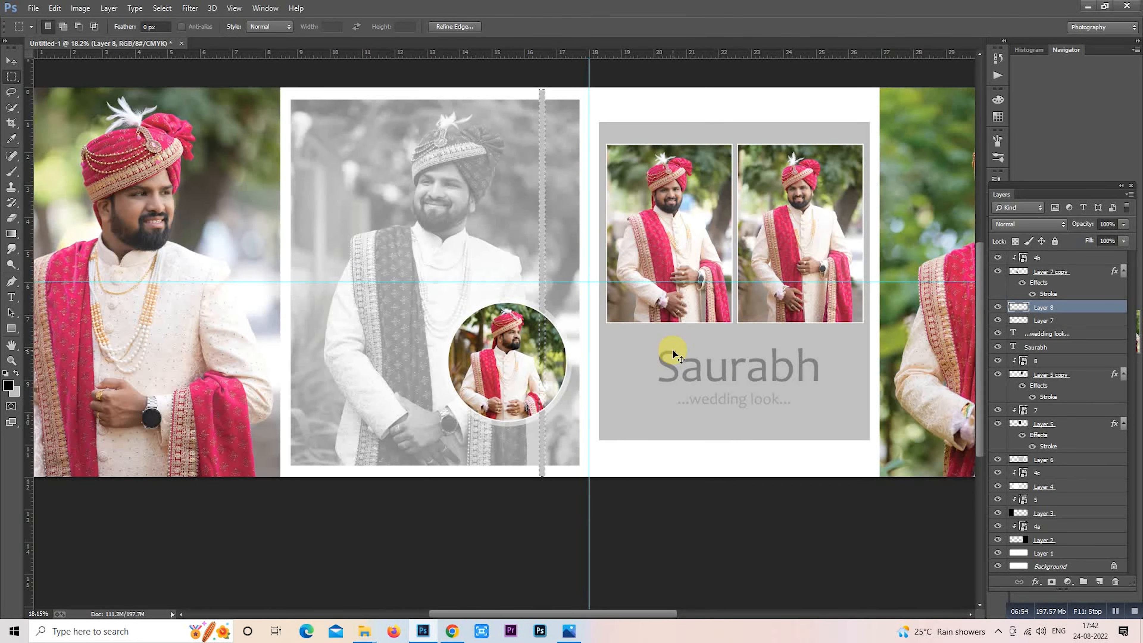
- Turn the Layer 8 strip white with Lightness +100 at 50% layer opacity and shift it slightly right
key(ctrl+u)
drag(895, 355, 963, 354)
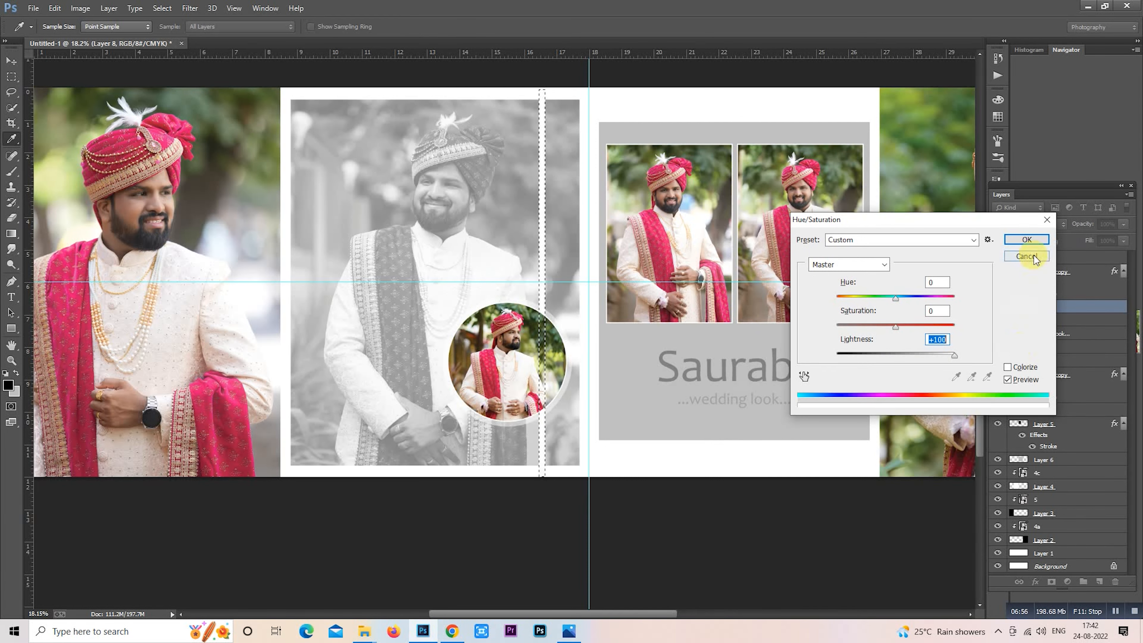
click(1022, 240)
key(ctrl+d)
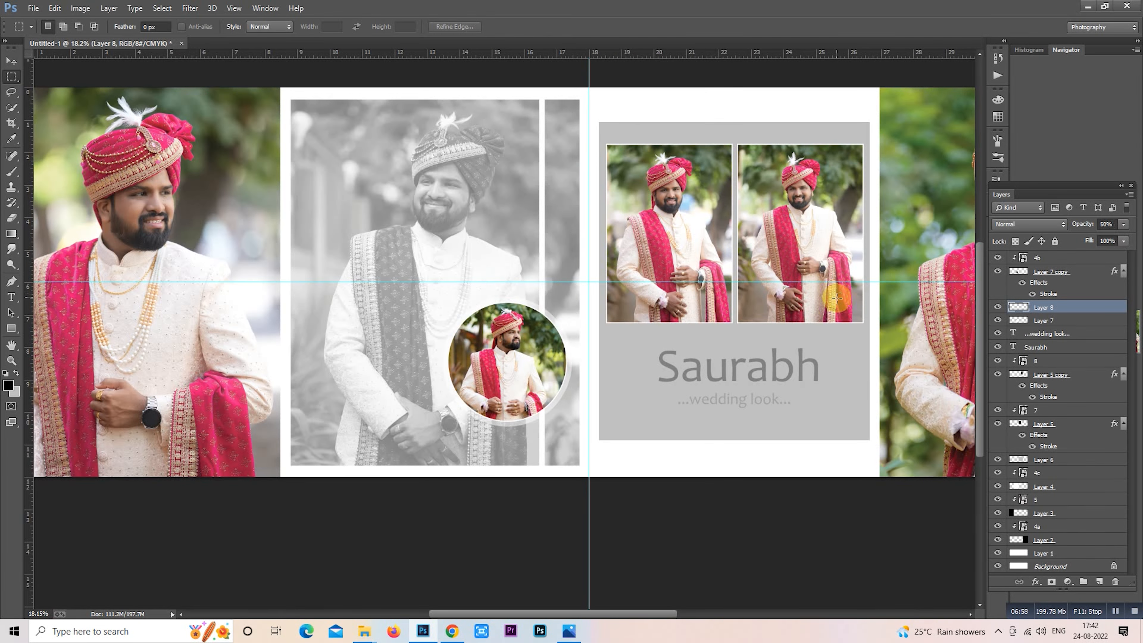
drag(553, 228, 581, 223)
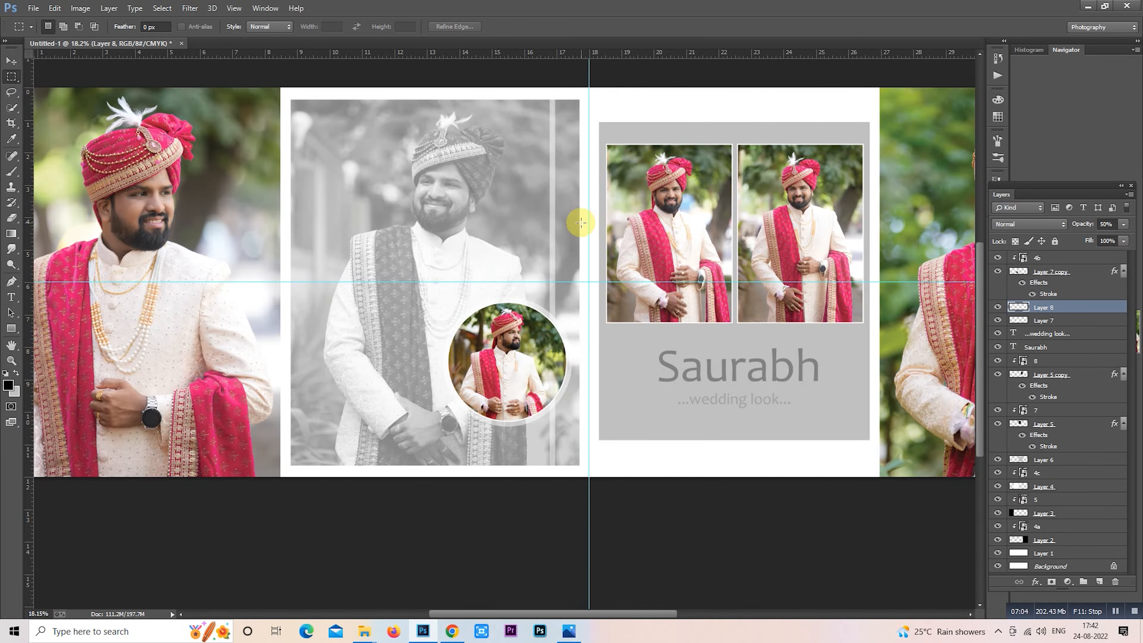
- Rasterize the clipped 4b photo layer, load its outline as a selection and open it in Camera Raw
scroll(582, 223, down, 3)
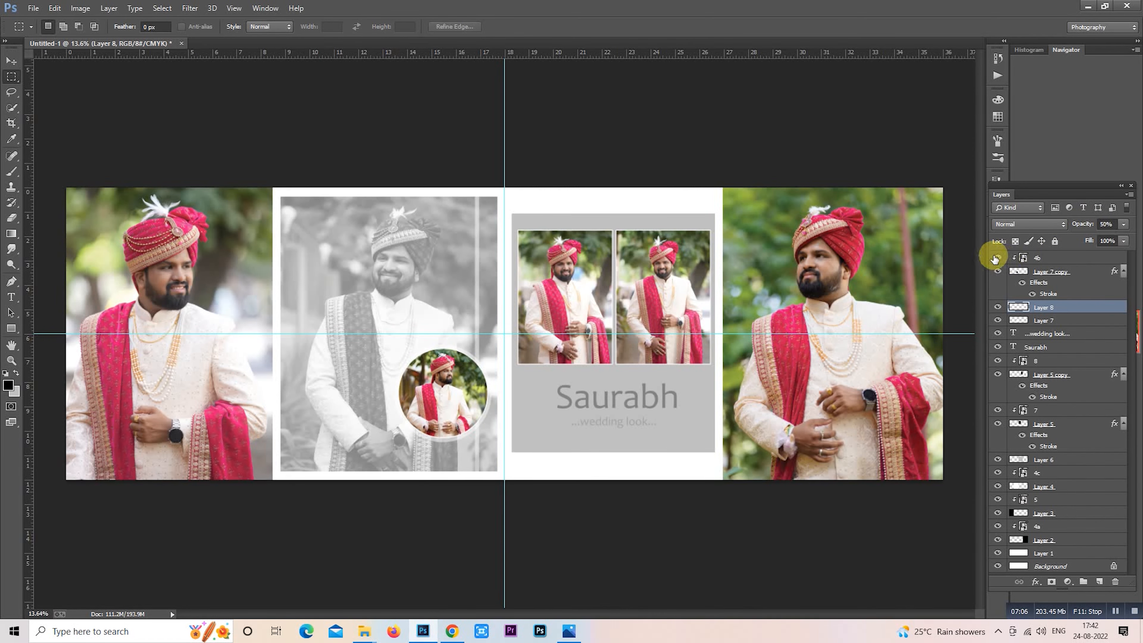
right_click(1056, 257)
click(790, 294)
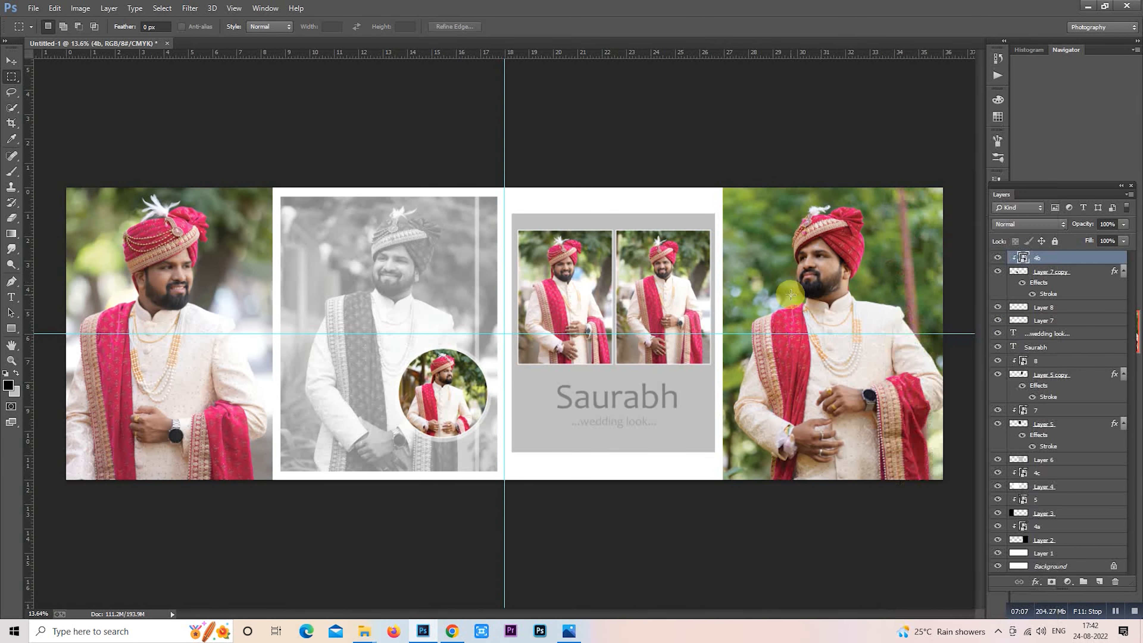
right_click(1038, 259)
click(944, 265)
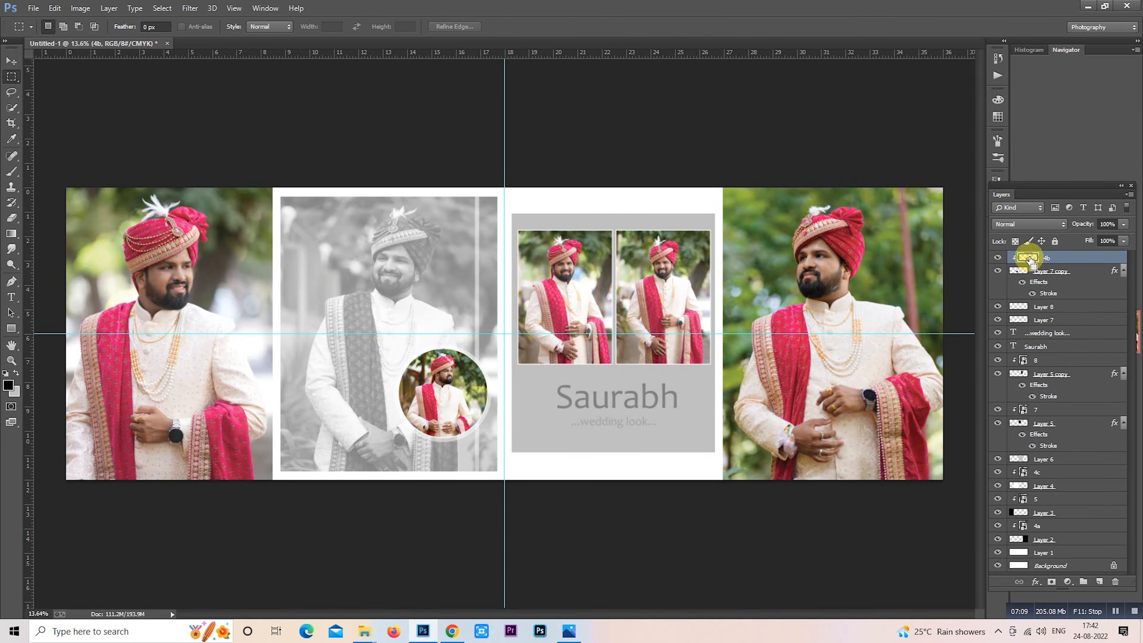
ctrl+click(1030, 258)
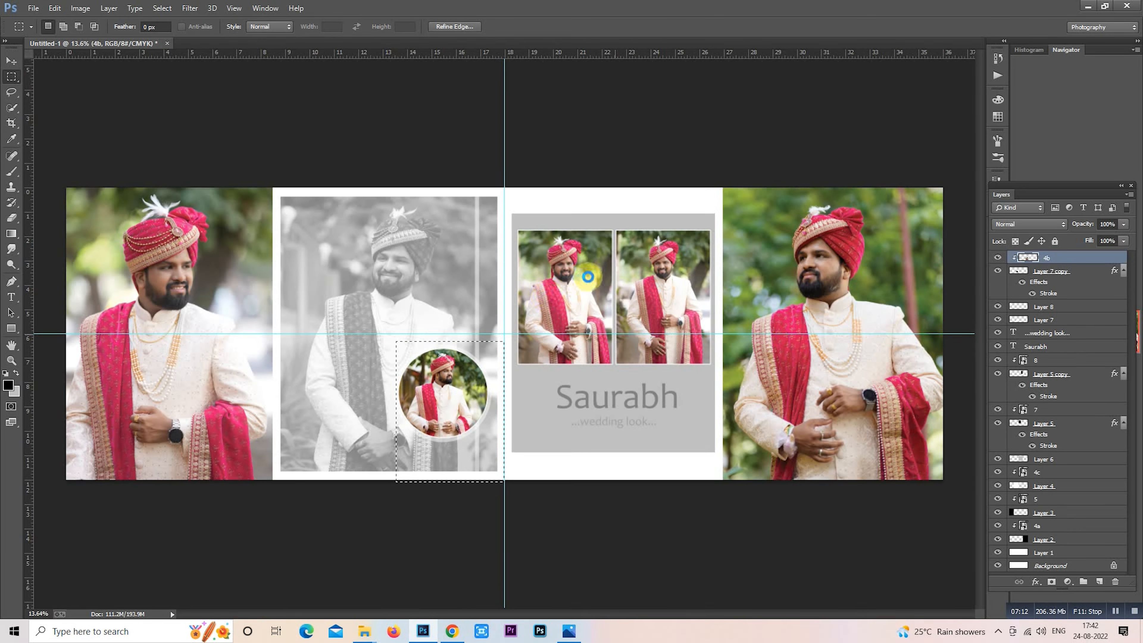
key(ctrl+shift+a)
- Adjust the 4b photo's basic tones: Temperature -3, Highlights -32, Shadows +45, Whites -42, Blacks +19 and Vibrance +34
click(950, 145)
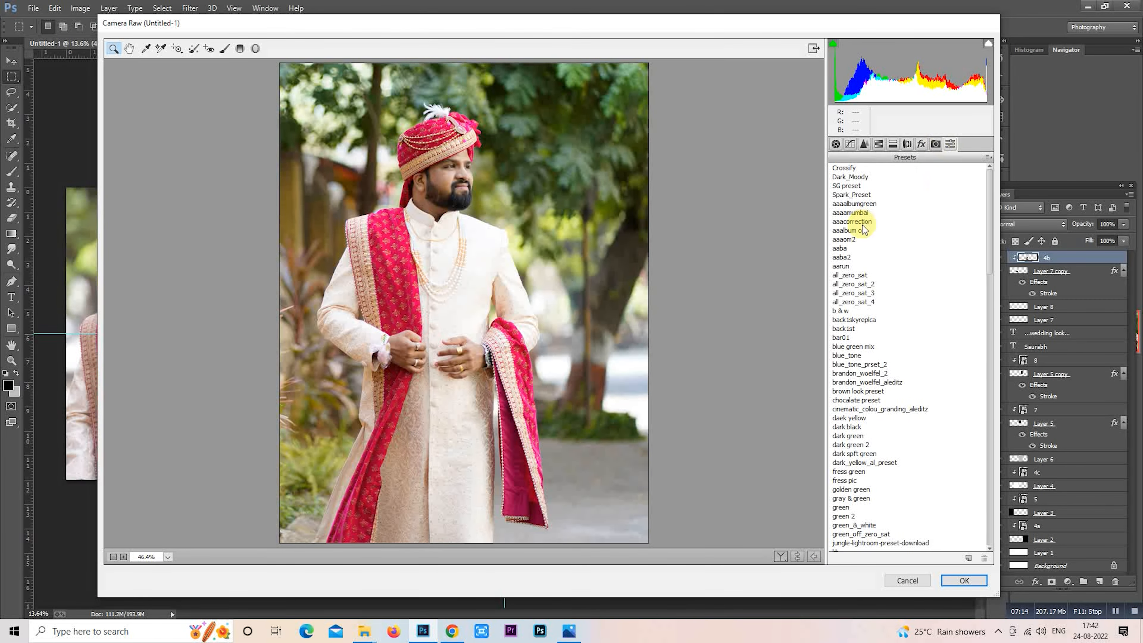
click(838, 146)
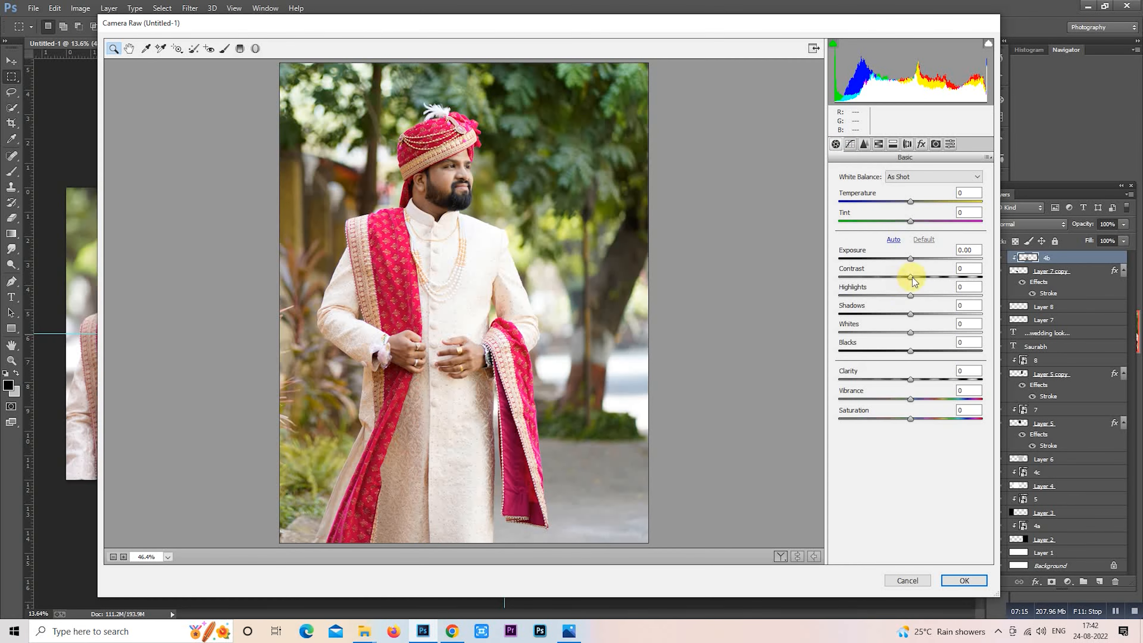
click(875, 295)
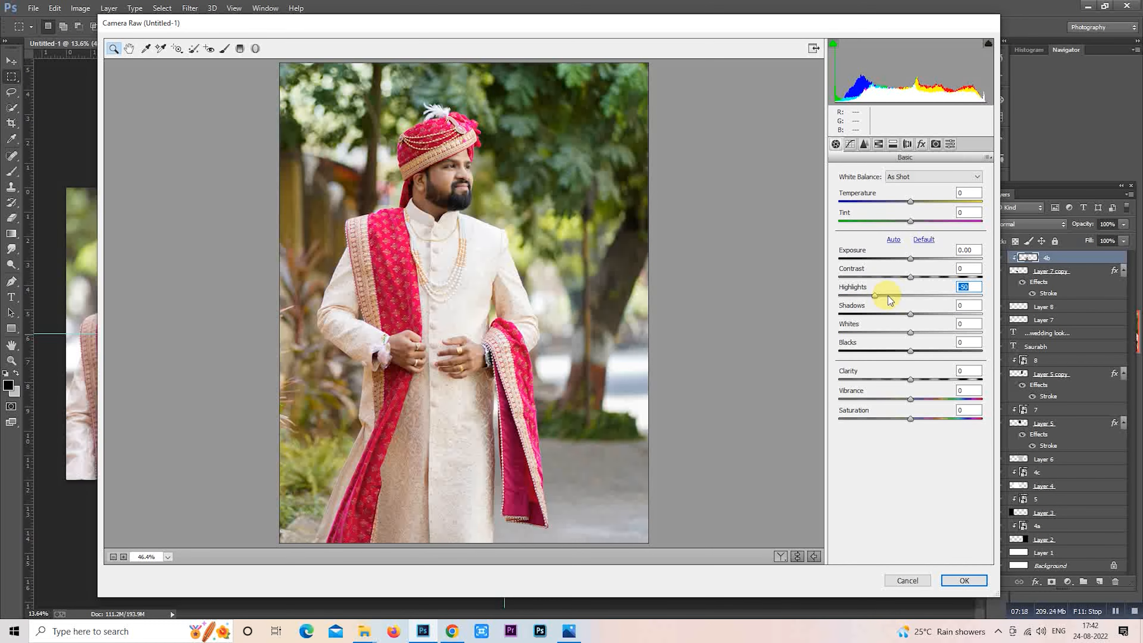
click(943, 314)
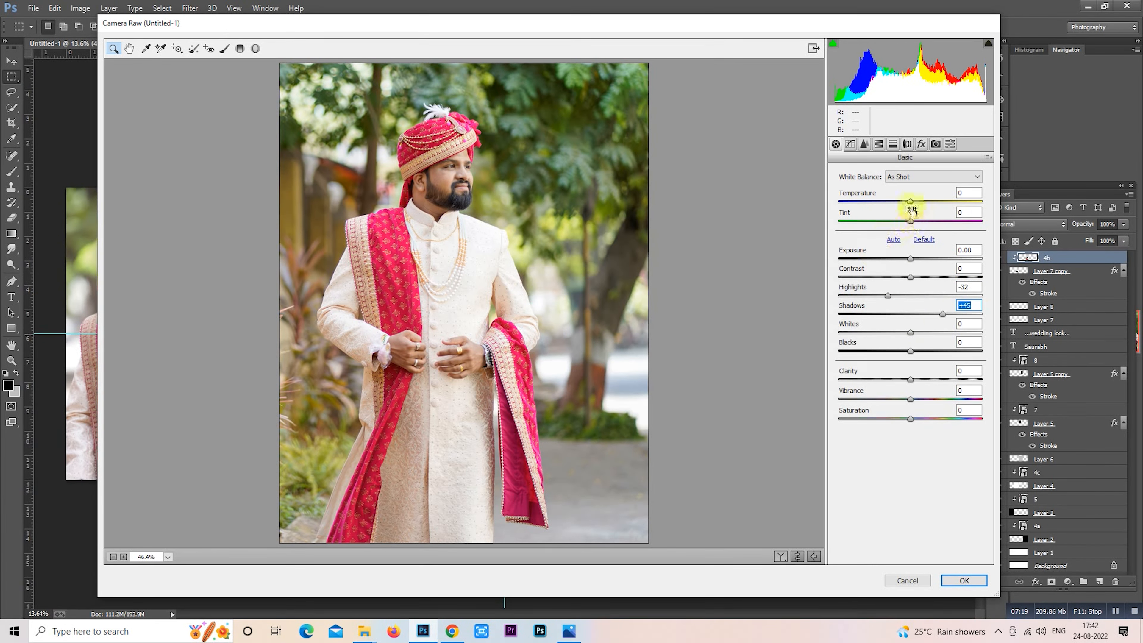
drag(910, 207, 909, 206)
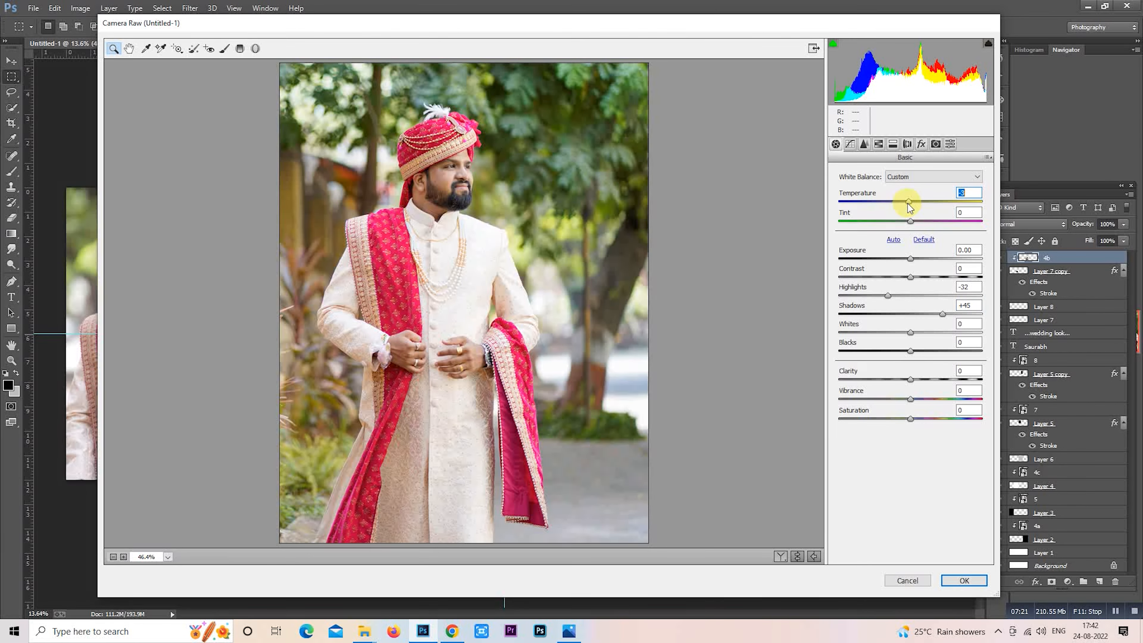
click(873, 333)
click(933, 350)
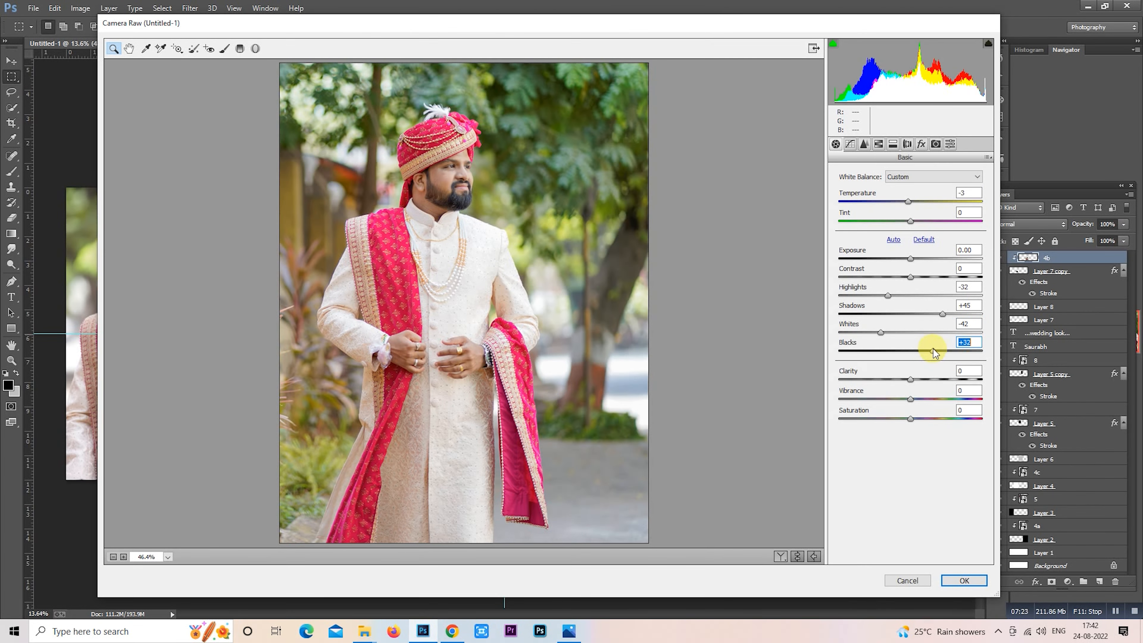
drag(933, 350, 924, 350)
click(935, 399)
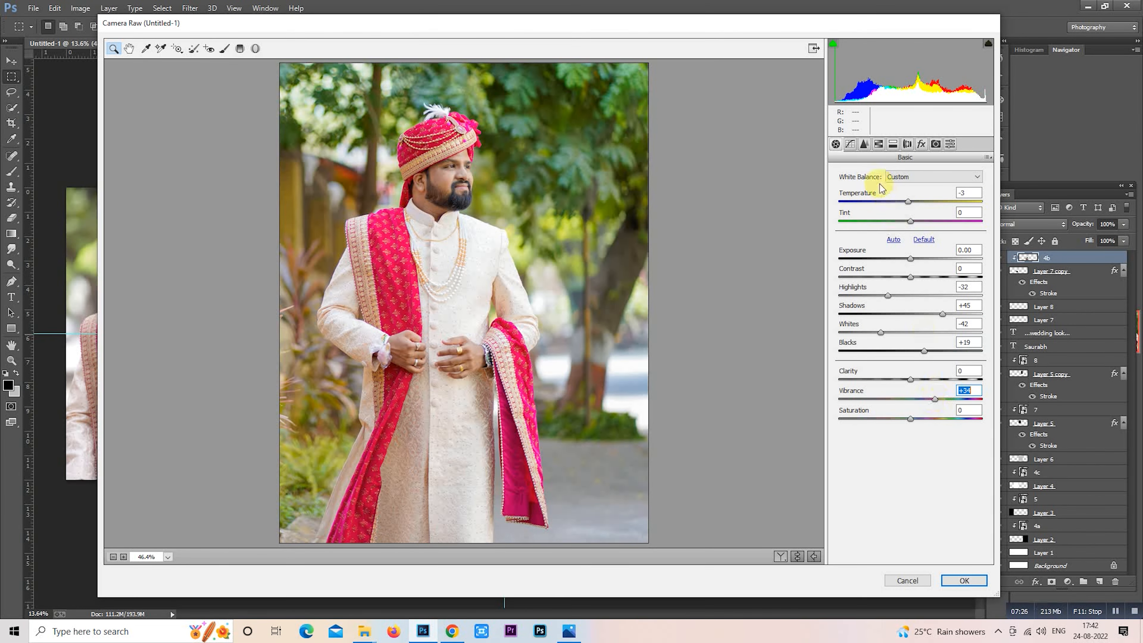
- Set the photo's Oranges saturation to -22, raise the Yellows saturation, and shift the hue of Yellows to +49 and Greens to +13
click(879, 144)
click(868, 190)
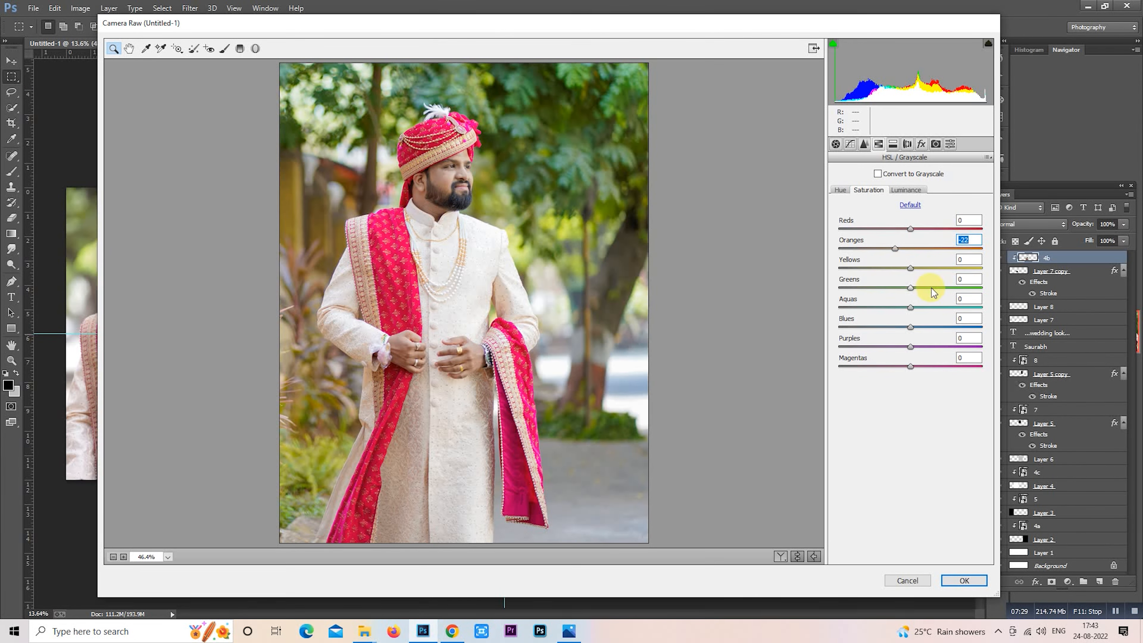
click(930, 269)
click(840, 190)
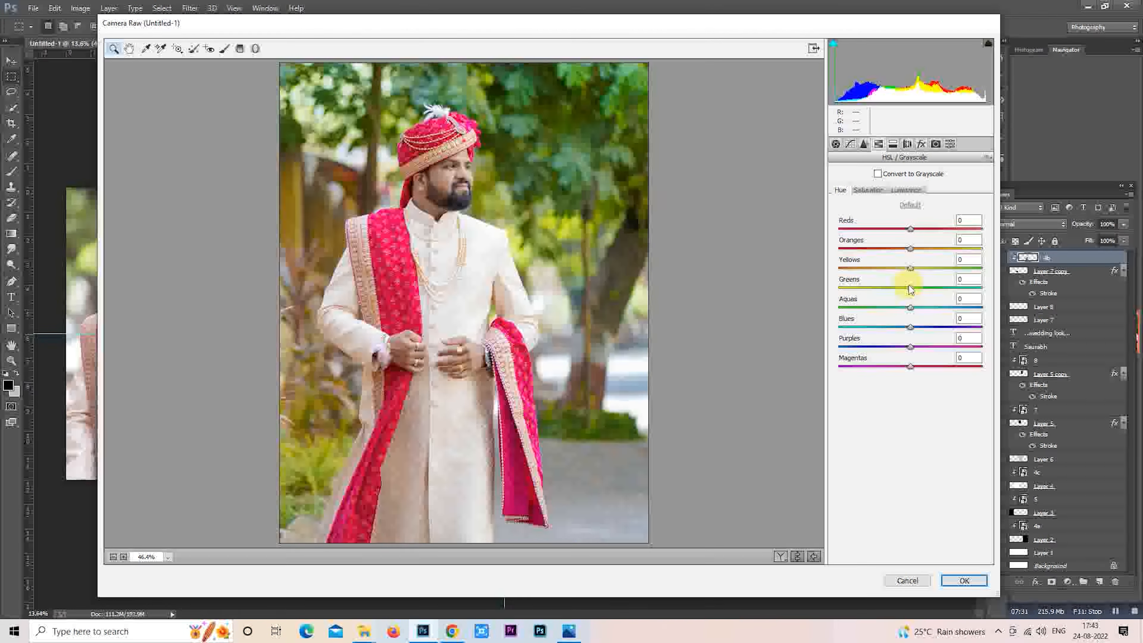
mouse_move(910, 287)
mouse_down()
mouse_move(944, 288)
mouse_move(921, 292)
mouse_up()
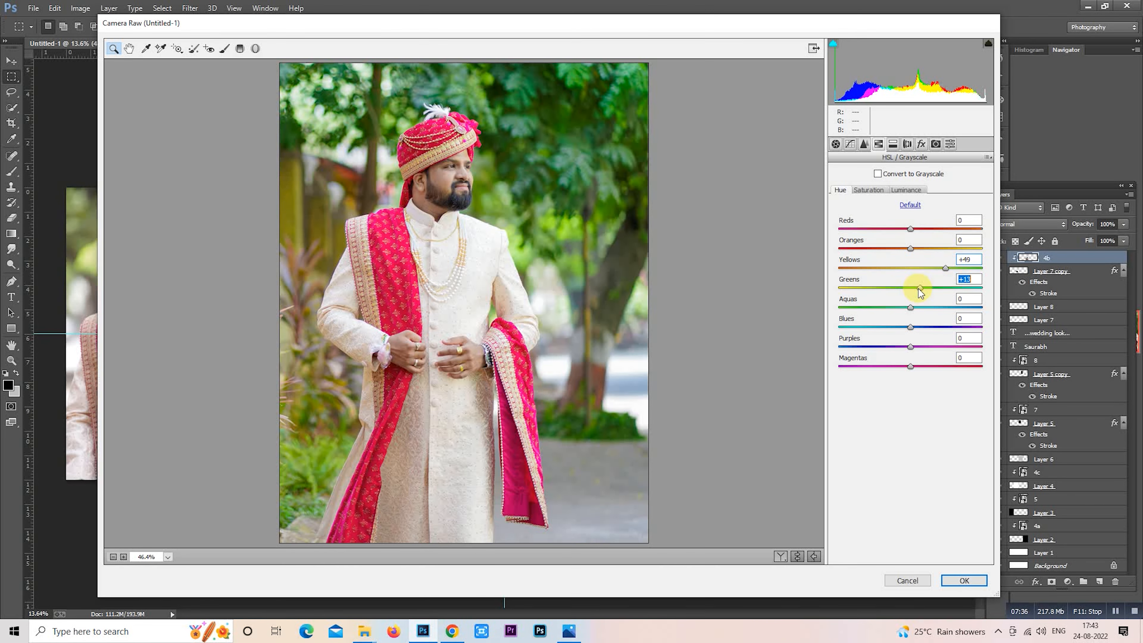
click(836, 144)
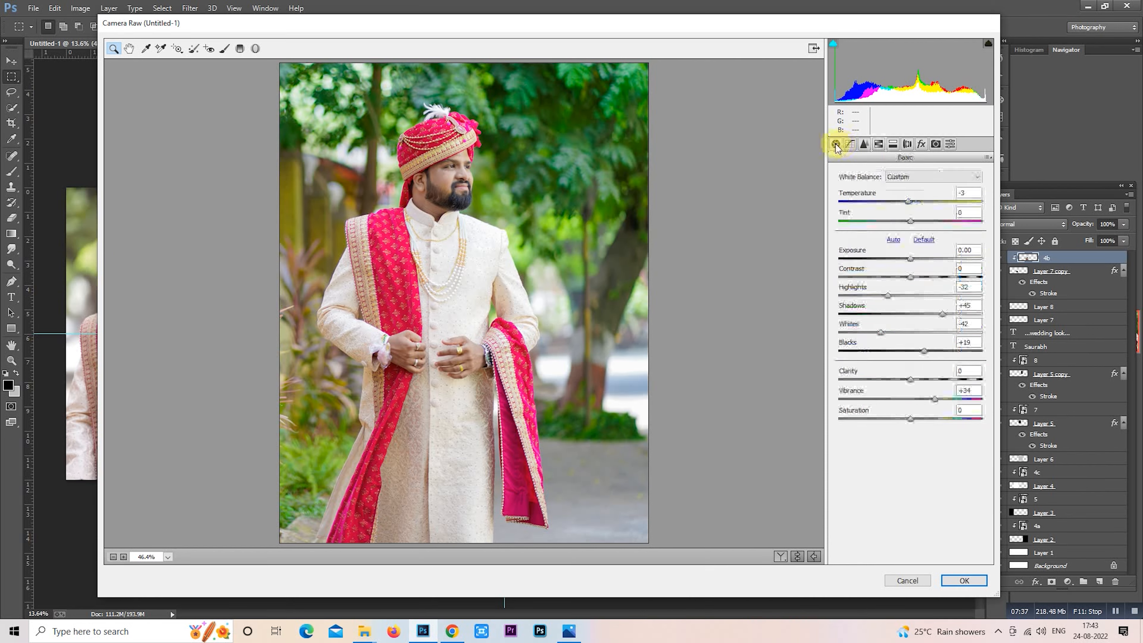
- Compare the 4b photo before and after its Camera Raw adjustments, apply them and deselect the photo's outline
click(797, 557)
click(797, 556)
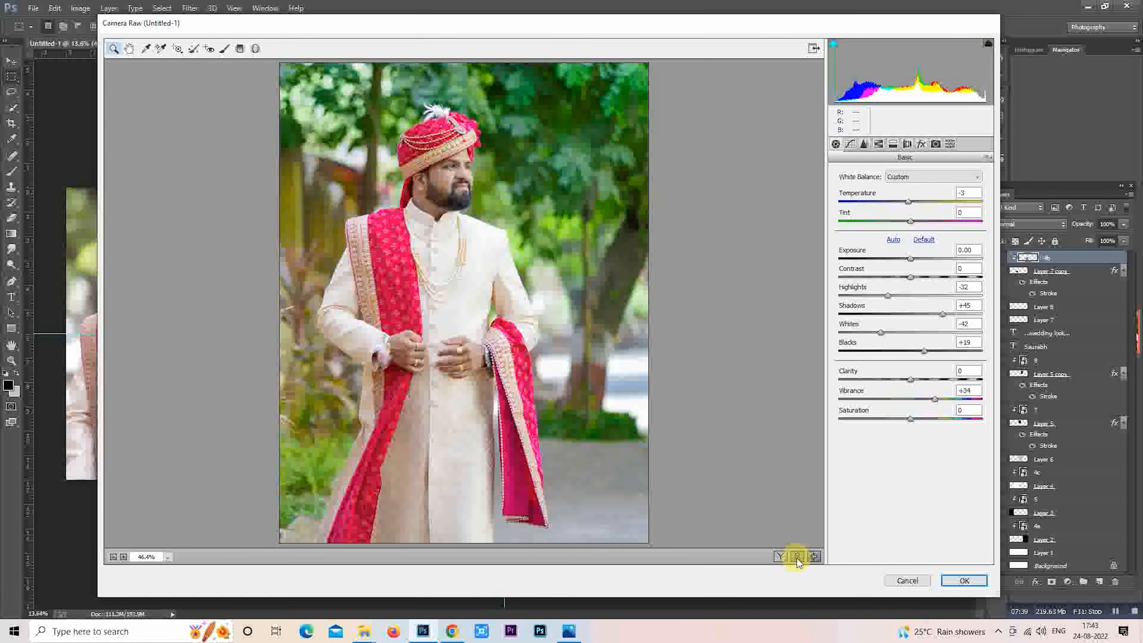
click(797, 556)
click(797, 557)
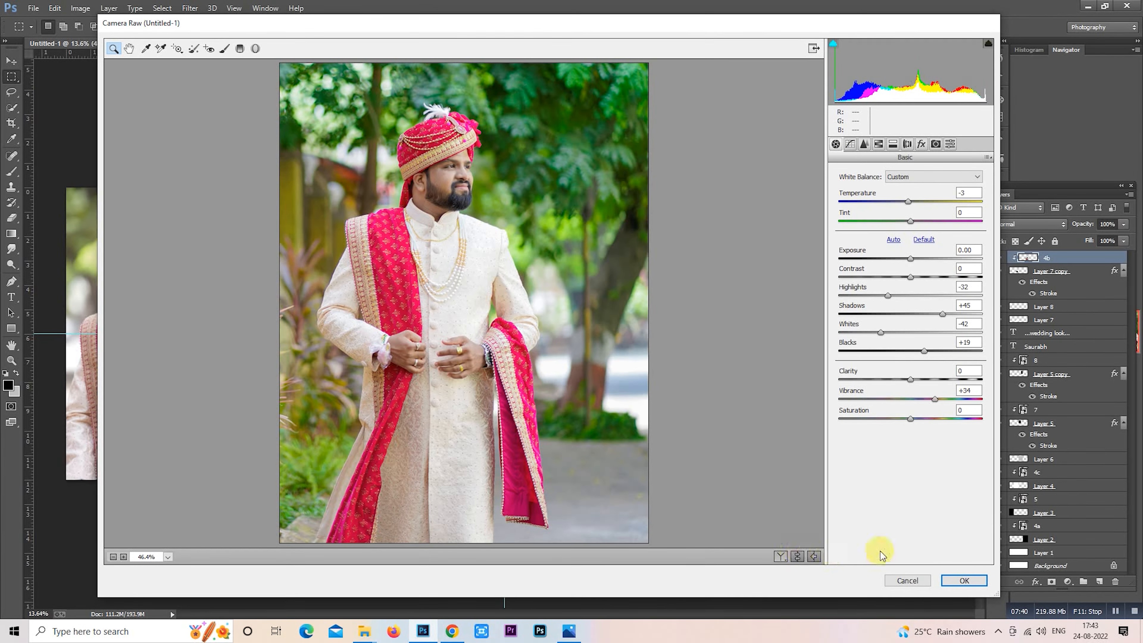
click(963, 581)
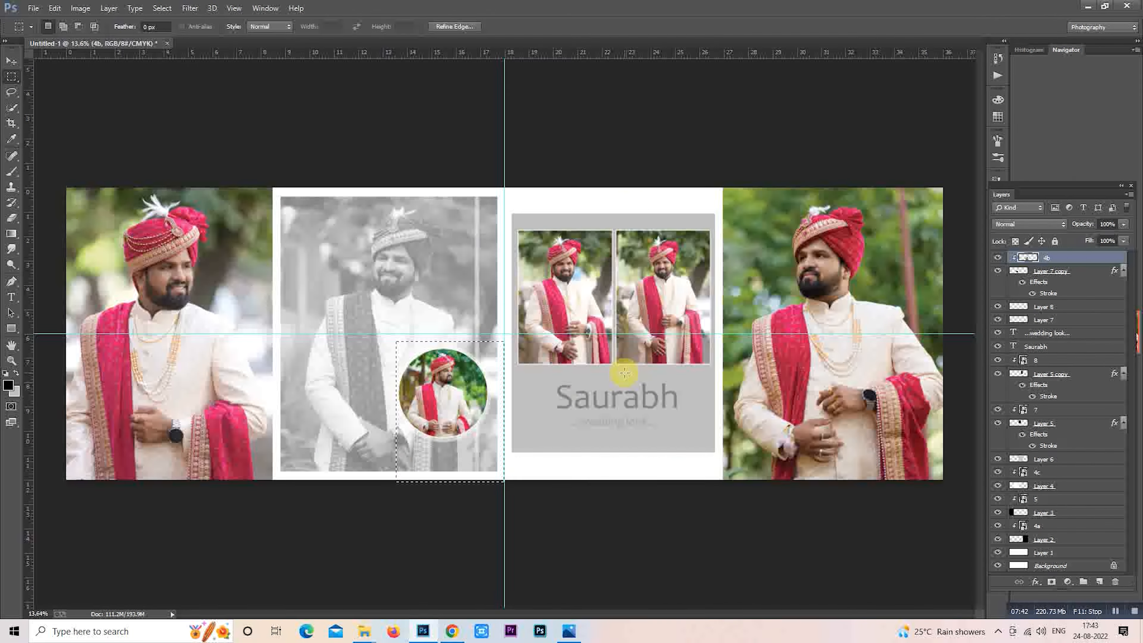
click(719, 333)
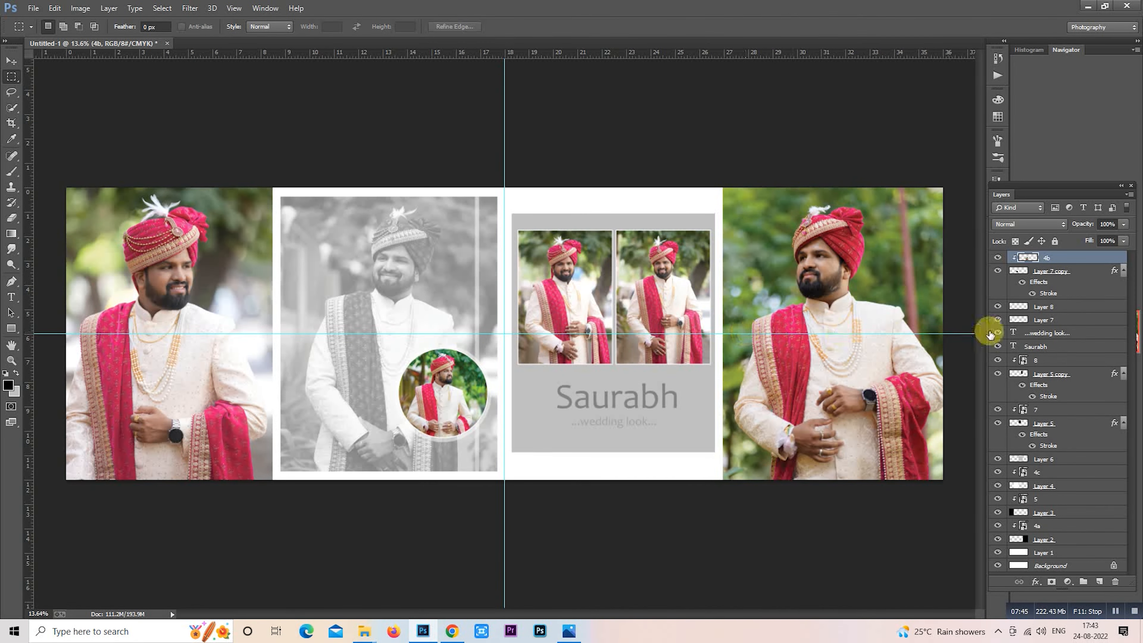
- Rasterize the 8 and 7 photo layers on the grey panel and reapply the last Camera Raw filter to each
right_click(1049, 362)
click(945, 267)
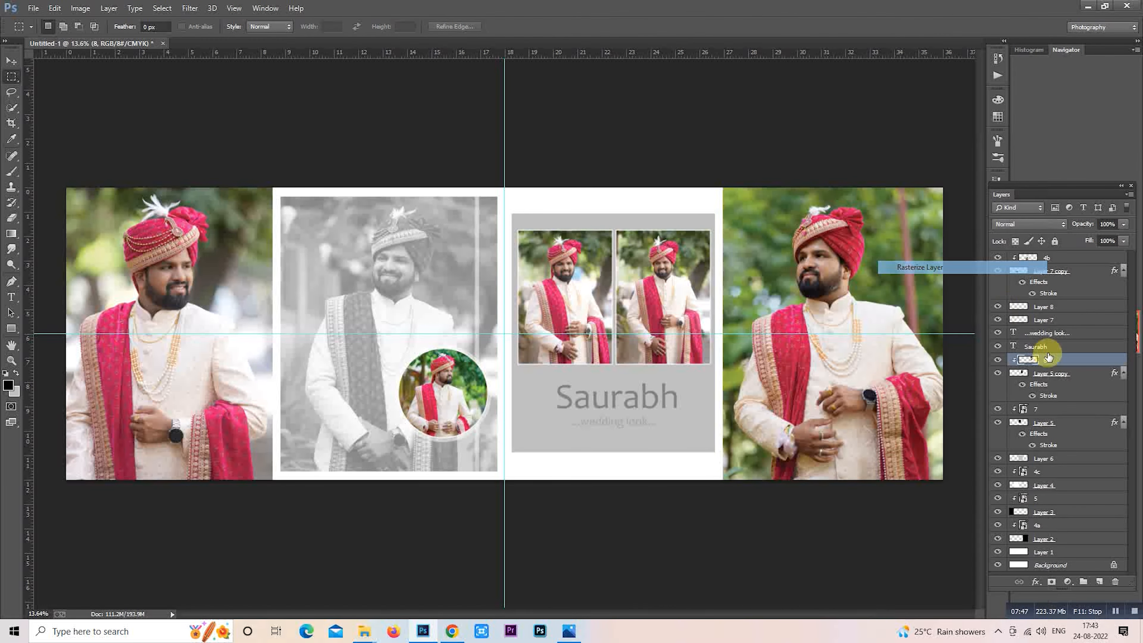
click(652, 299)
right_click(1046, 408)
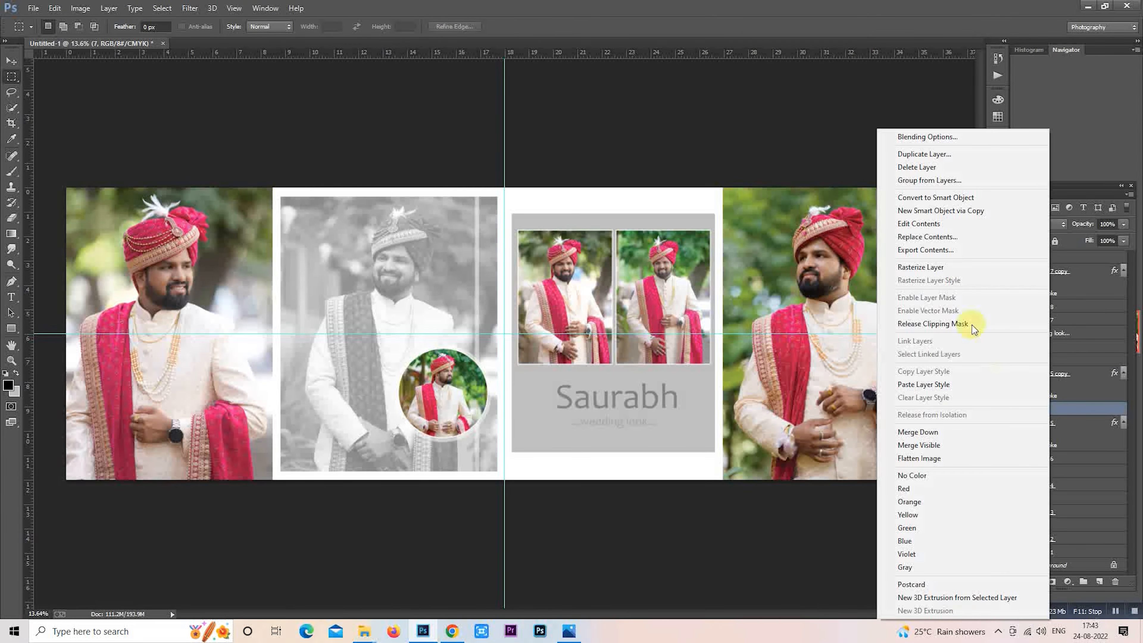
click(959, 267)
key(ctrl+shift+a)
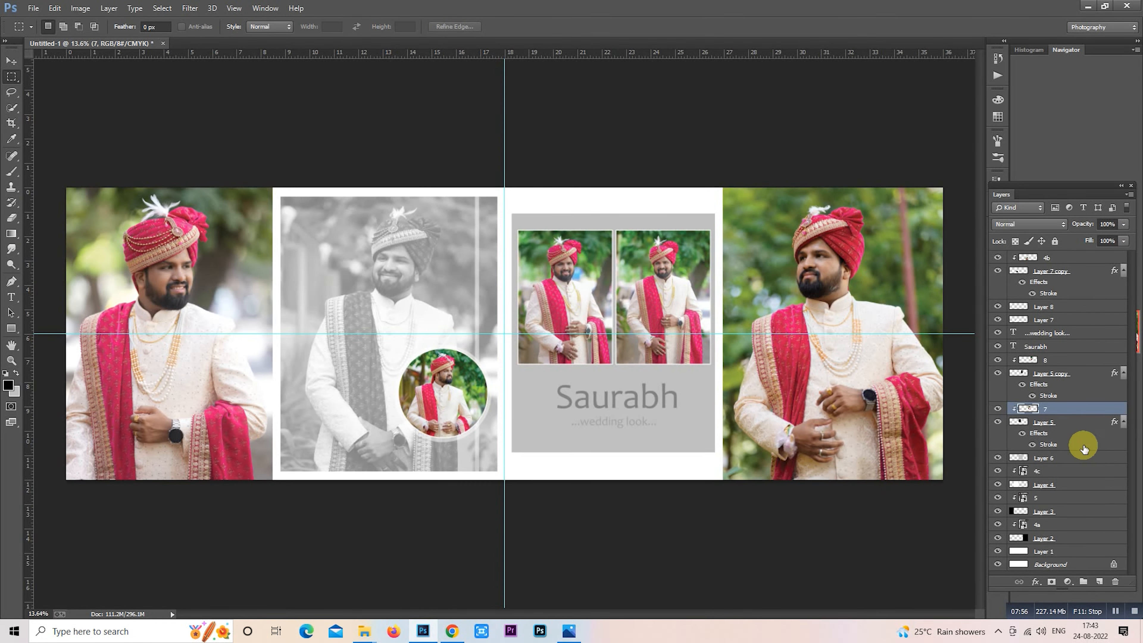
- Rasterize the 4c and 5 photo layers and reapply the last Camera Raw filter to each, checking each photo by toggling its visibility
right_click(1049, 470)
click(978, 280)
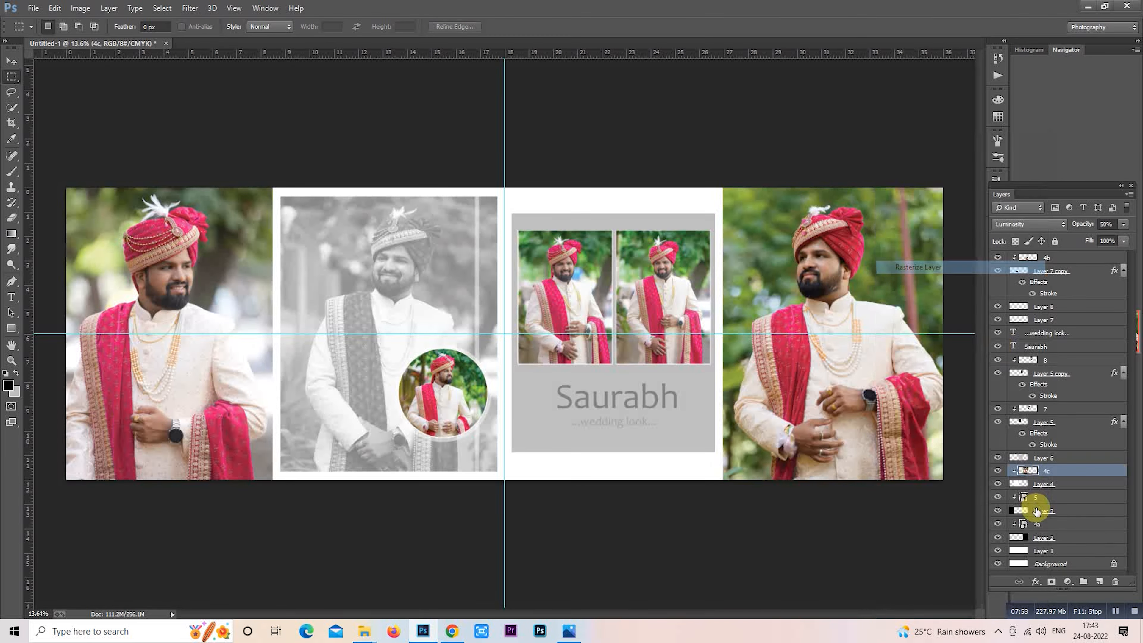
click(998, 471)
click(998, 471)
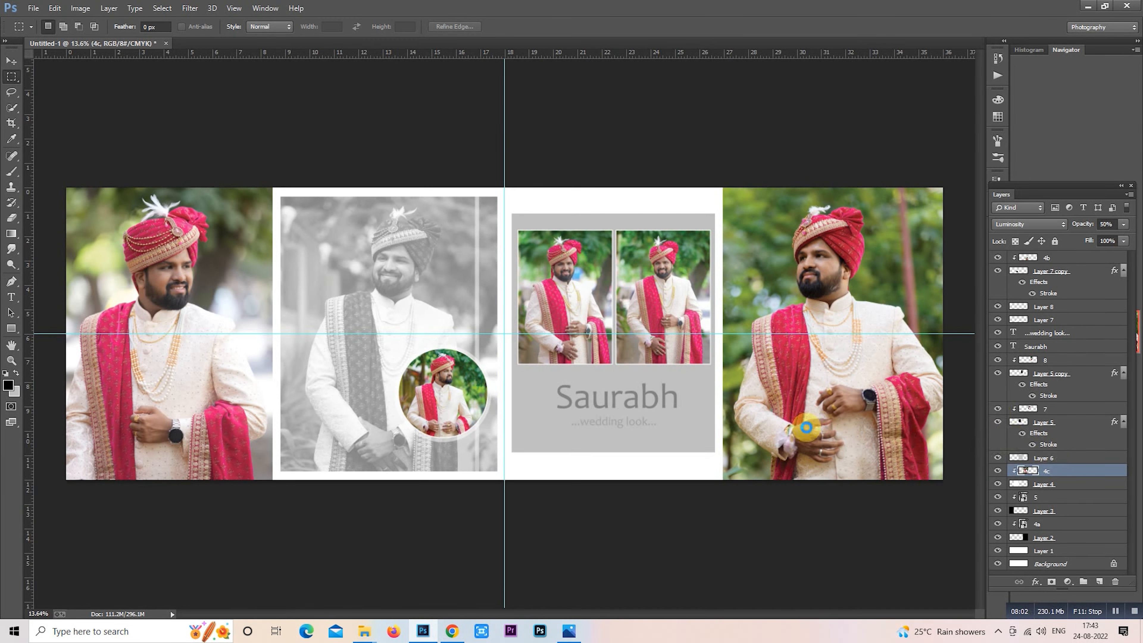
right_click(1044, 497)
click(1014, 140)
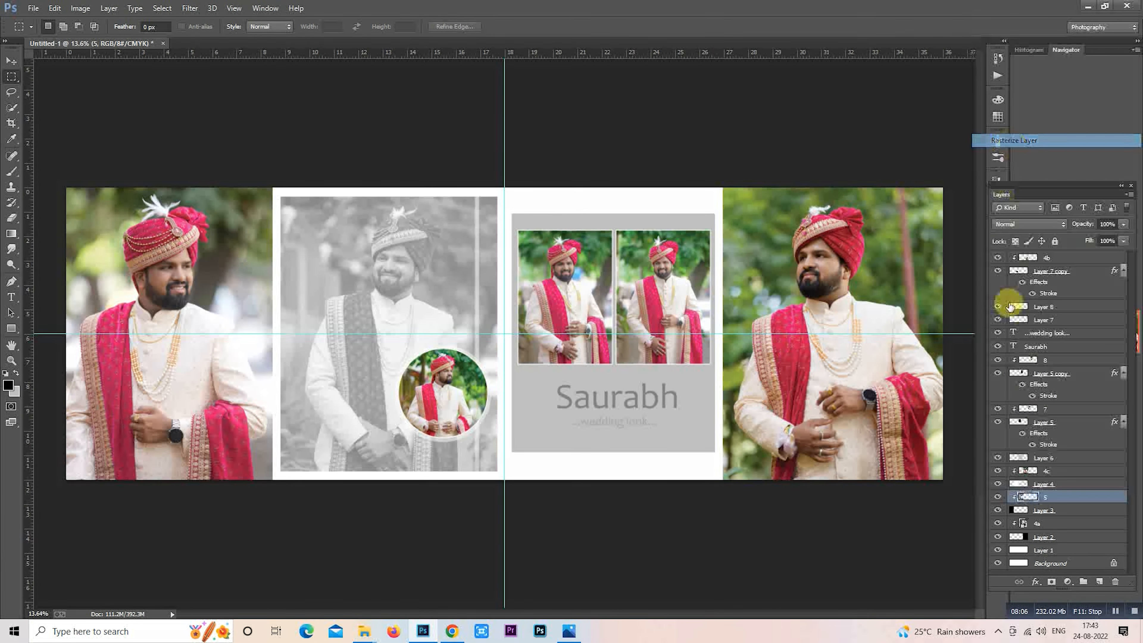
click(998, 497)
click(998, 497)
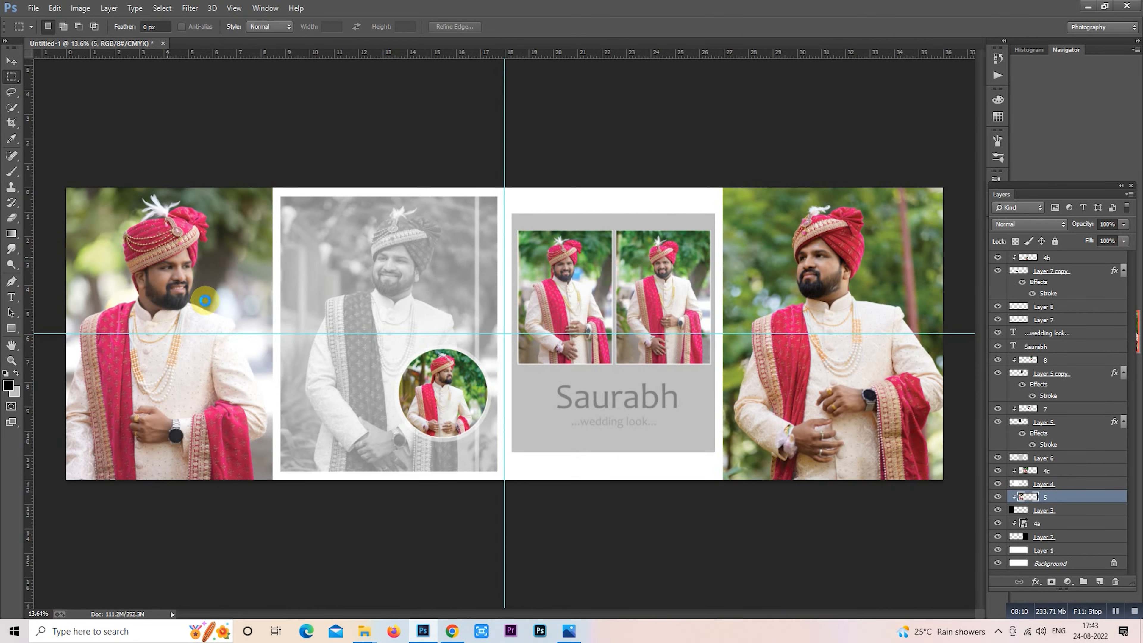
drag(205, 300, 311, 323)
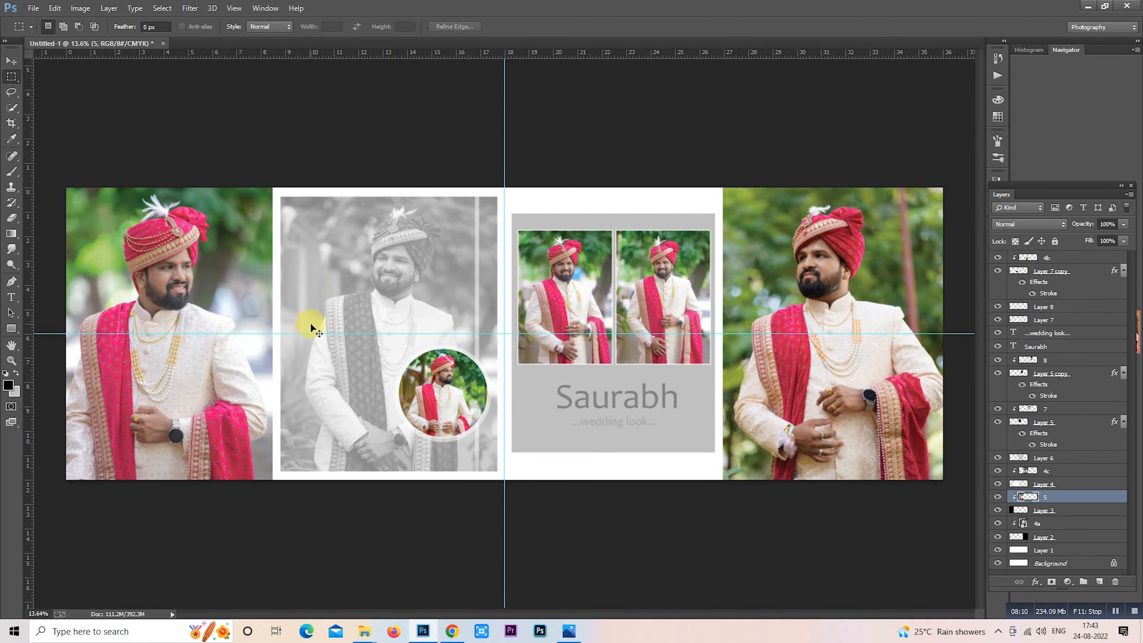
- Rasterize the 4a photo layer, reapply the last Camera Raw filter, and slightly lower its Vibrance in a second Camera Raw pass
right_click(1053, 524)
click(1014, 171)
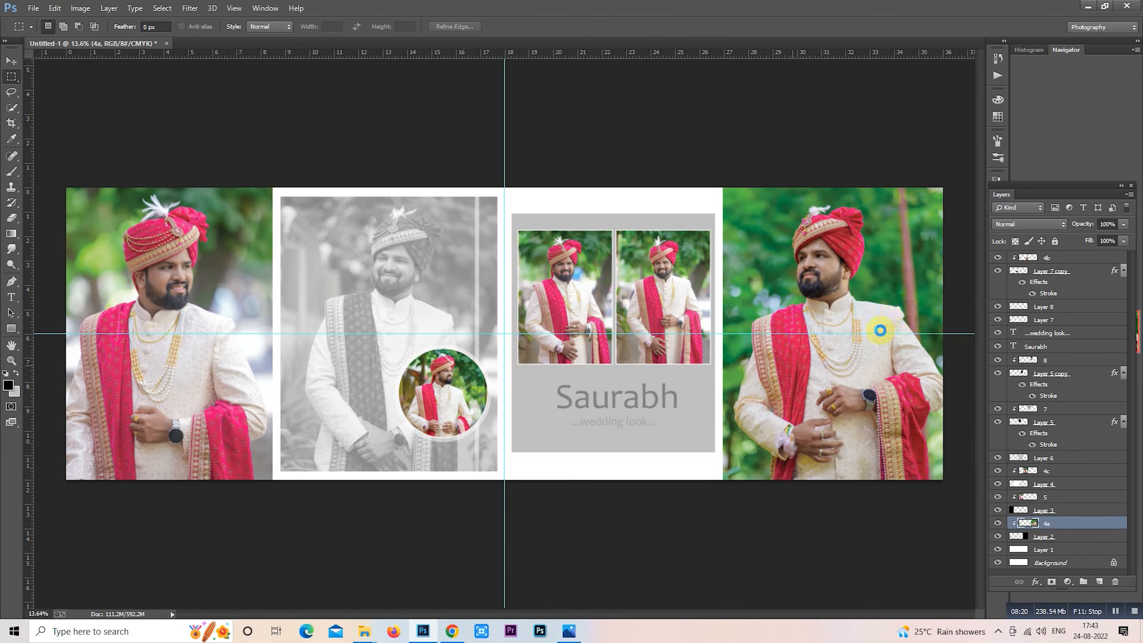
key(ctrl+shift+a)
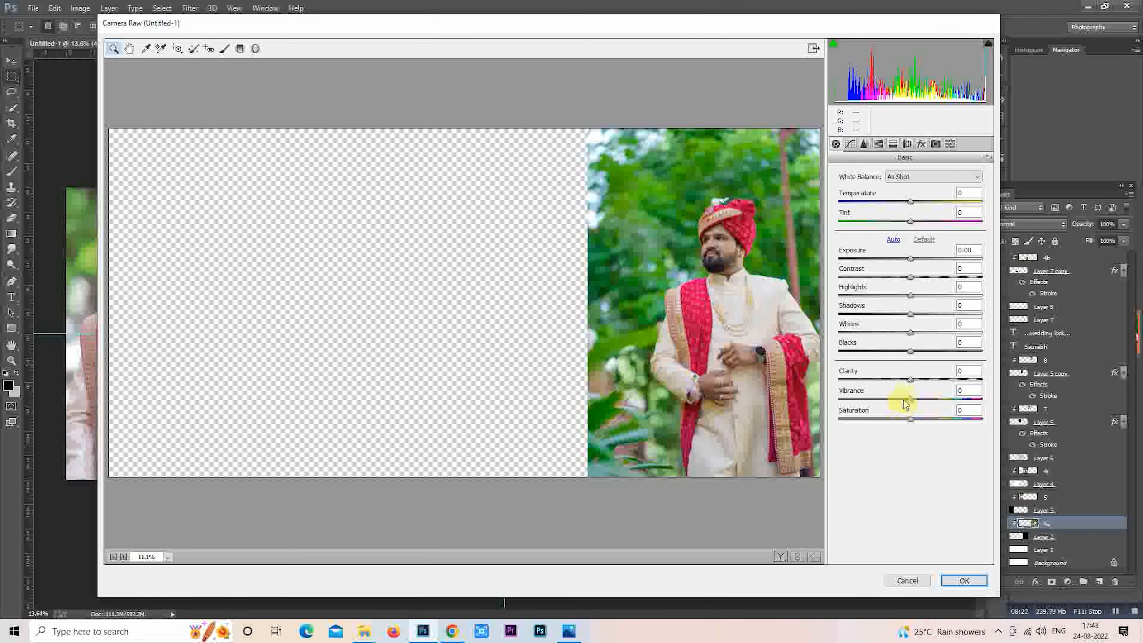
drag(904, 400, 901, 400)
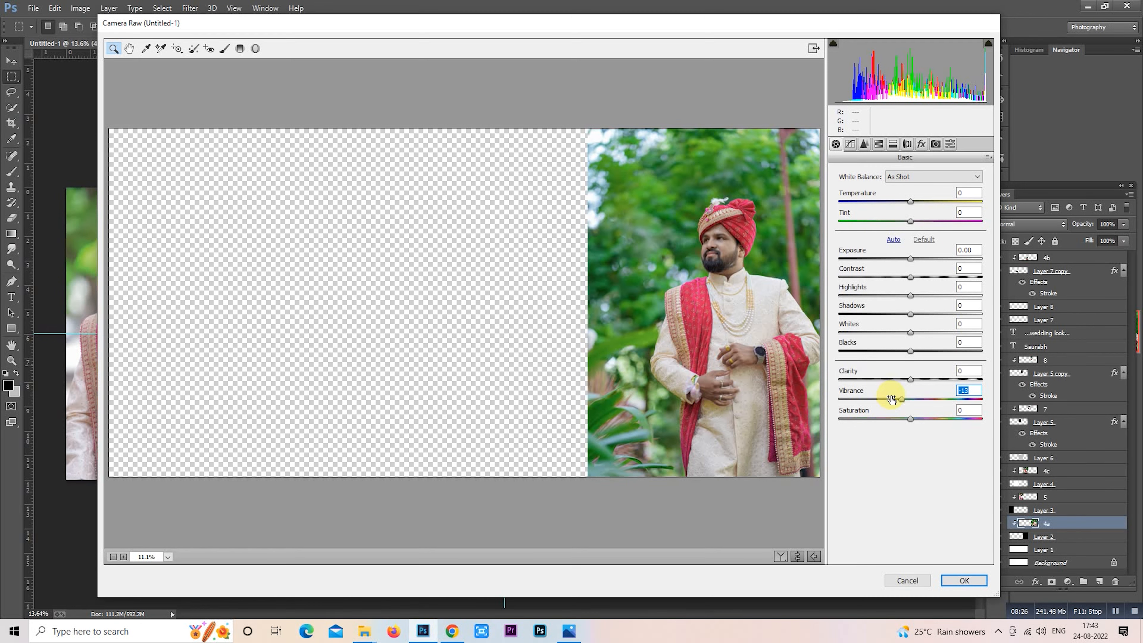
drag(891, 398, 901, 399)
click(955, 582)
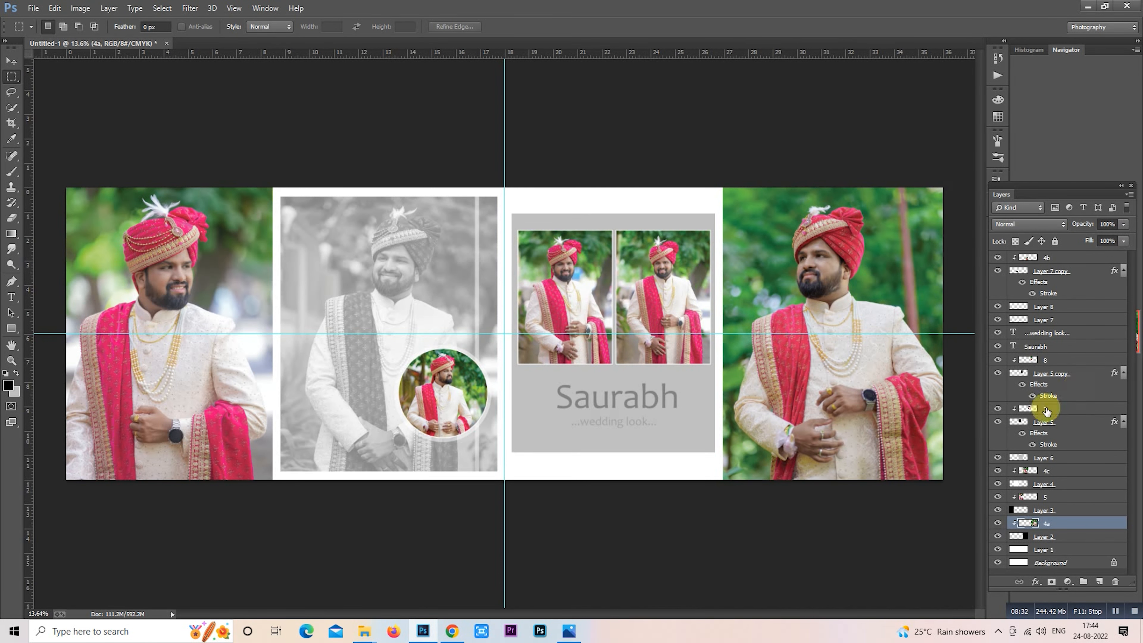
- Toggle the photo layer 5 to check it, load its outline as a selection and open it in Camera Raw
click(1049, 497)
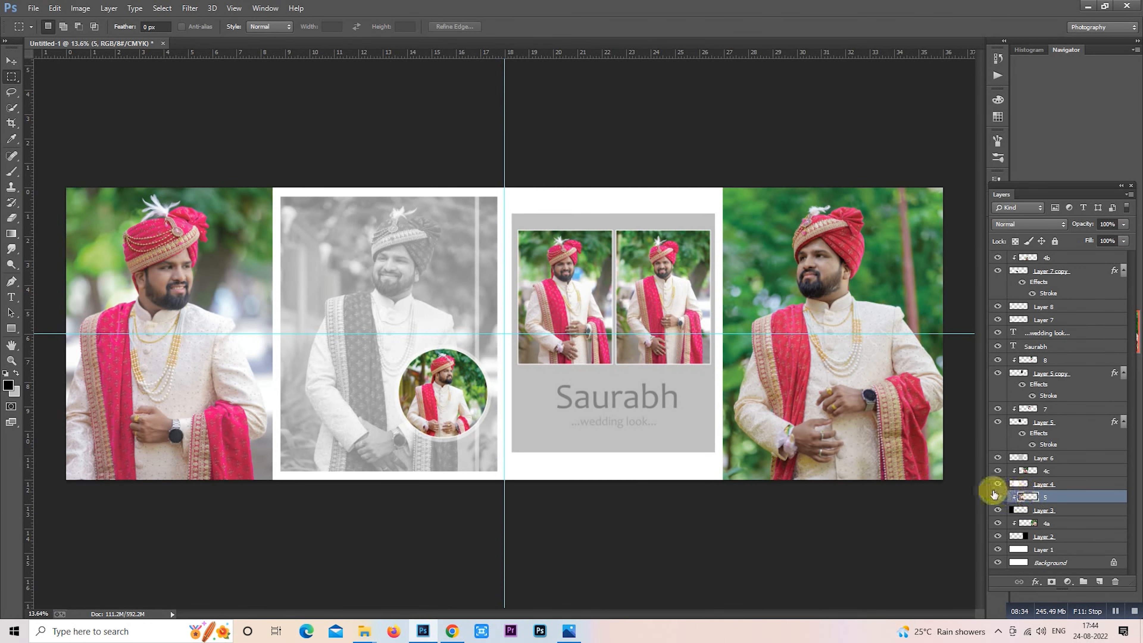
click(998, 497)
click(998, 496)
ctrl+click(1031, 498)
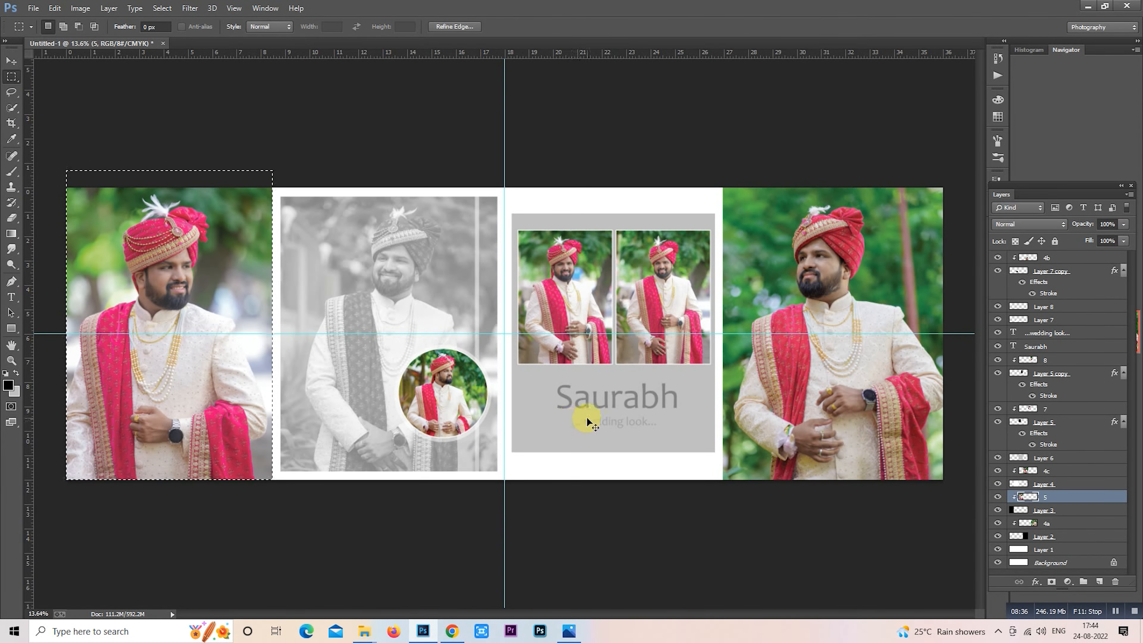
key(ctrl+shift+a)
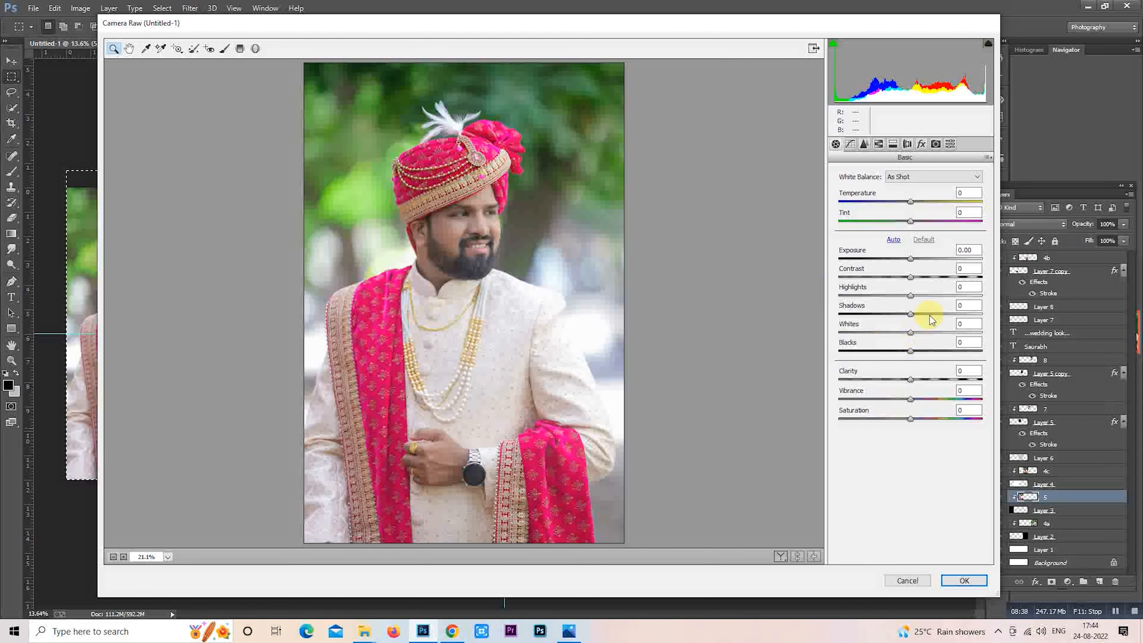
- Set photo 5's Highlights to -28, Whites to -55 and Vibrance to +39, apply the adjustments and deselect
click(890, 295)
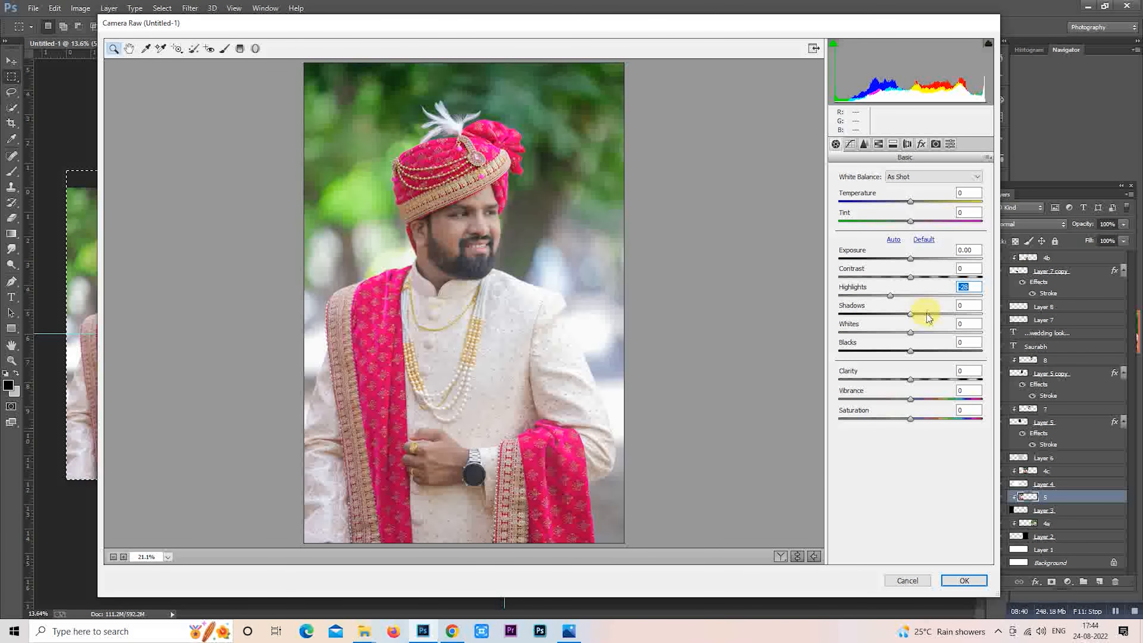
click(870, 332)
click(939, 398)
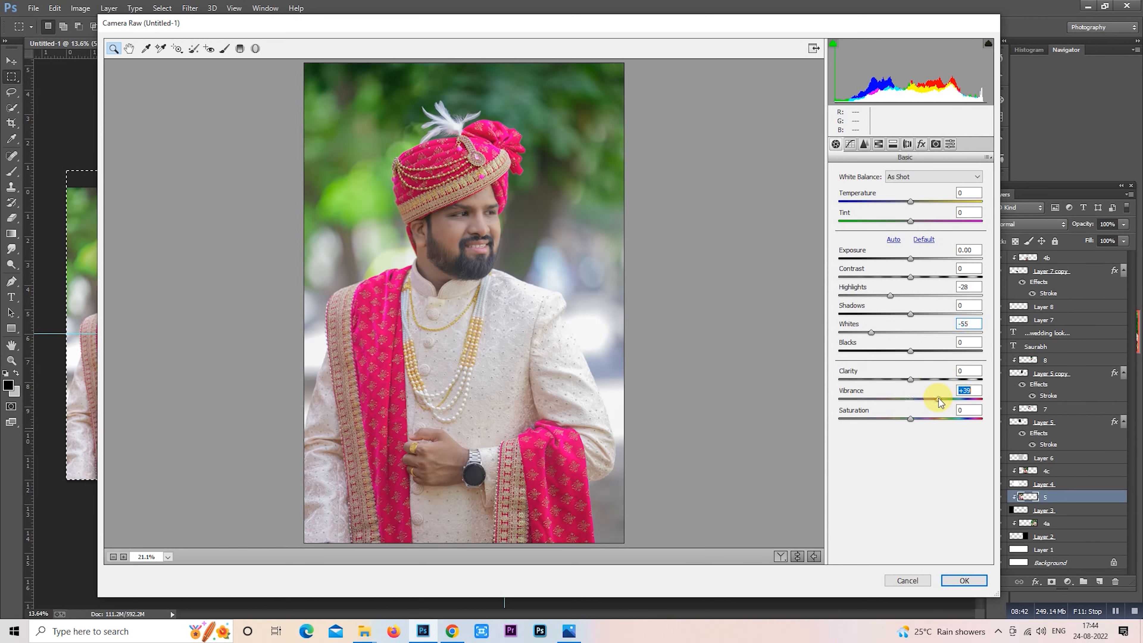
click(878, 144)
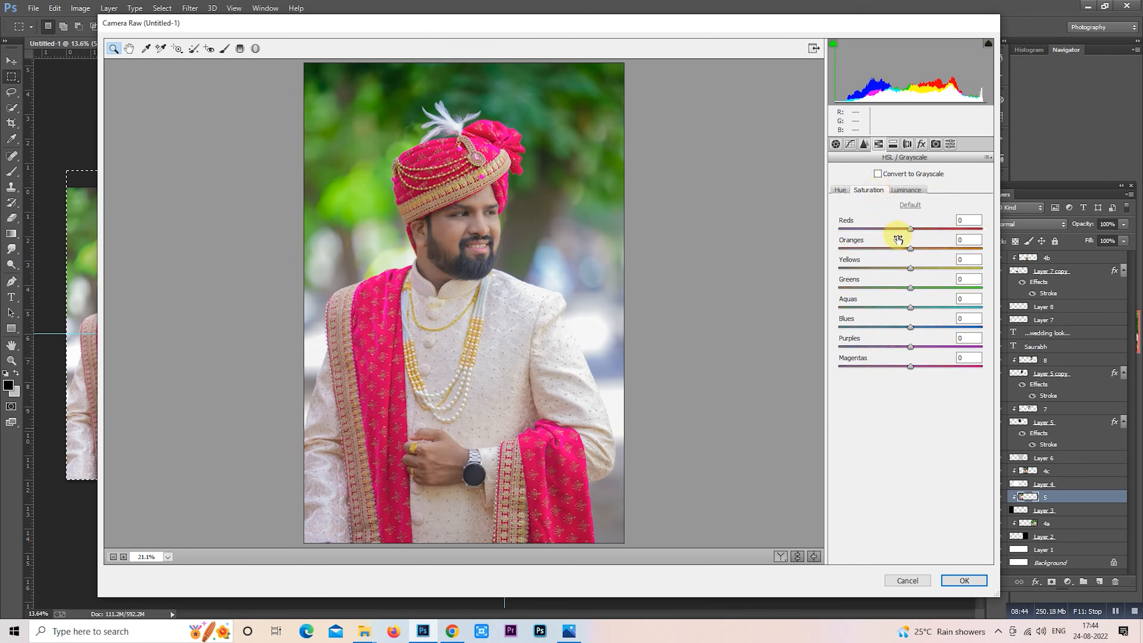
click(925, 193)
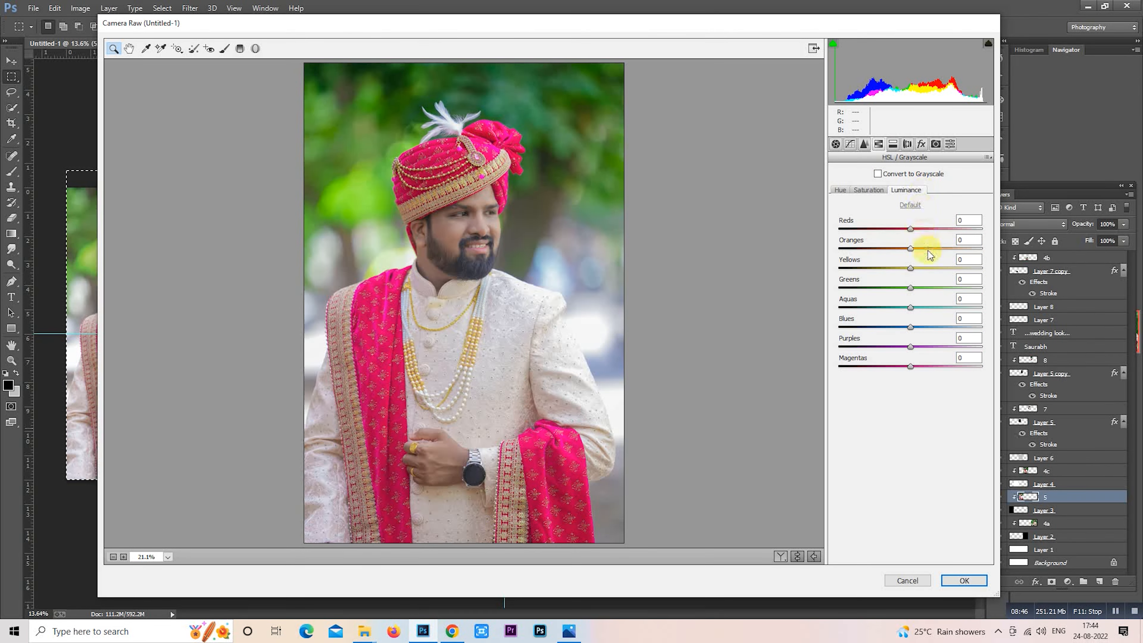
click(959, 582)
key(ctrl+d)
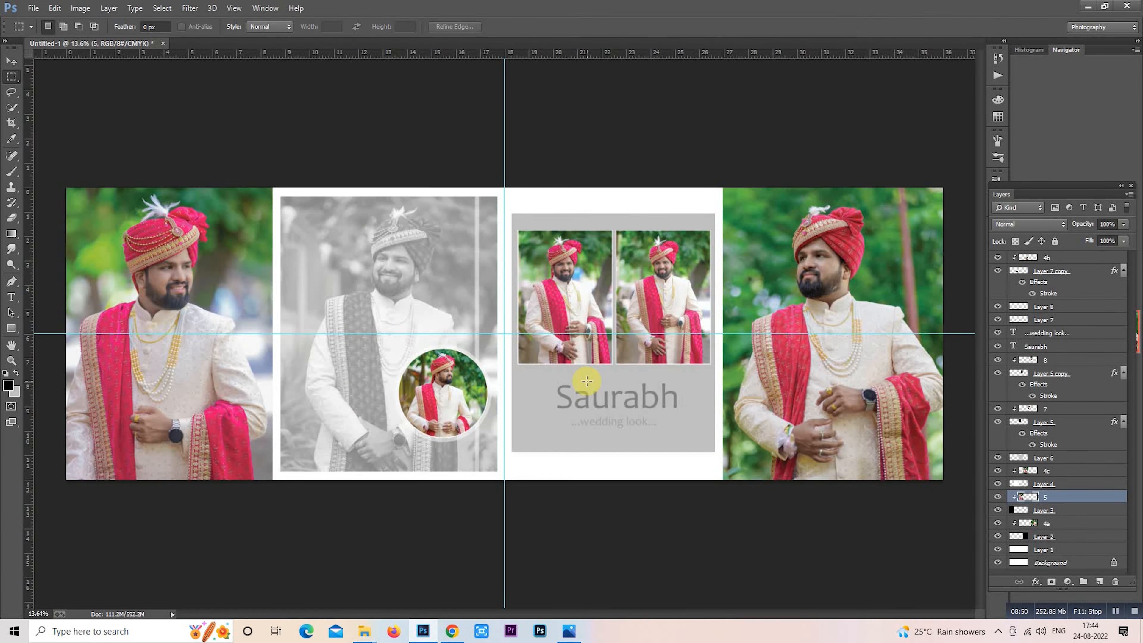
- Examine the colour-corrected photos up close across the whole spread, from the first photo to the last
scroll(585, 380, down, 1)
scroll(594, 380, up, 1)
scroll(306, 360, up, 2)
drag(288, 358, 527, 345)
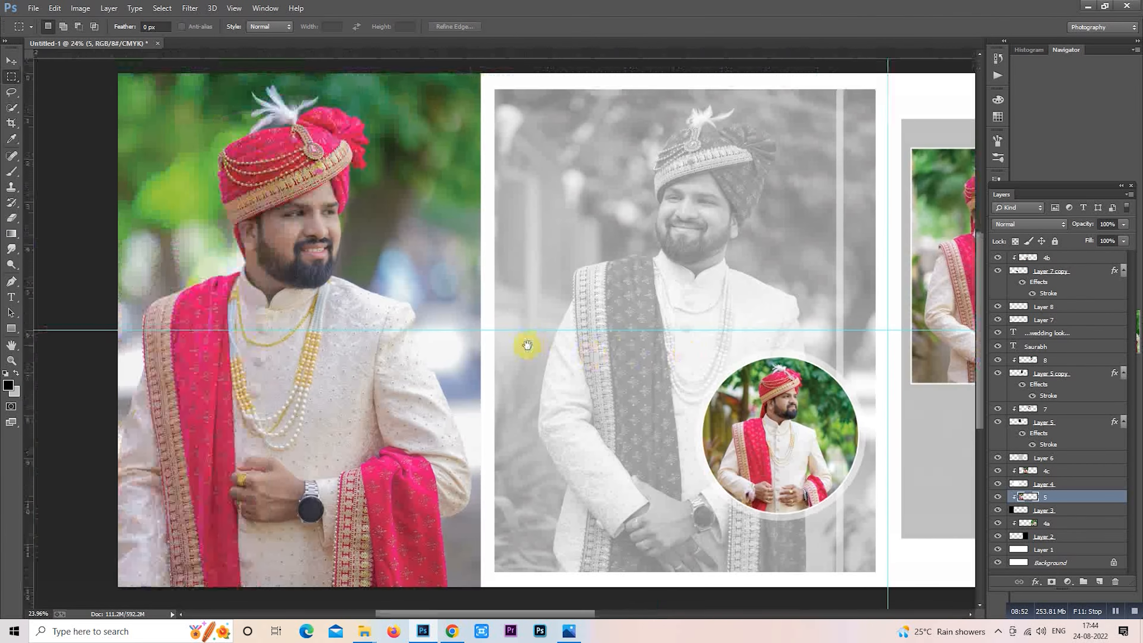
drag(789, 289, 534, 294)
drag(868, 269, 623, 289)
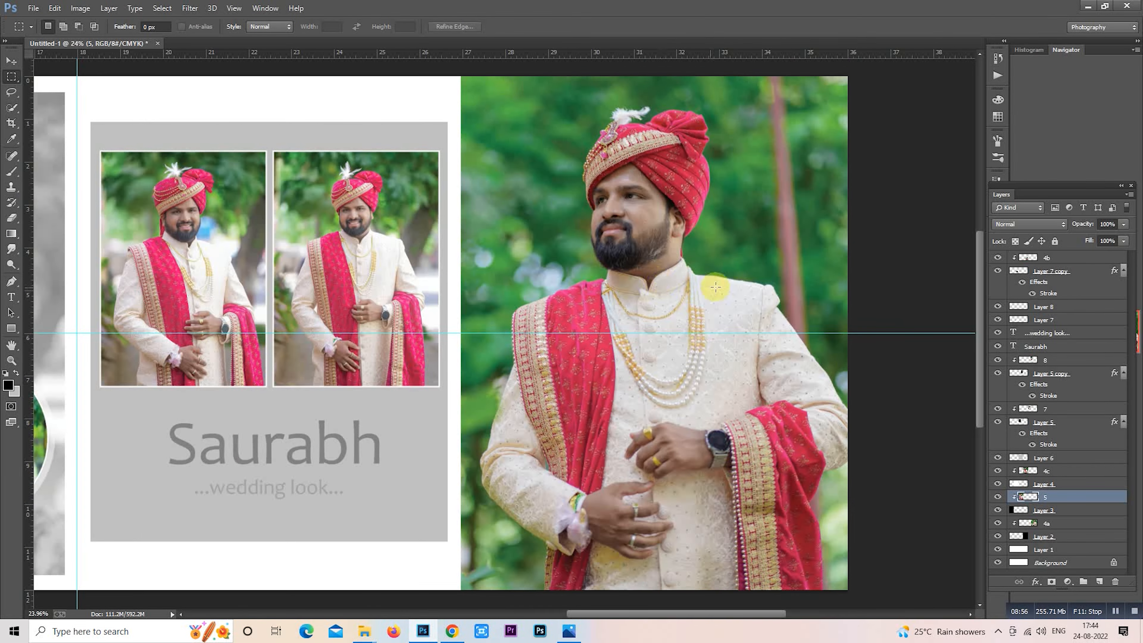
scroll(720, 275, down, 4)
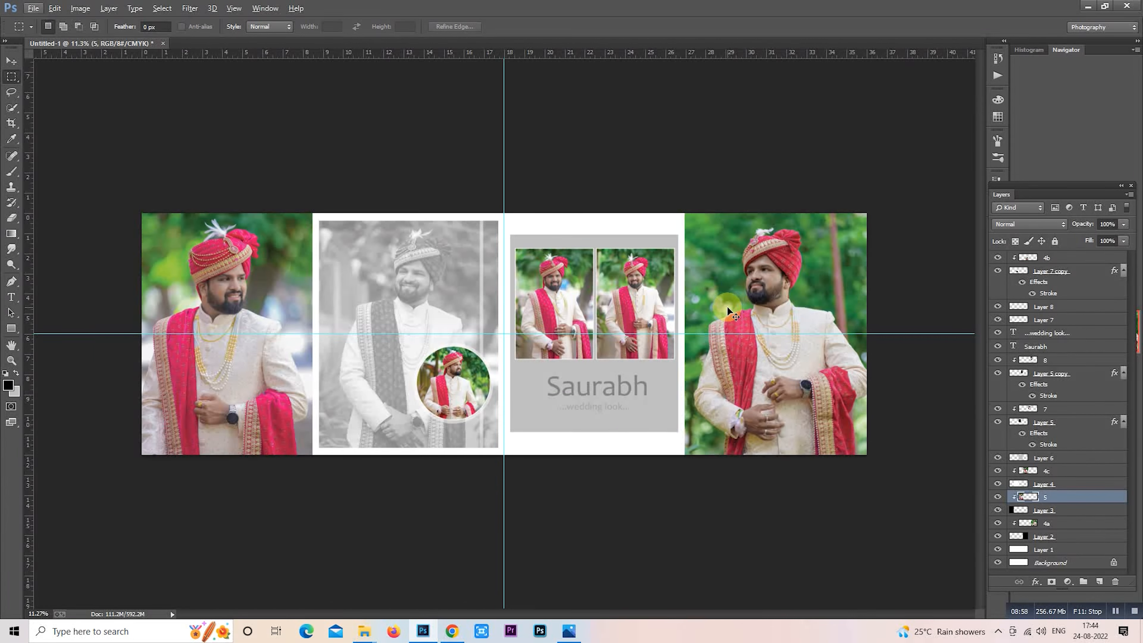
scroll(768, 352, up, 1)
scroll(864, 383, up, 1)
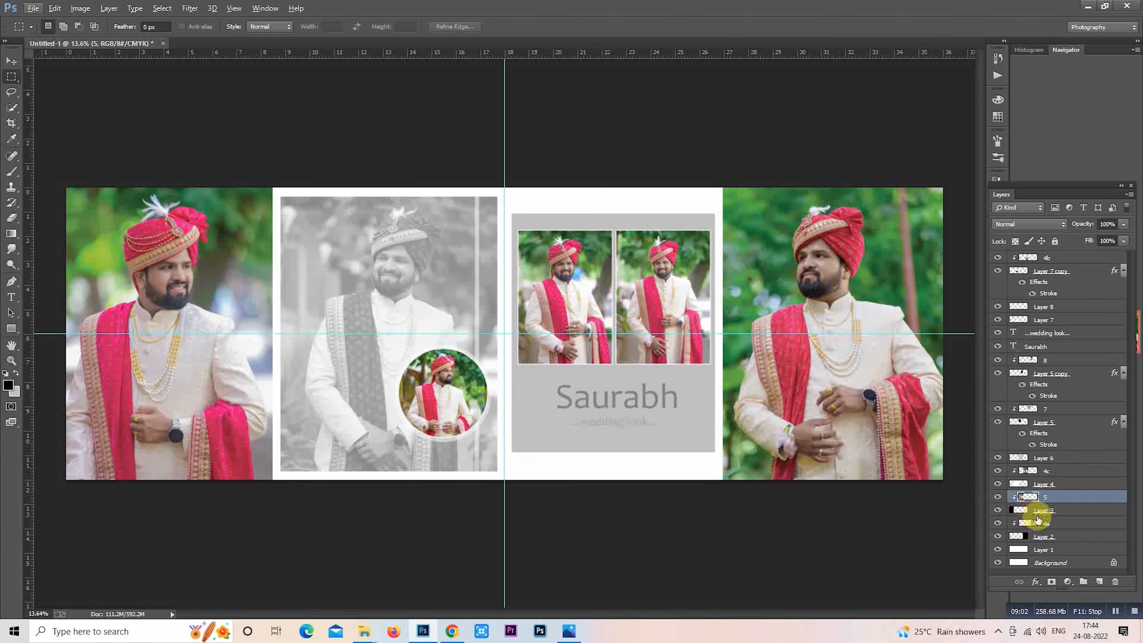
- Select the 4a photo layer, inspect the groom's face and smooth his skin with the SkinFiner filter at its preset values
click(1029, 524)
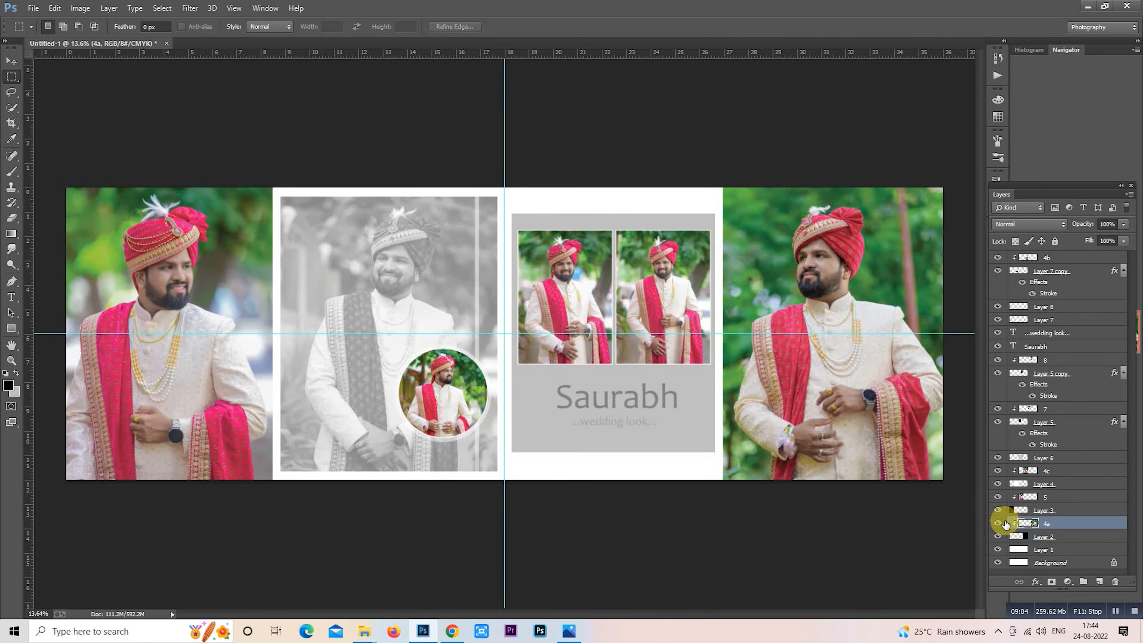
click(997, 523)
click(997, 523)
scroll(834, 228, up, 1)
scroll(833, 228, up, 15)
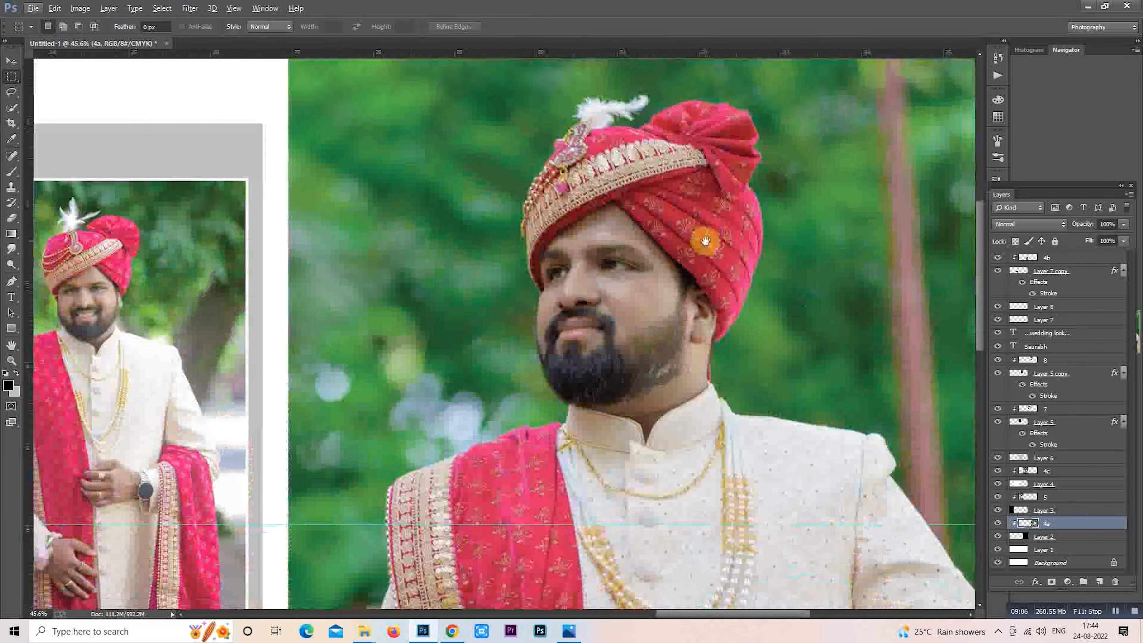
scroll(505, 276, up, 1)
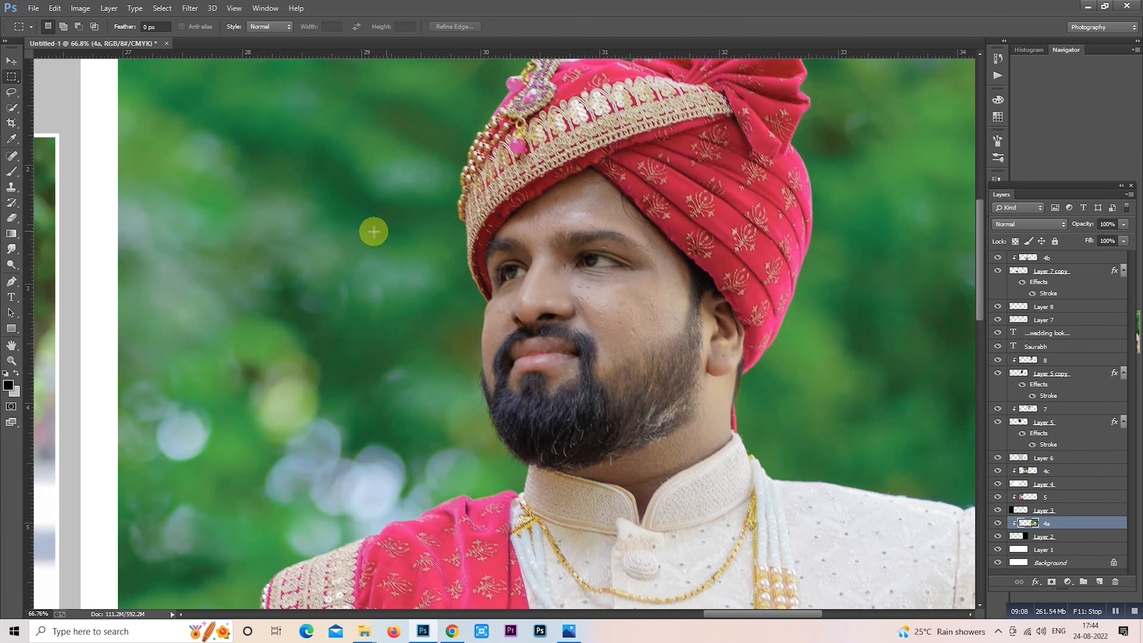
scroll(525, 206, up, 1)
click(192, 9)
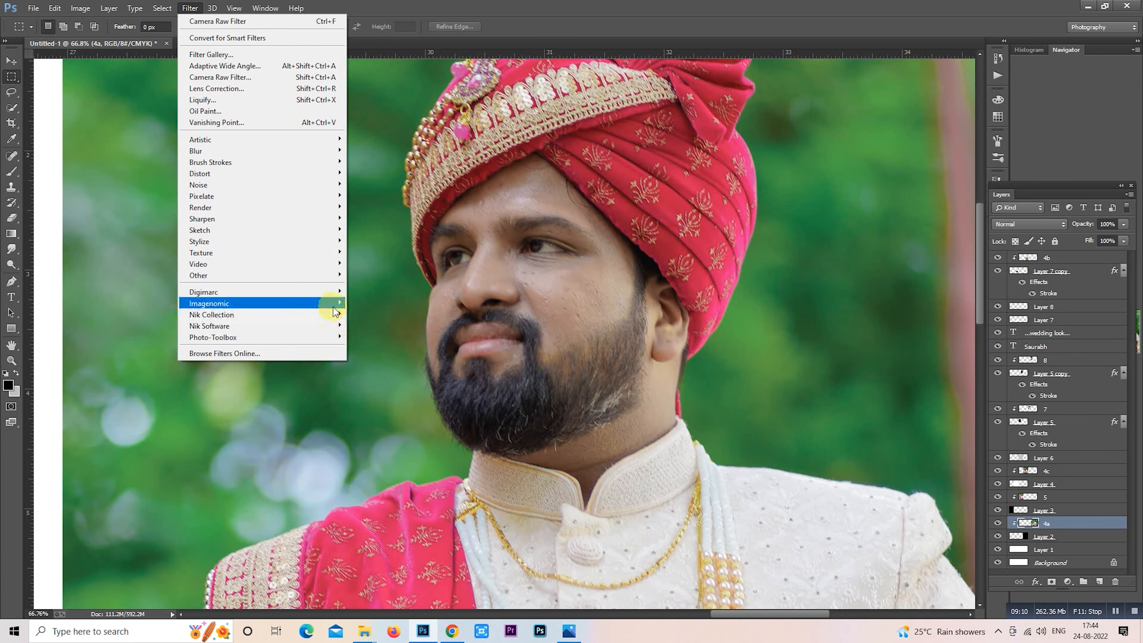
mouse_move(337, 340)
click(372, 337)
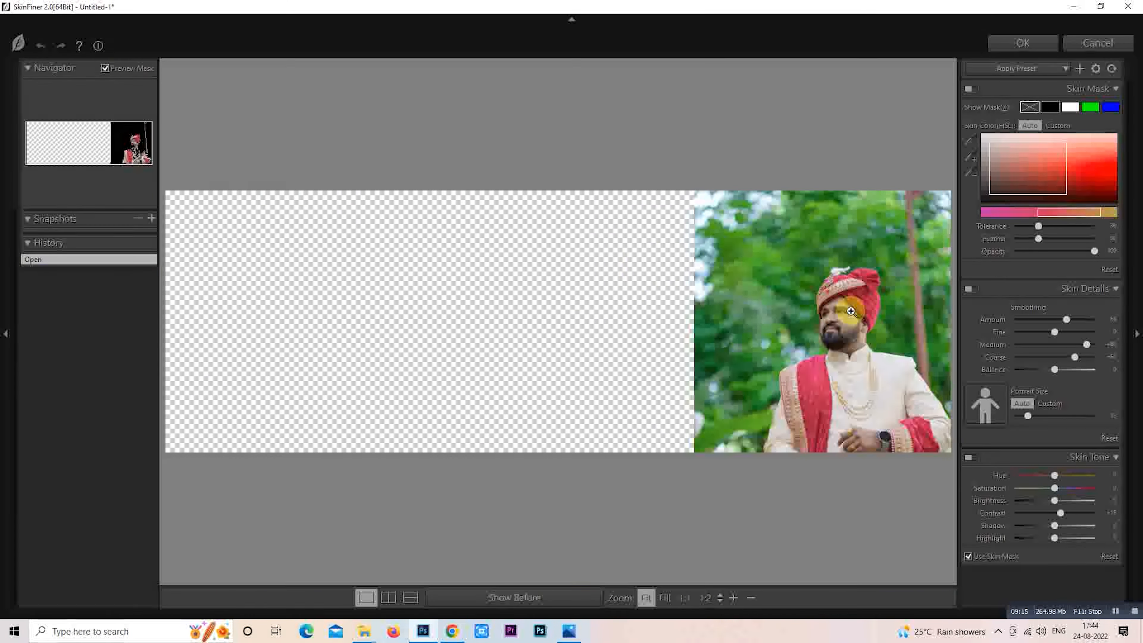
click(850, 313)
drag(852, 365, 646, 295)
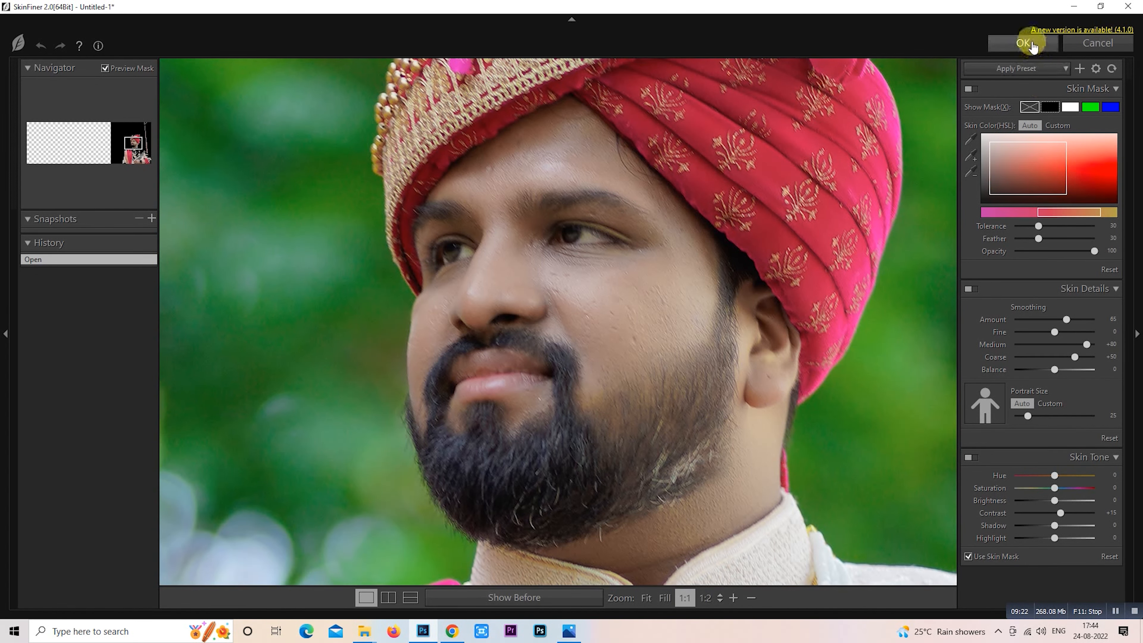
key(Return)
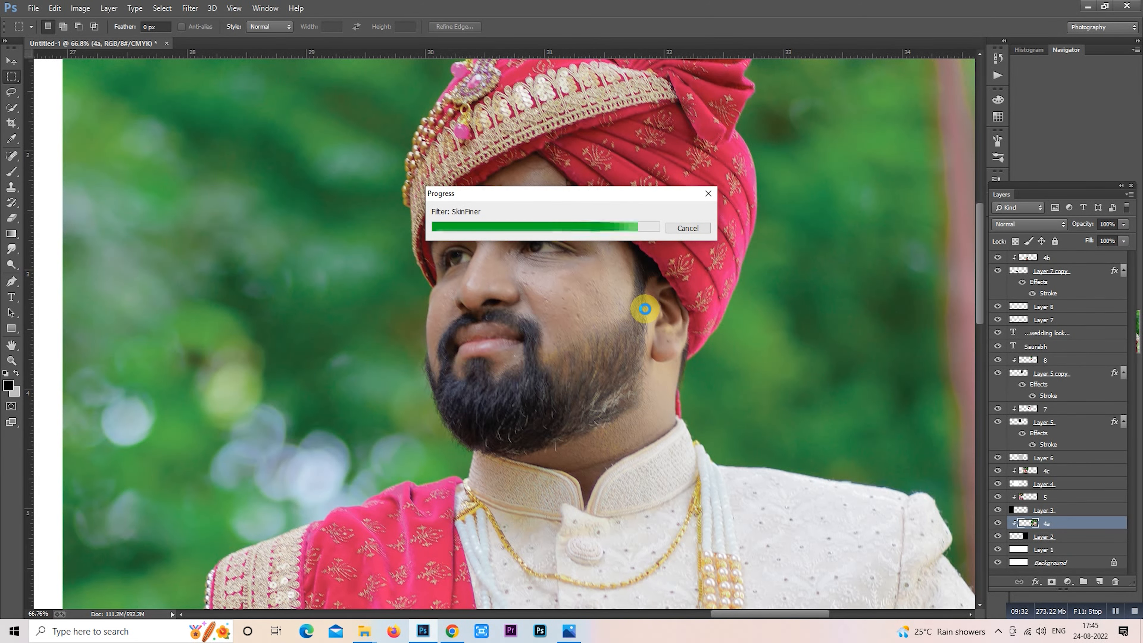
- Inspect the groom's face in the first photo of the spread up close and select its photo layer 5
scroll(646, 309, down, 9)
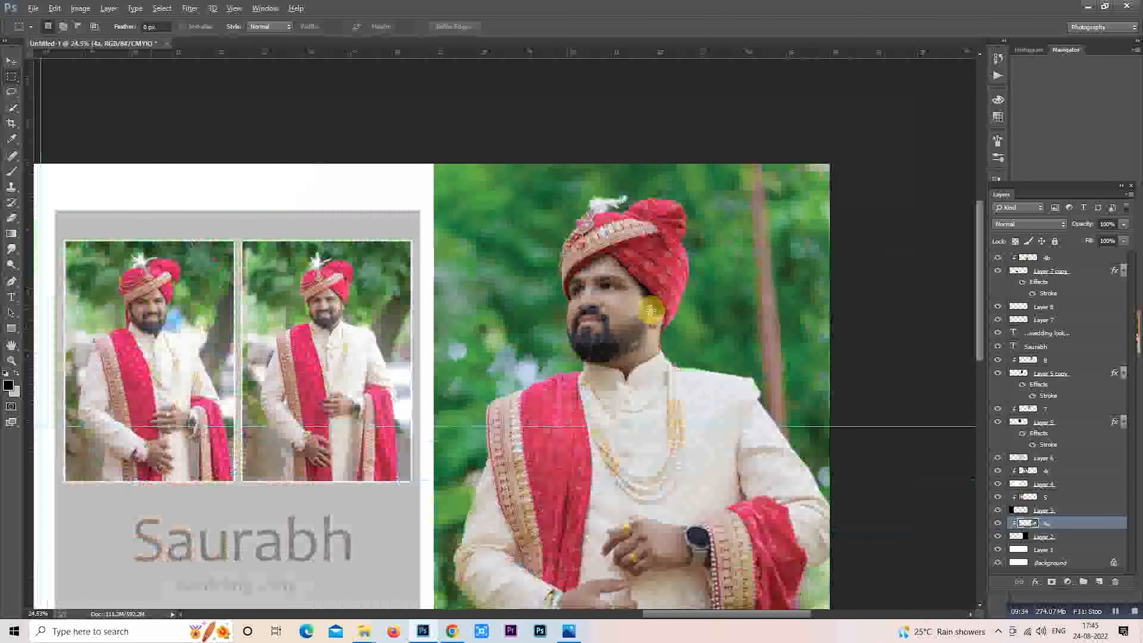
scroll(211, 368, up, 3)
scroll(211, 368, up, 6)
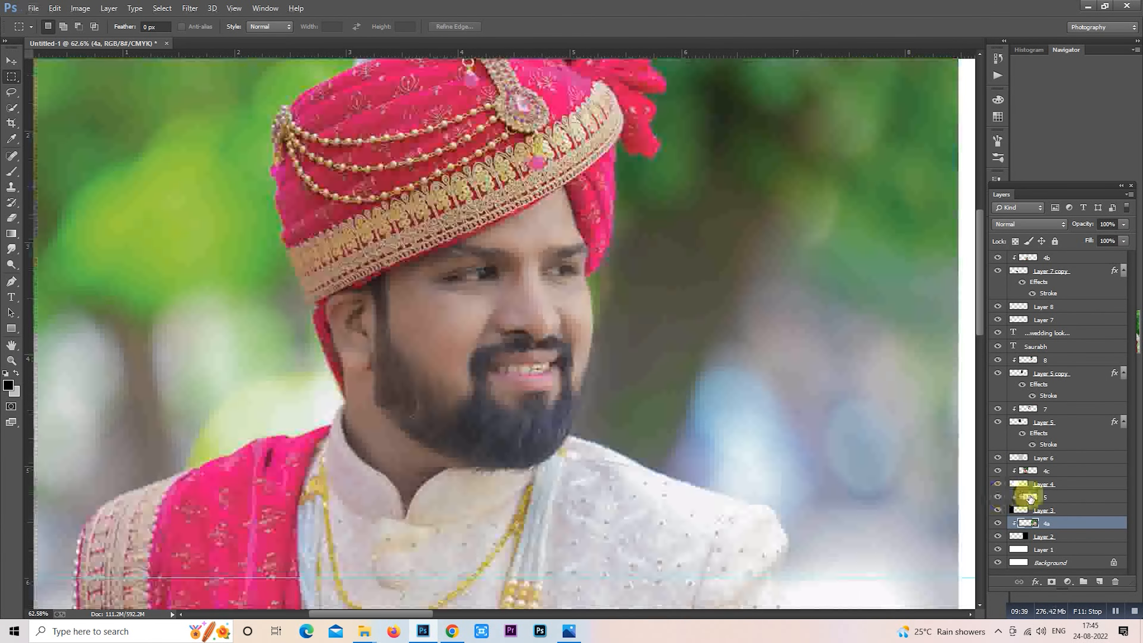
click(1004, 498)
- Review the whole wedding album spread from the first photo to the last, with all frames and the caption in view
scroll(804, 350, down, 5)
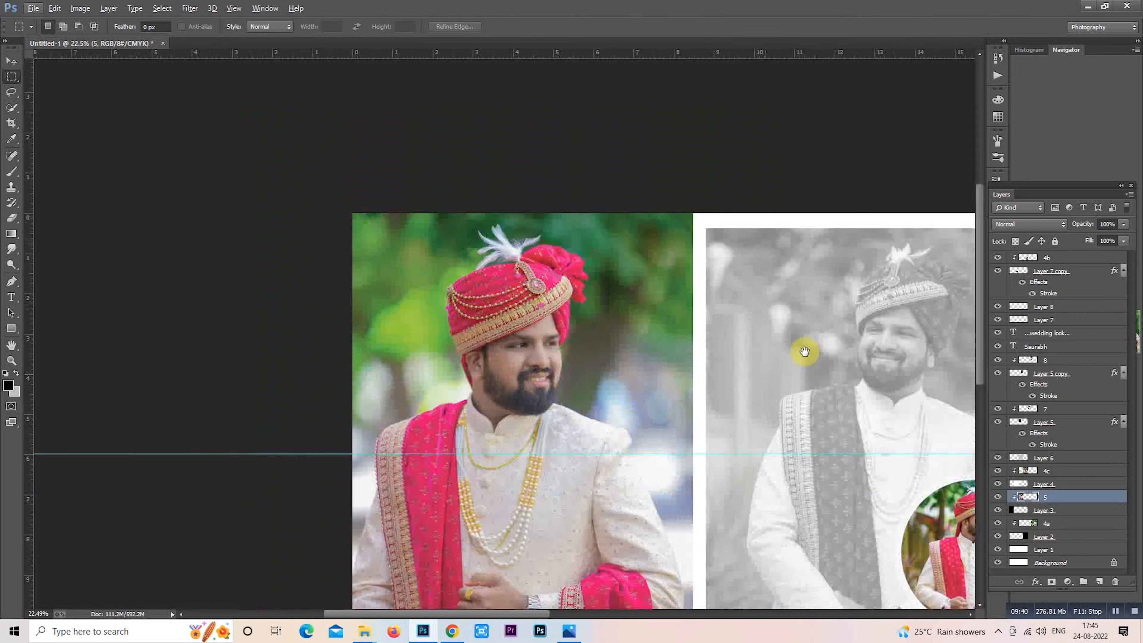
scroll(626, 336, down, 5)
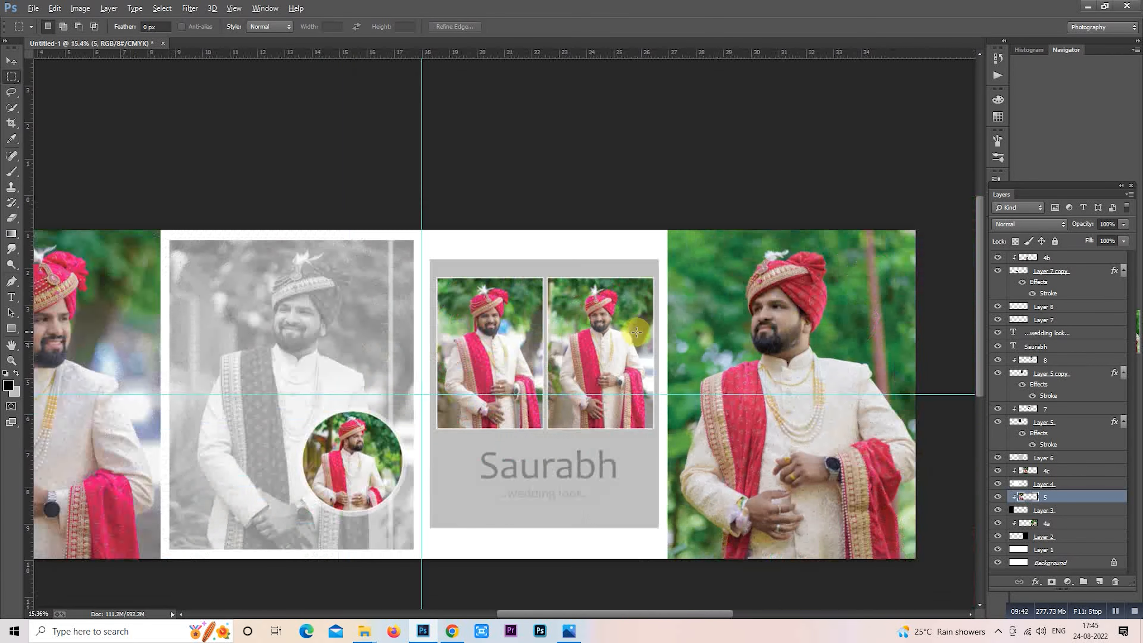
scroll(636, 332, up, 1)
scroll(637, 332, down, 1)
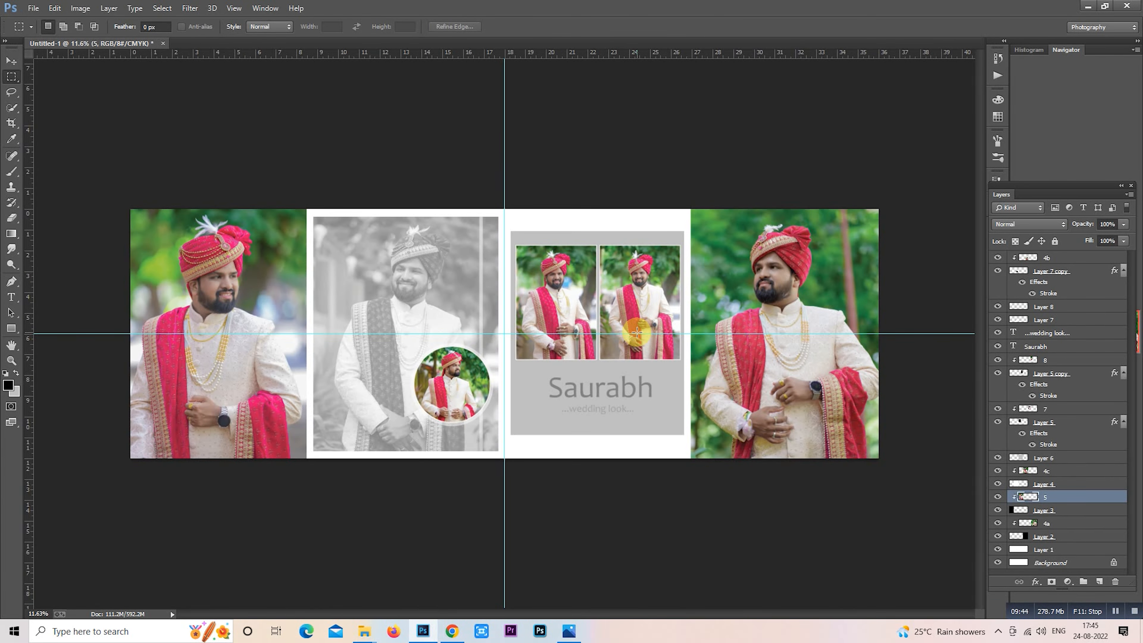
scroll(636, 332, up, 2)
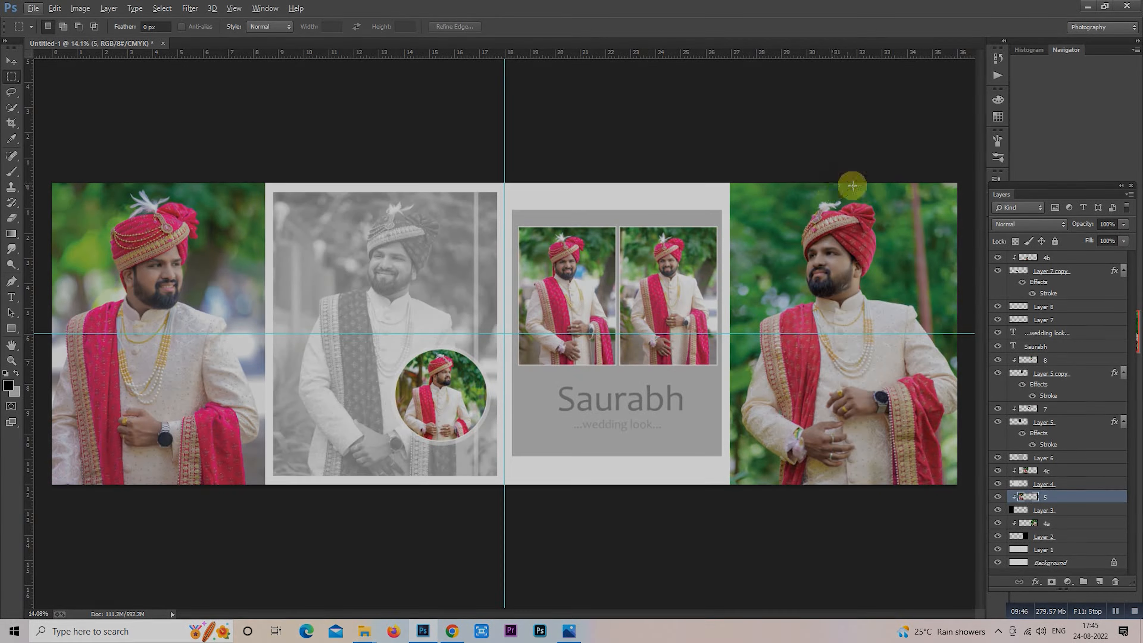